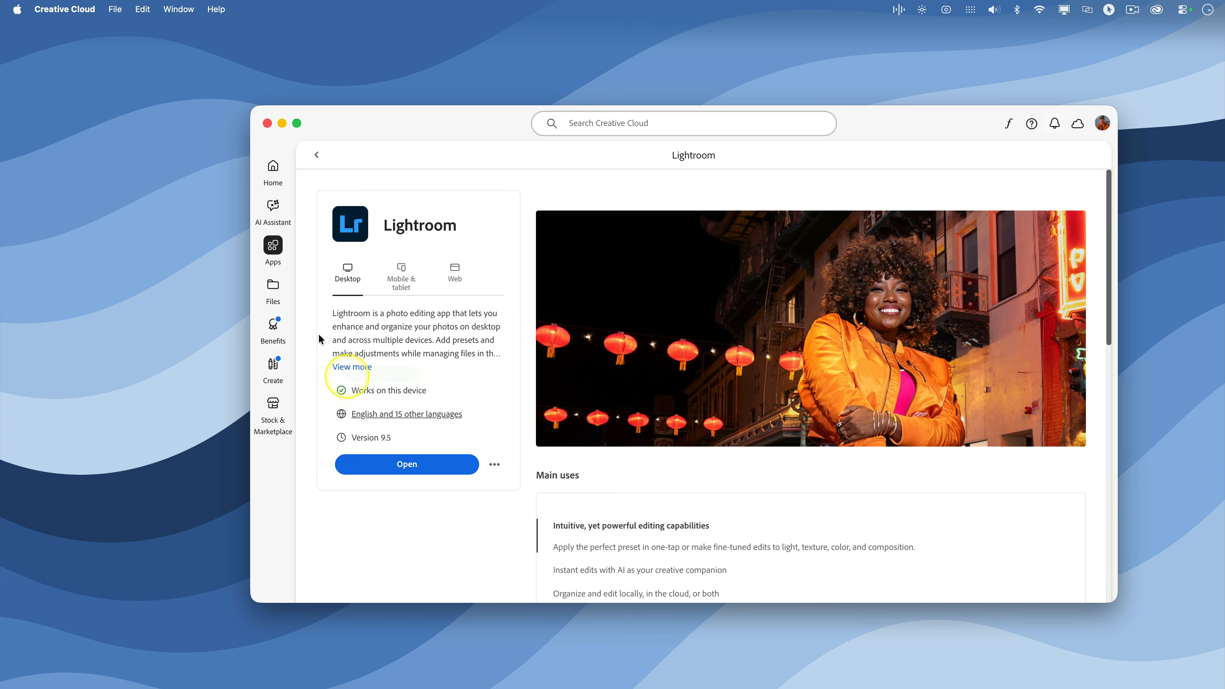
Step: Create a new mask that selects the background of the portrait photo
left_click(266, 123)
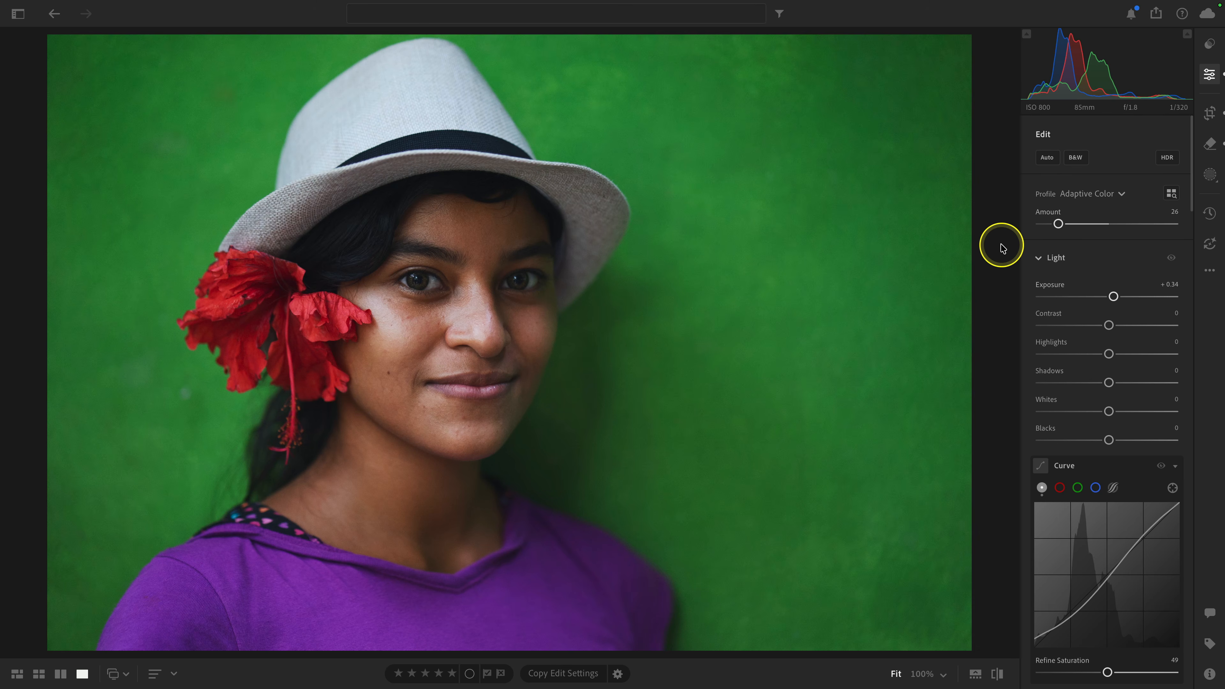
left_click(1209, 176)
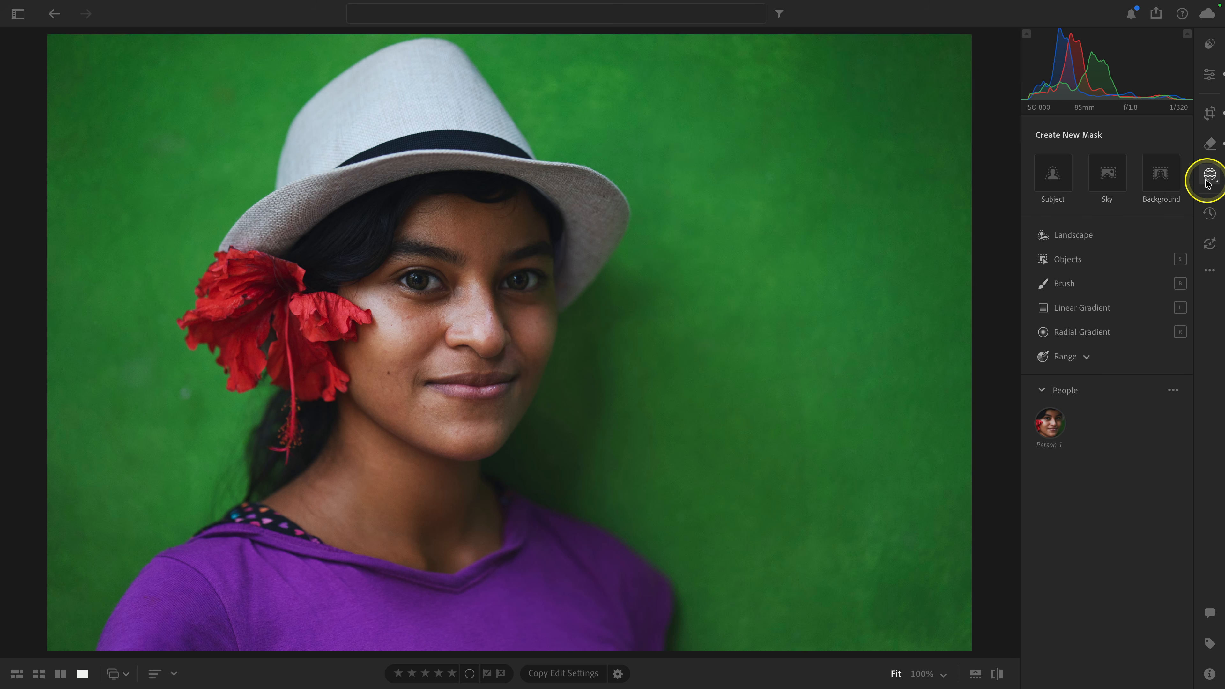
left_click(1160, 175)
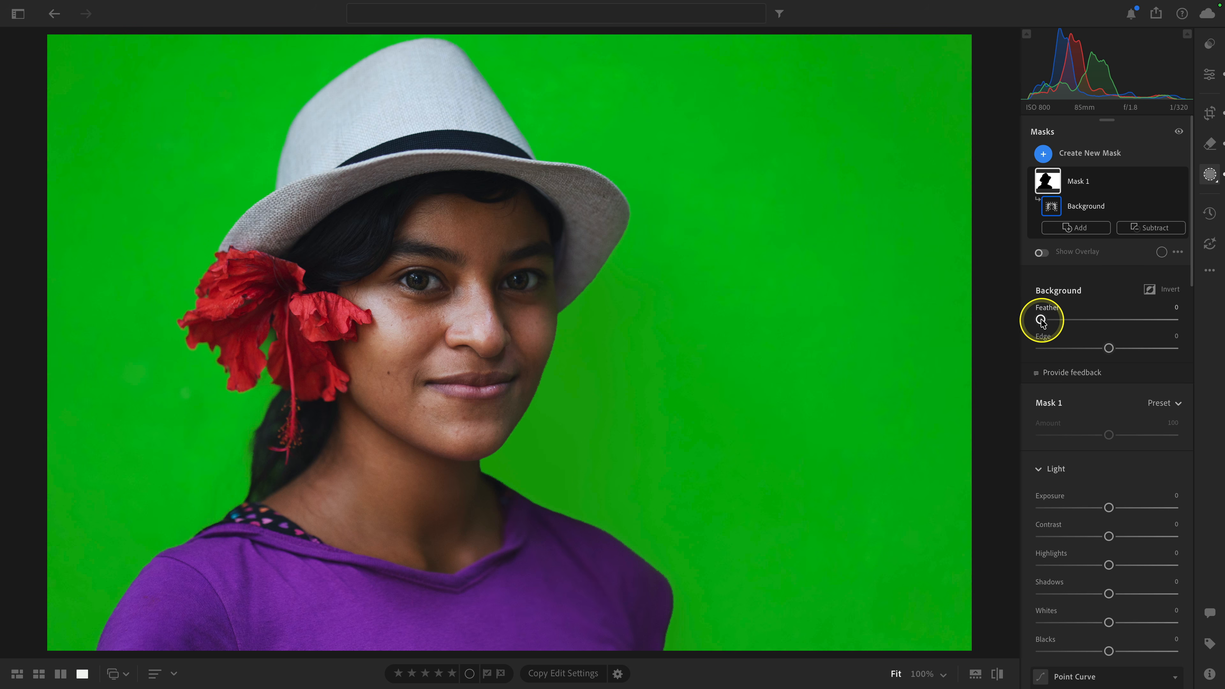
Step: Try Edge values of +47, −48 and +6 on the background mask, inspecting the outline around the subject's shoulder, face and hat
left_click(554, 514)
left_click_drag(577, 542, 526, 407)
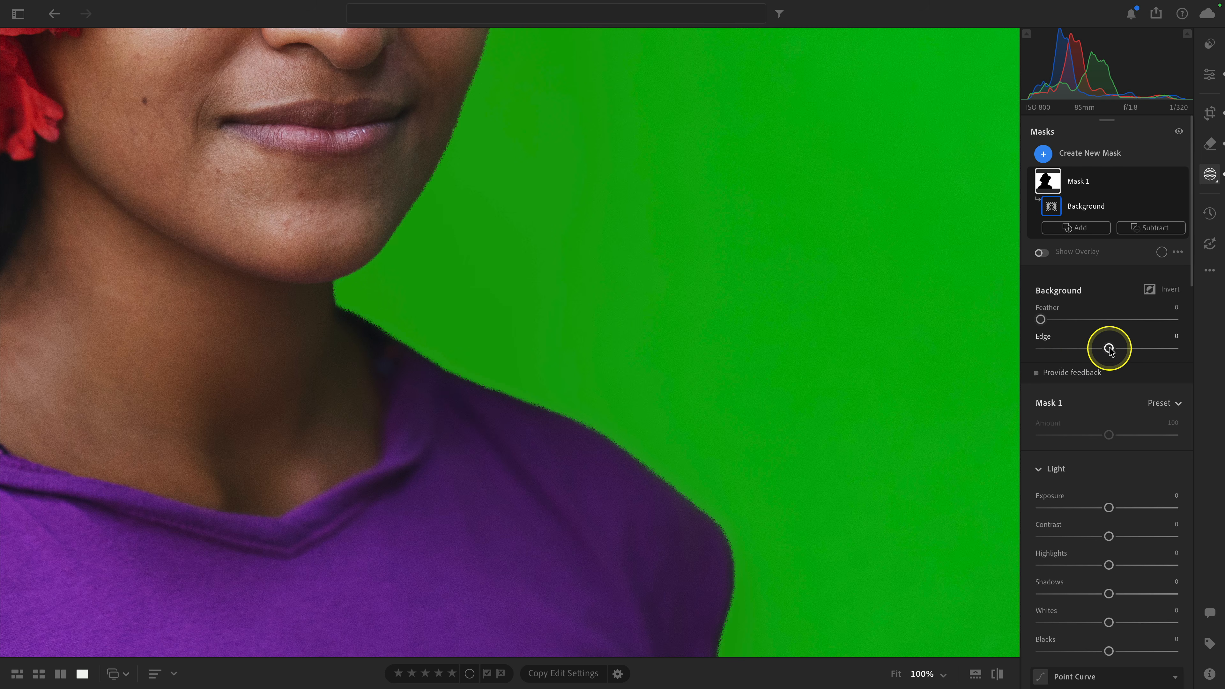
left_click_drag(1109, 350, 1176, 352)
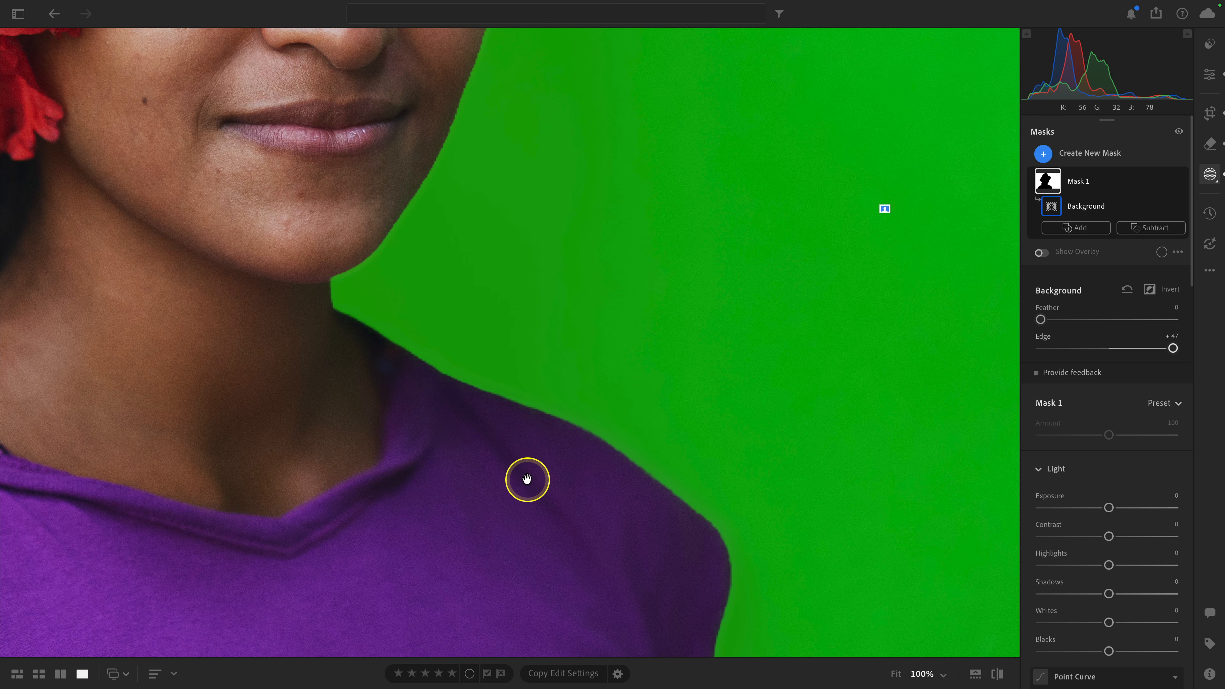
left_click_drag(1173, 349, 1055, 352)
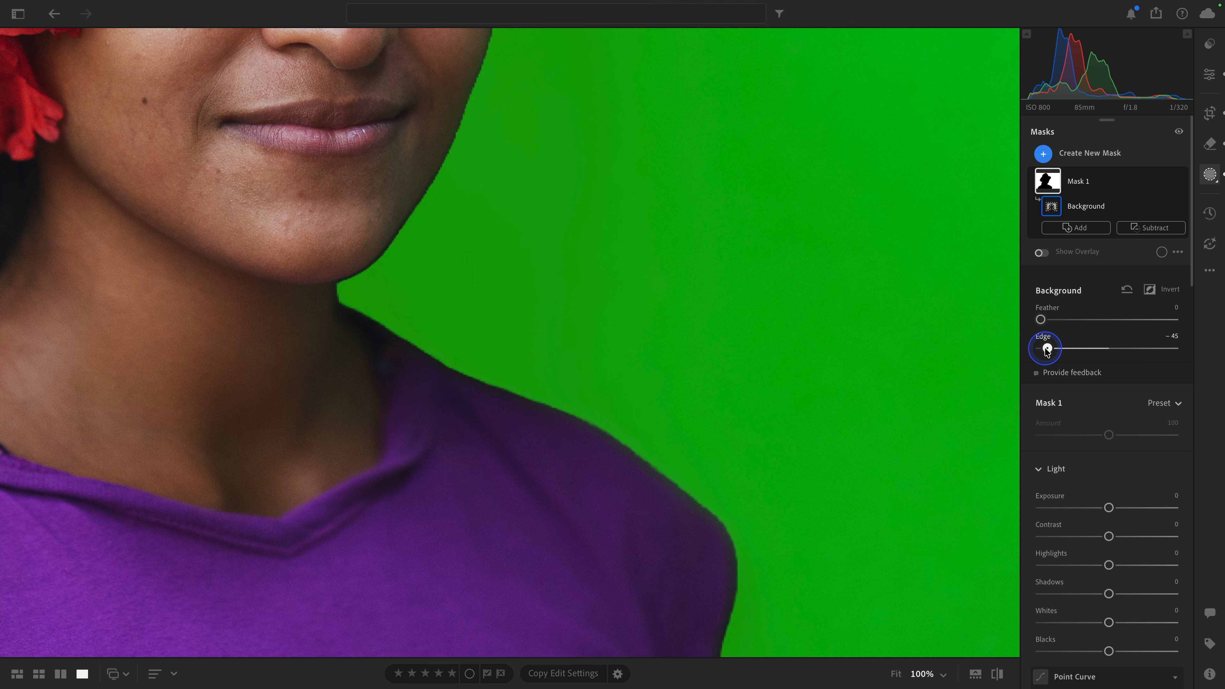
left_click_drag(574, 196, 612, 568)
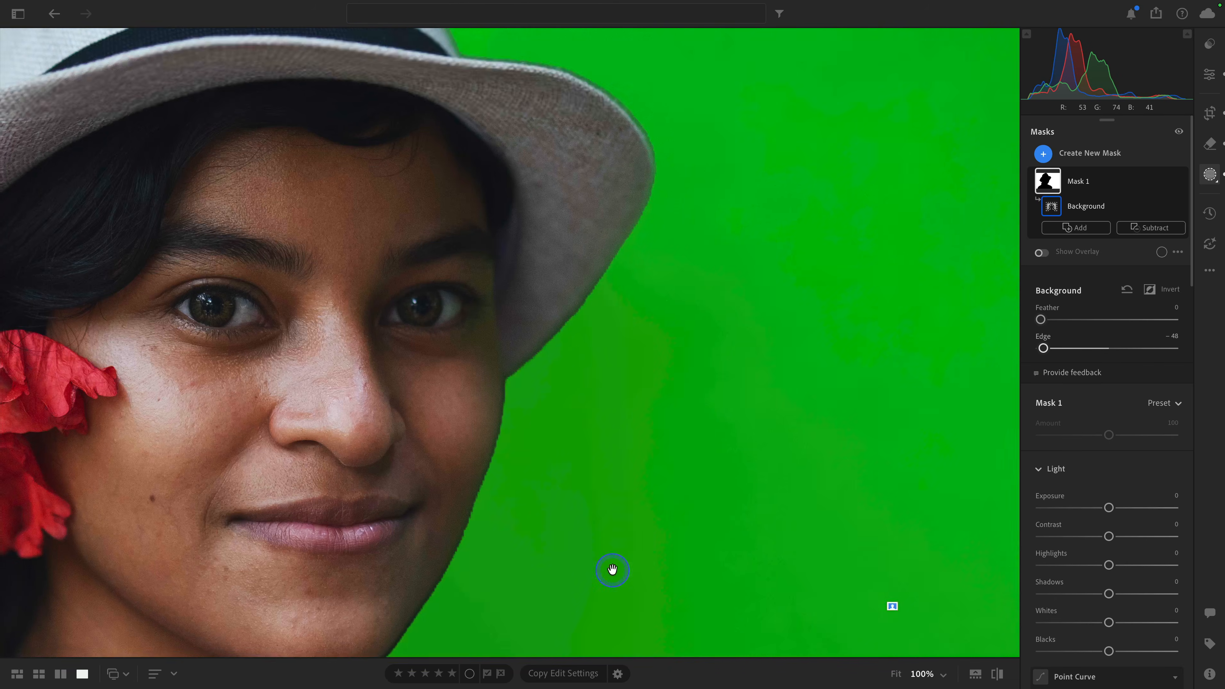
left_click_drag(693, 336, 703, 544)
left_click_drag(633, 352, 752, 575)
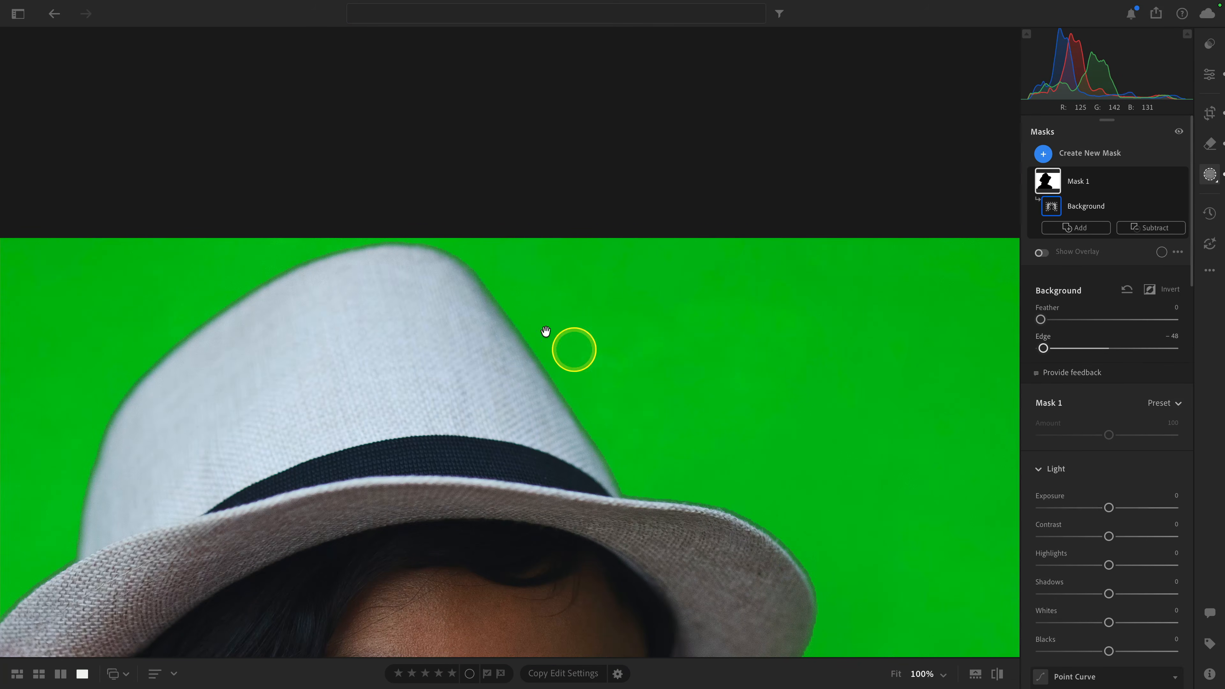
left_click_drag(1044, 348, 1116, 352)
left_click_drag(867, 564, 742, 269)
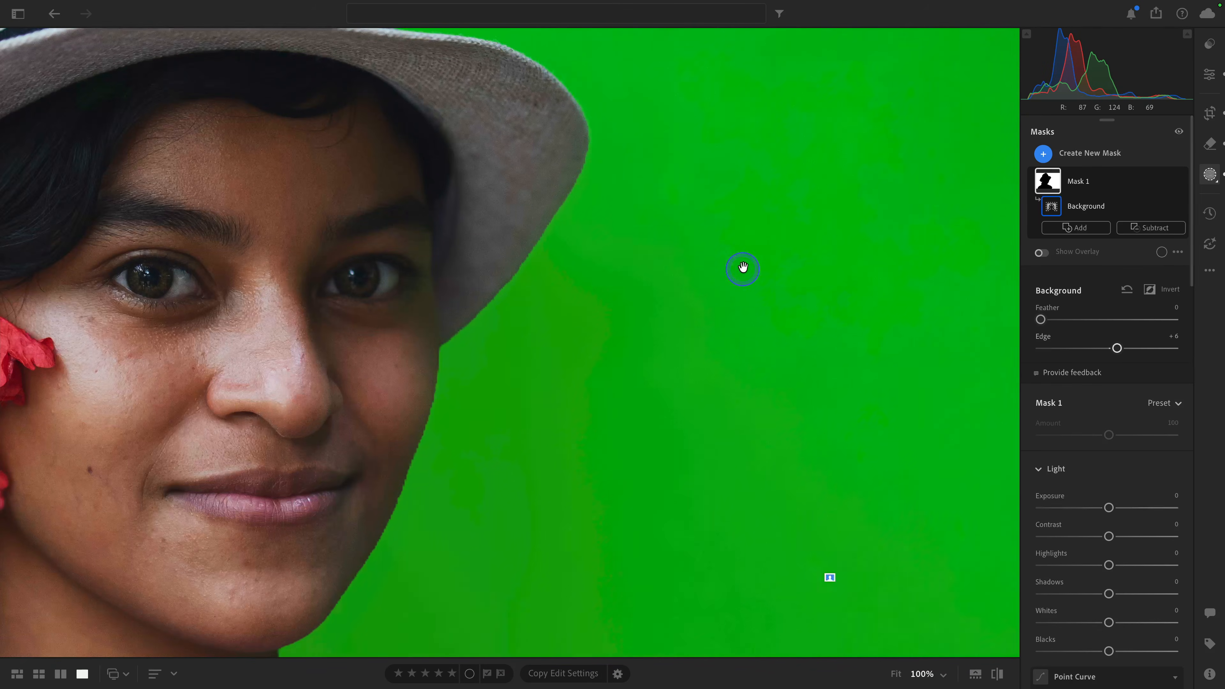
left_click_drag(721, 482, 727, 197)
left_click_drag(637, 410, 681, 293)
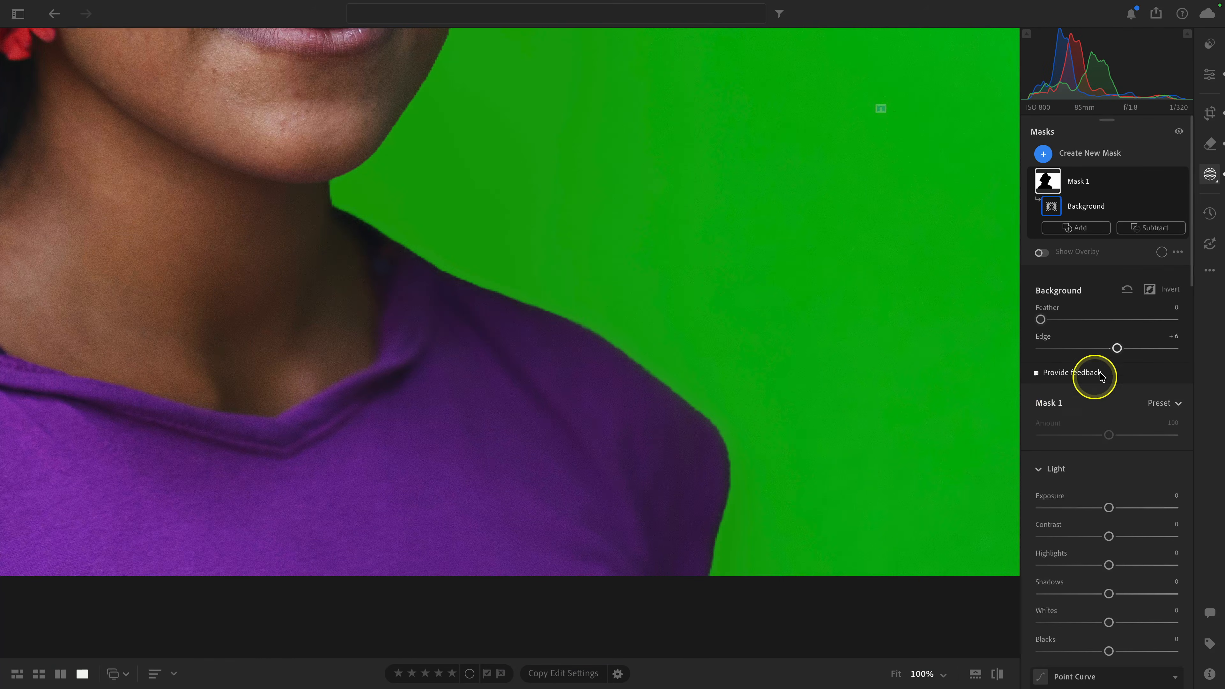
Step: Set the background mask's Edge to −22 and Feather to 15
left_click_drag(1116, 348, 1089, 348)
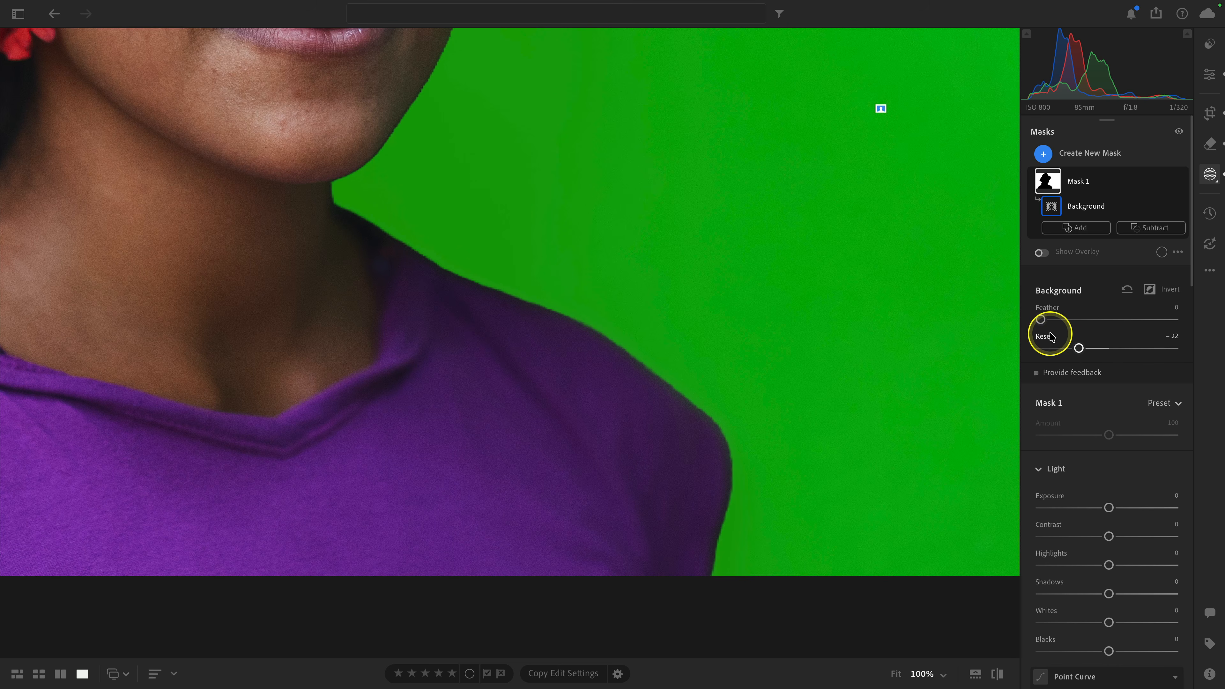
left_click_drag(1040, 320, 1048, 323)
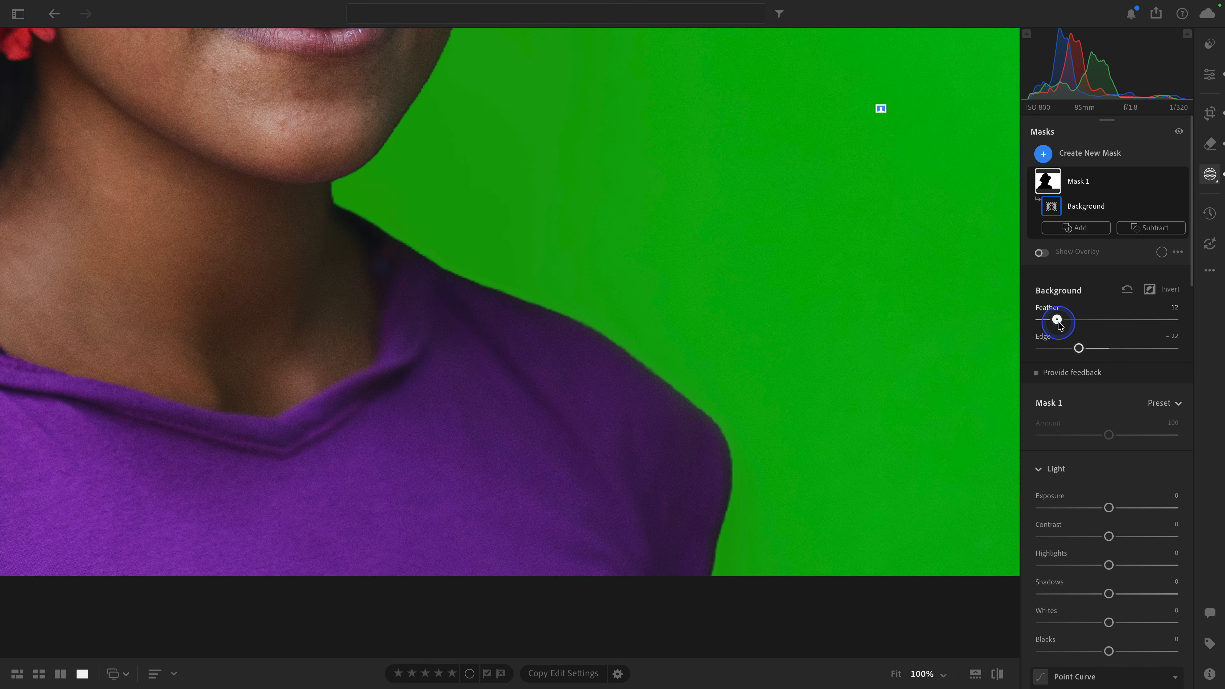
mouse_move(1064, 327)
left_mouse_down()
mouse_move(1159, 328)
mouse_move(1065, 324)
left_mouse_up()
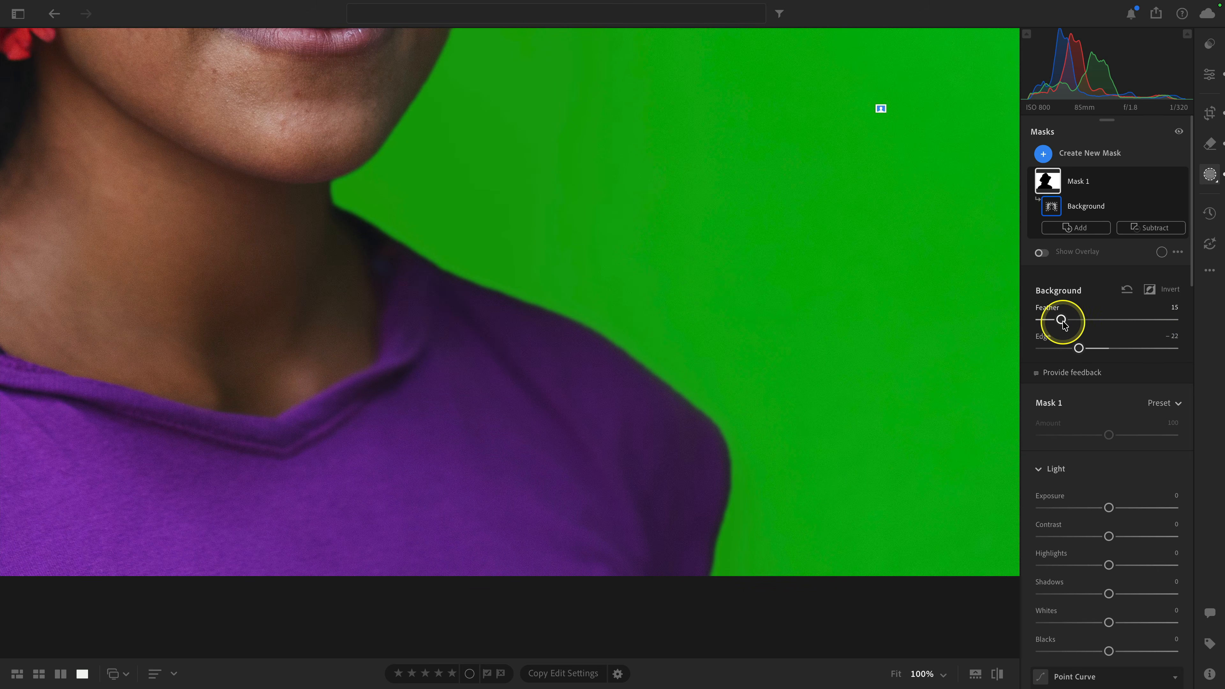
left_click(820, 378)
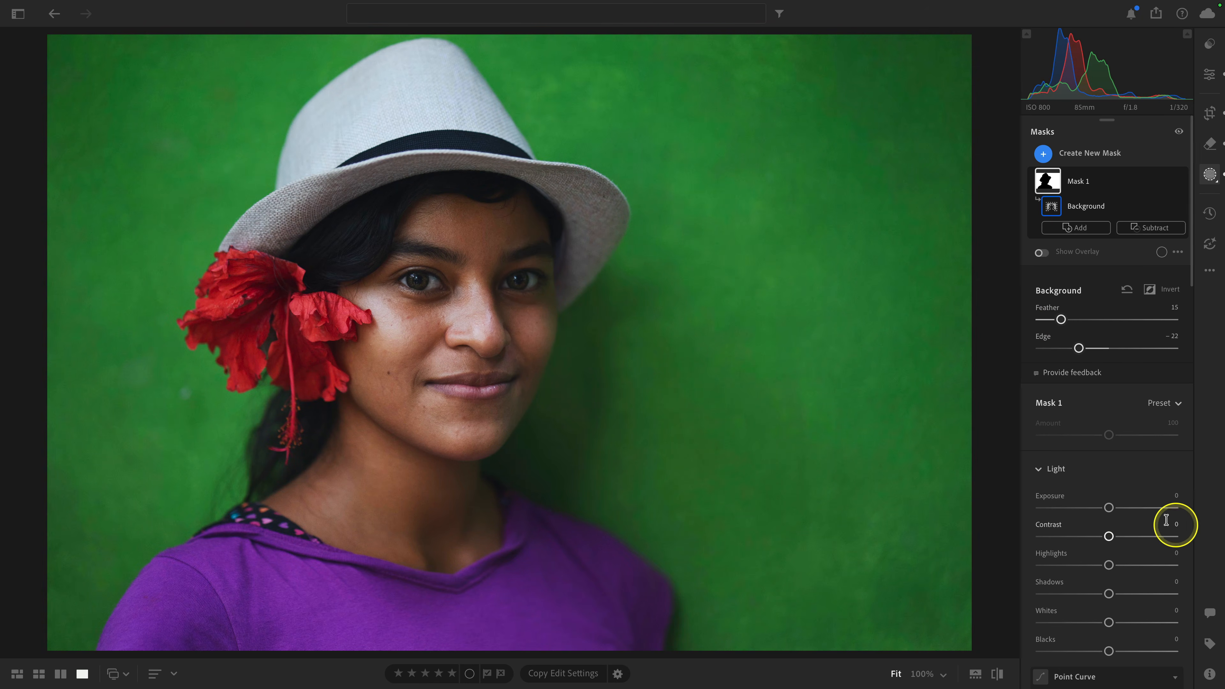
Step: Adjust the masked background with Exposure +0.04, Saturation +20 and Temp +12
left_click_drag(1108, 508, 1110, 511)
scroll(1111, 512, "down", 10)
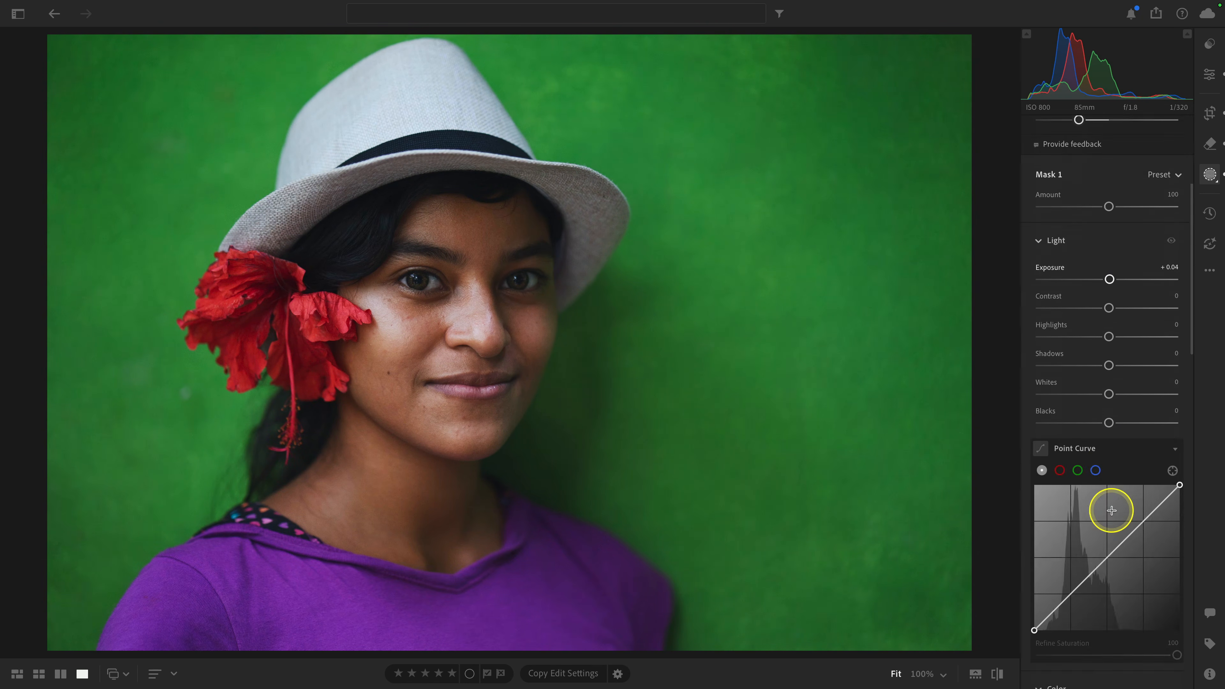
scroll(1108, 472, "down", 2)
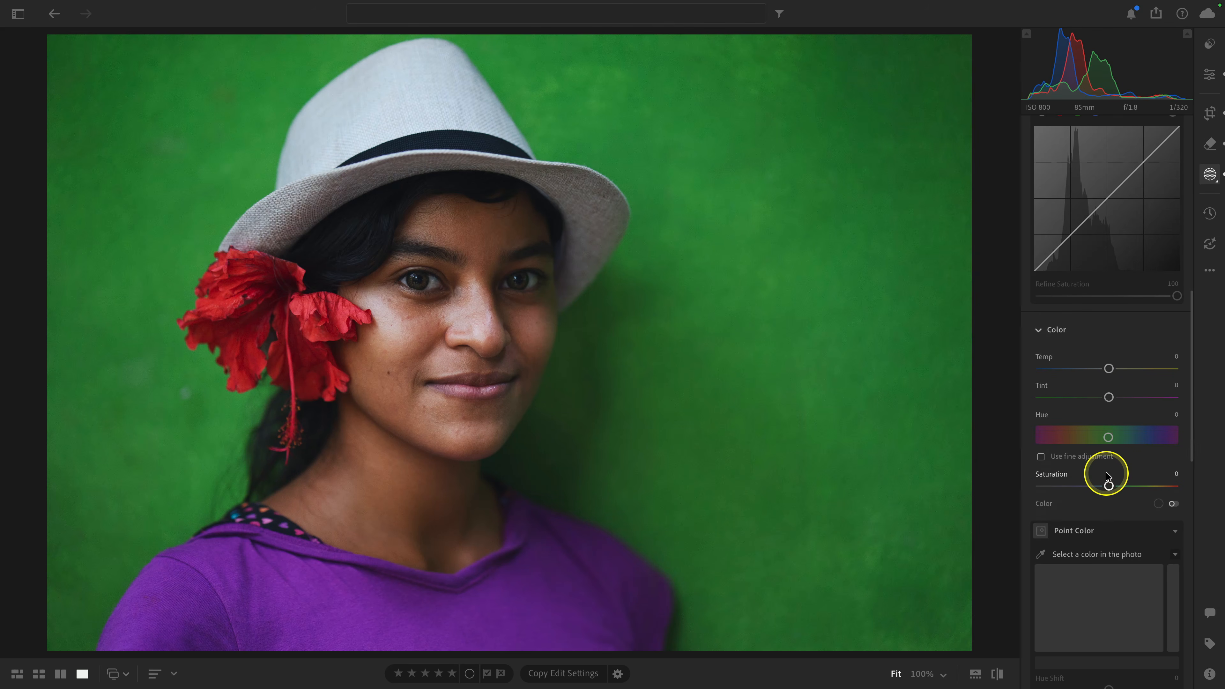
left_click_drag(1109, 485, 1123, 486)
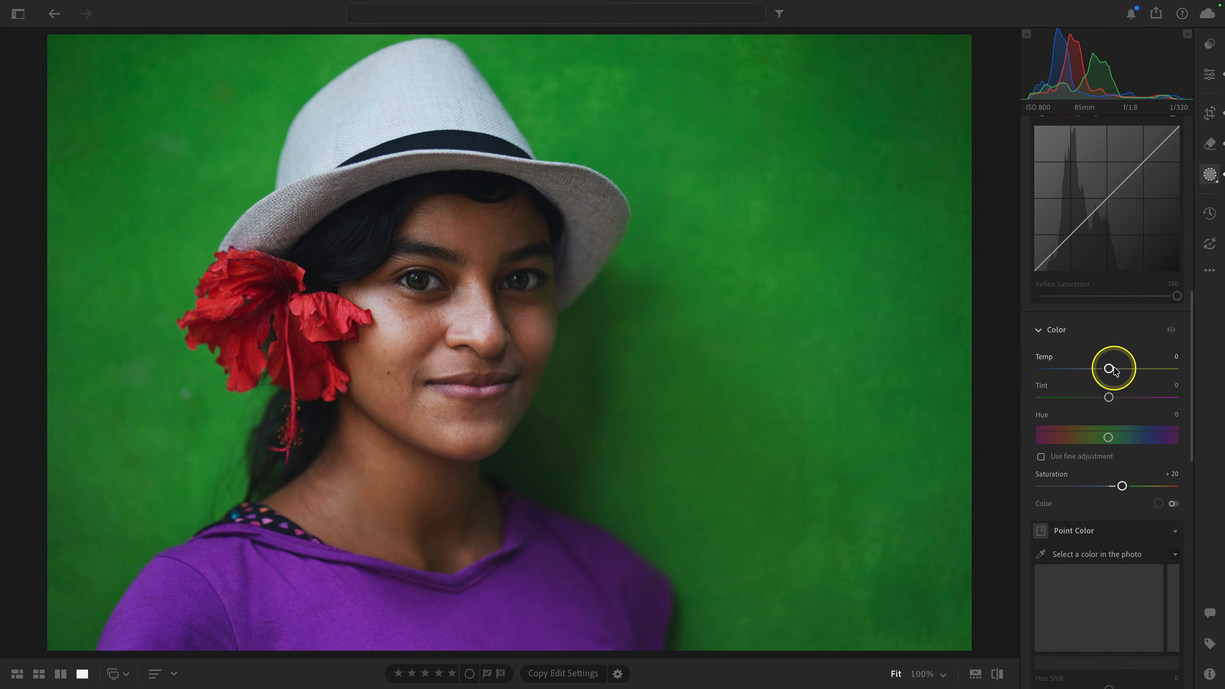
left_click_drag(1109, 368, 1118, 370)
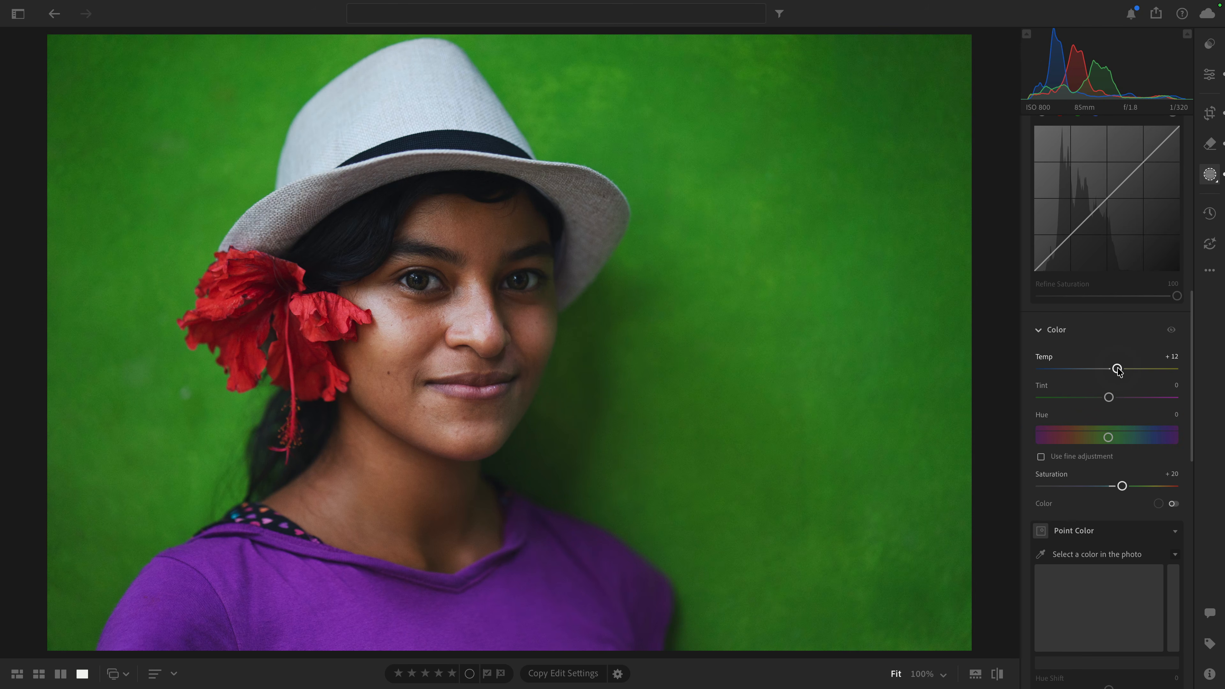
Step: Create two separate masks for Person 1, one for Eye Sclera and one for Iris and Pupil
scroll(1119, 371, "up", 10)
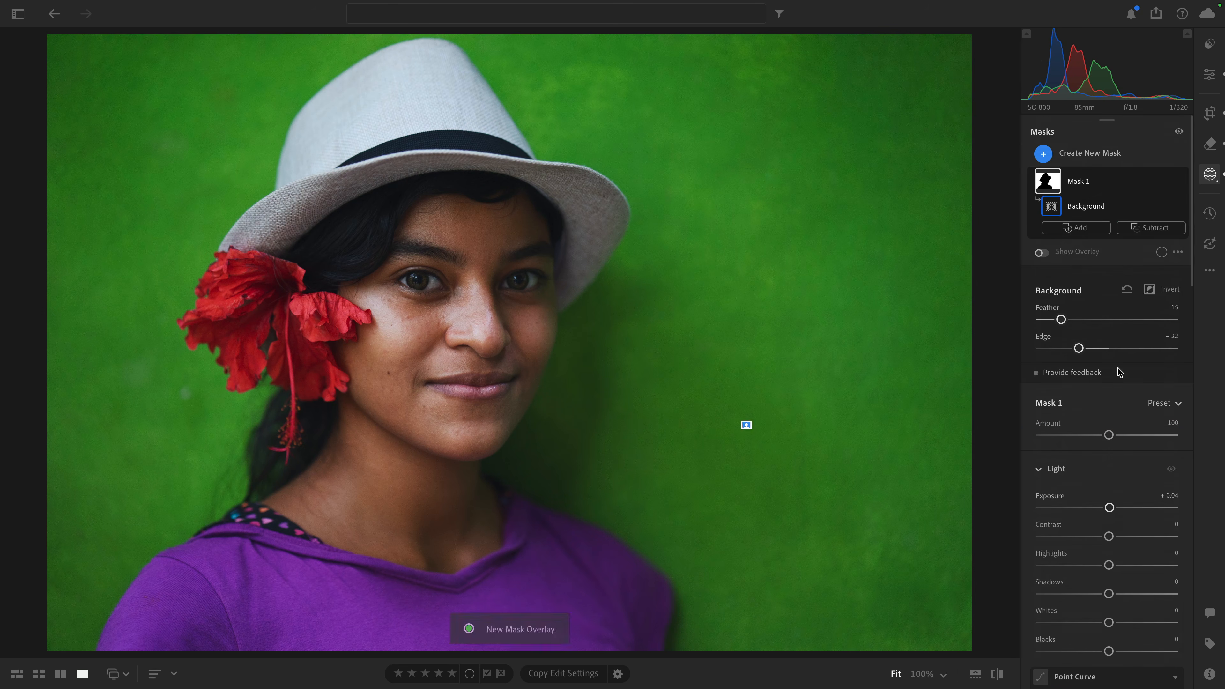
left_click(1106, 153)
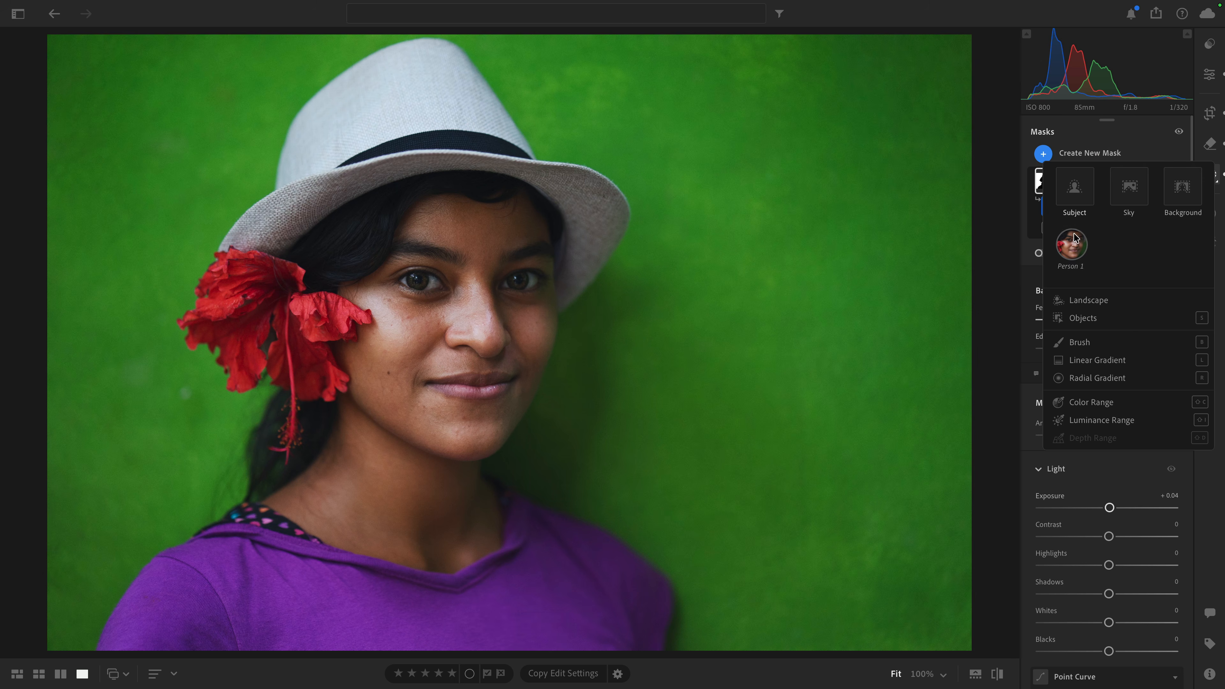
left_click(1071, 253)
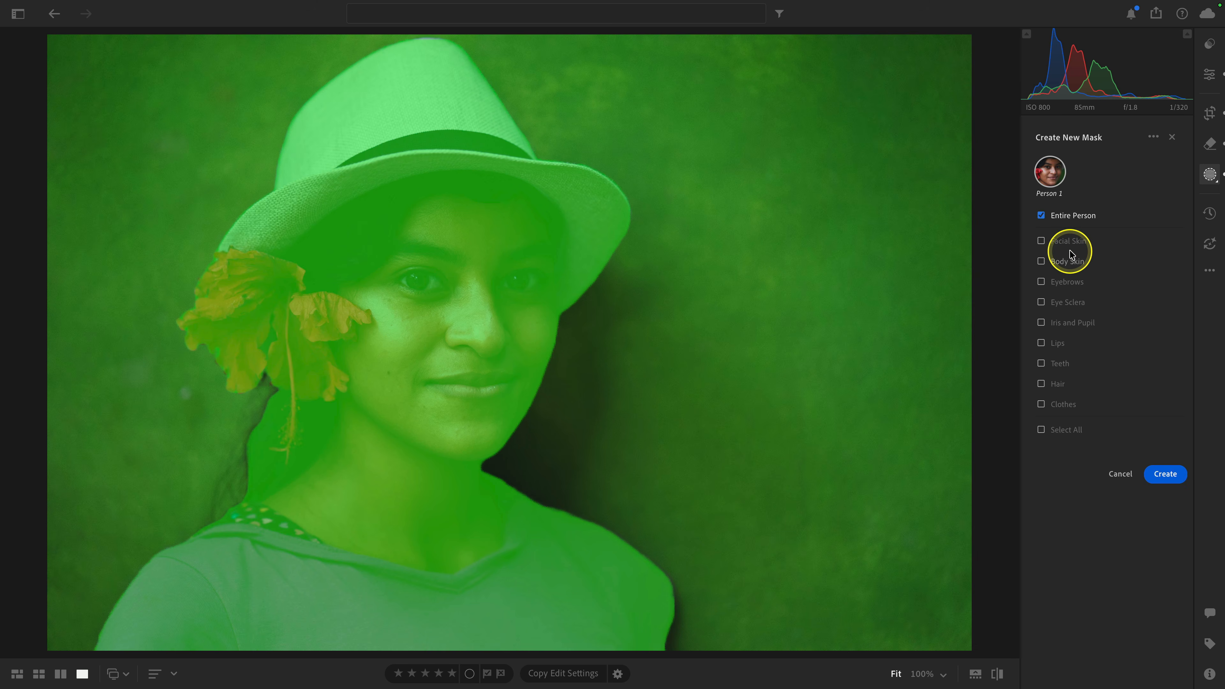
left_click(1069, 304)
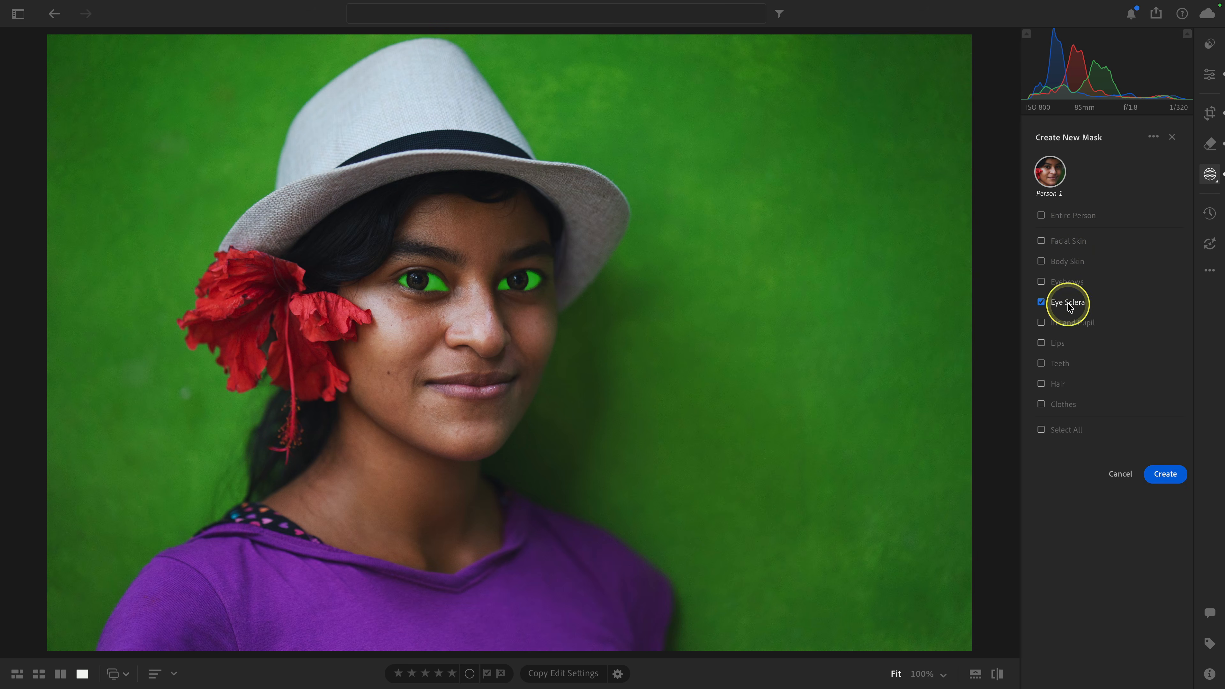
left_click(1067, 326)
left_click(1080, 458)
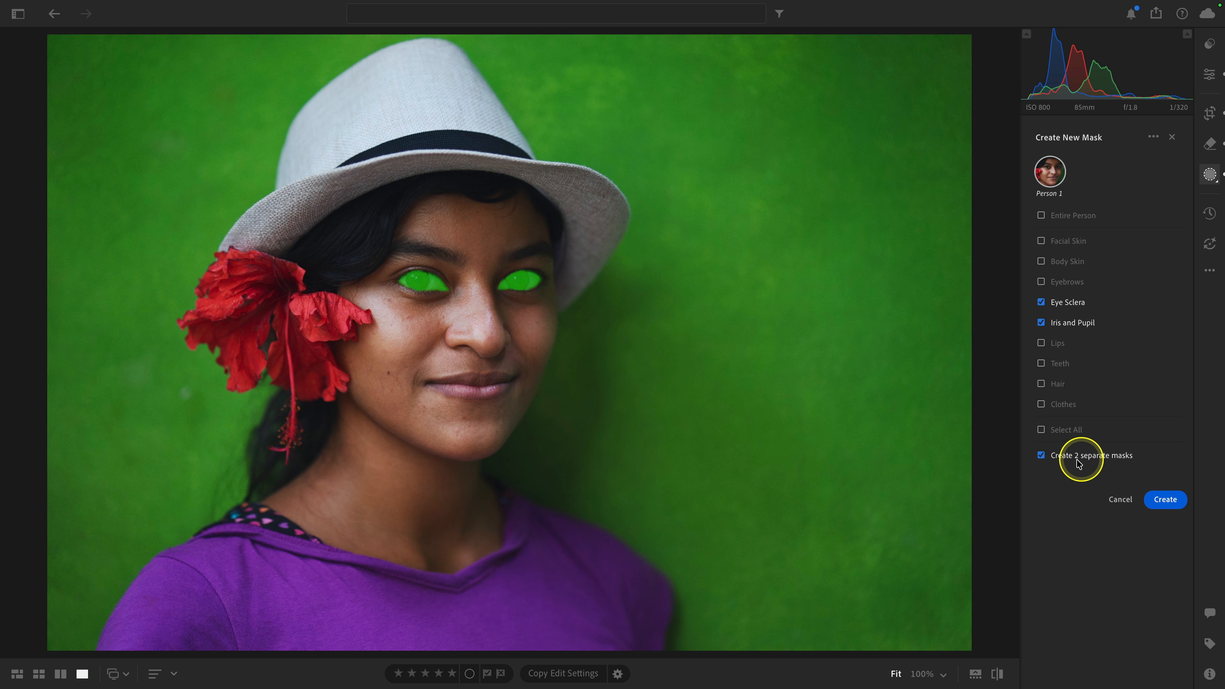
left_click(1166, 501)
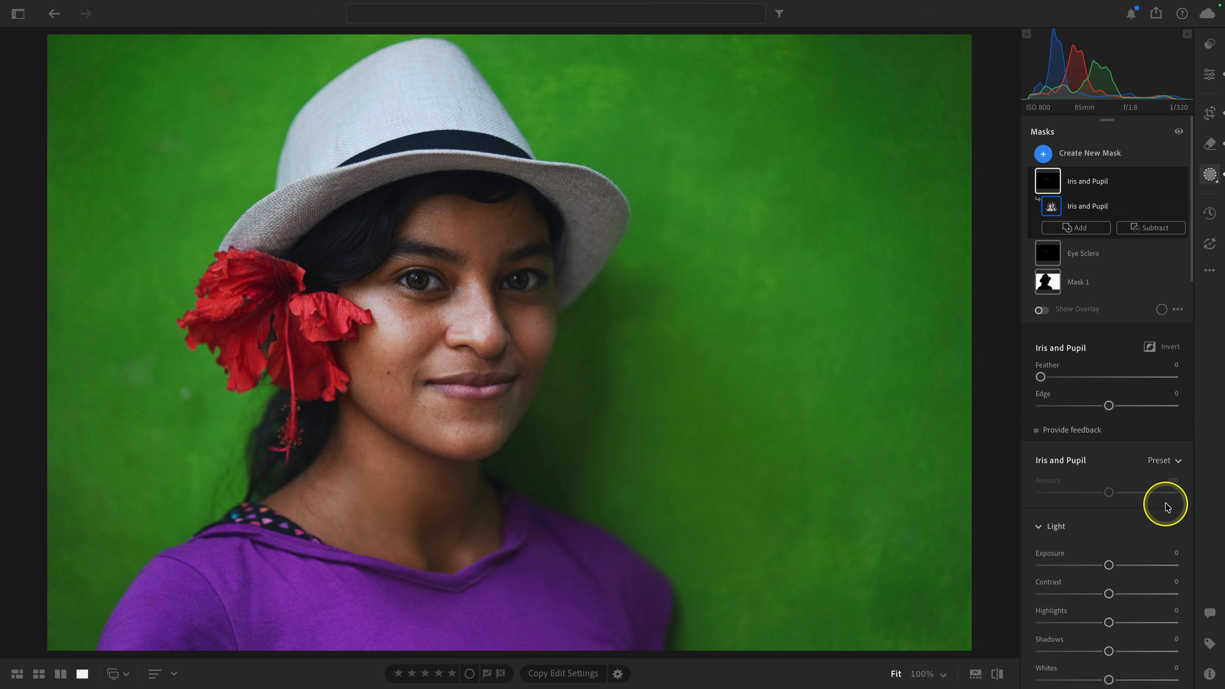
Step: Show the overlay for the Iris and Pupil mask and refine the mask with Edge −32 and Feather 12
left_click(530, 312)
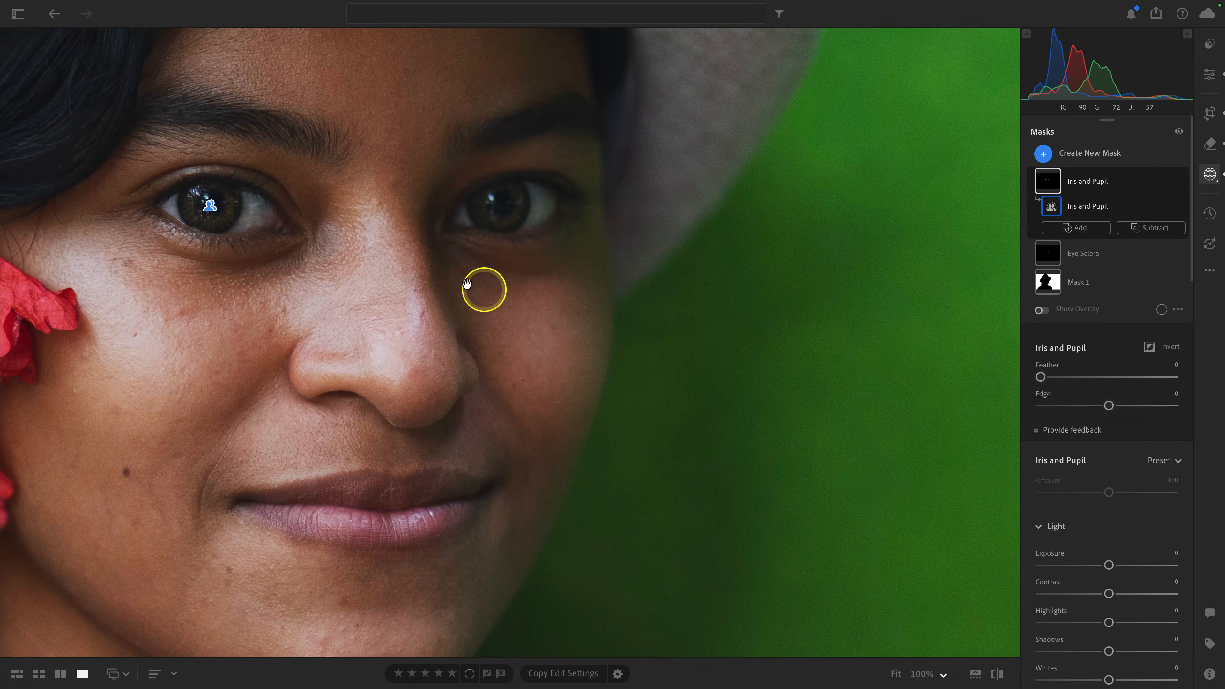
left_click_drag(481, 288, 839, 283)
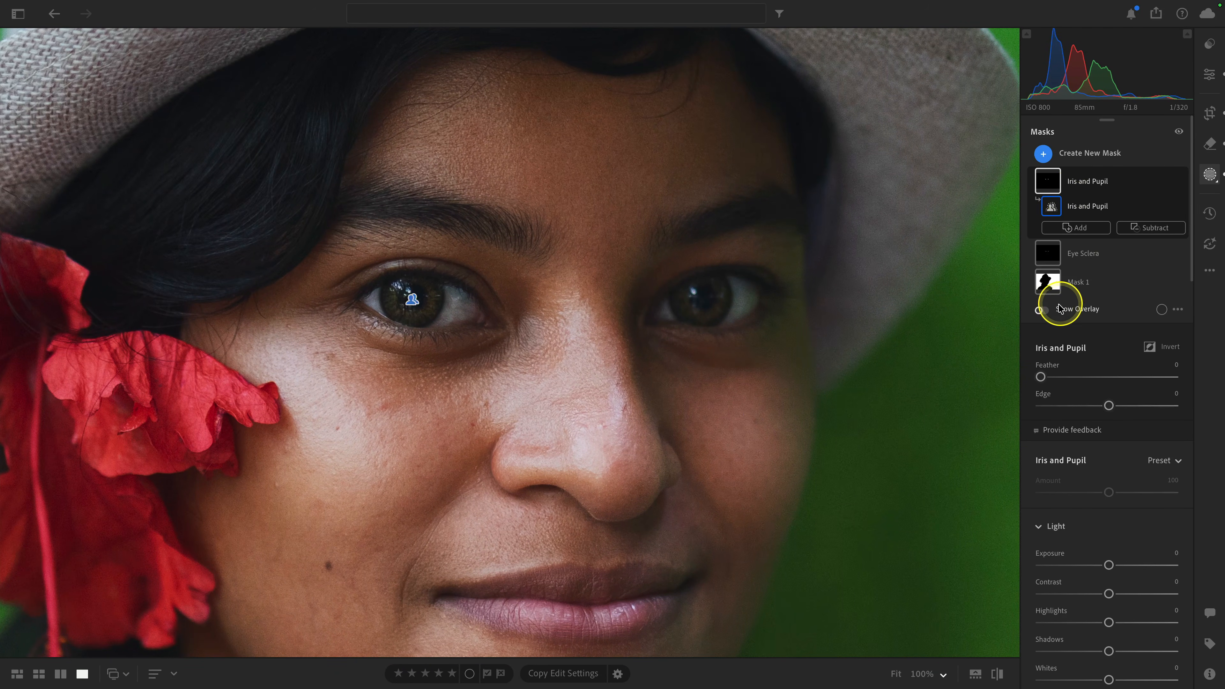
left_click(1041, 310)
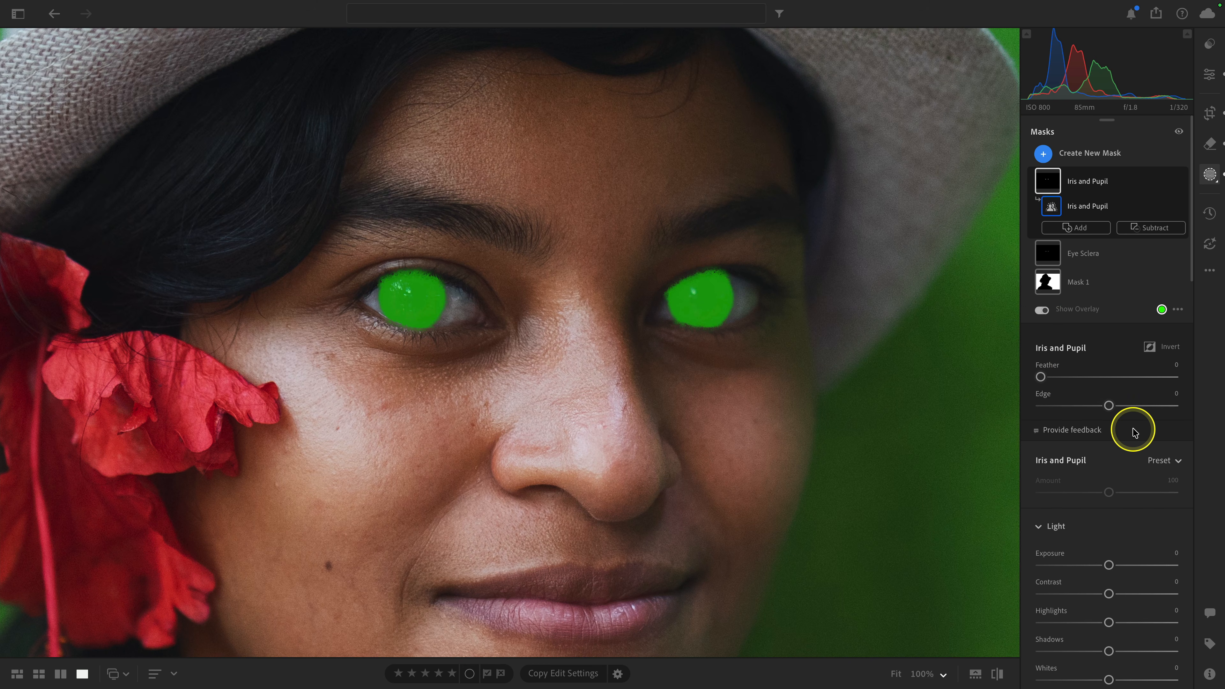
left_click(1108, 406)
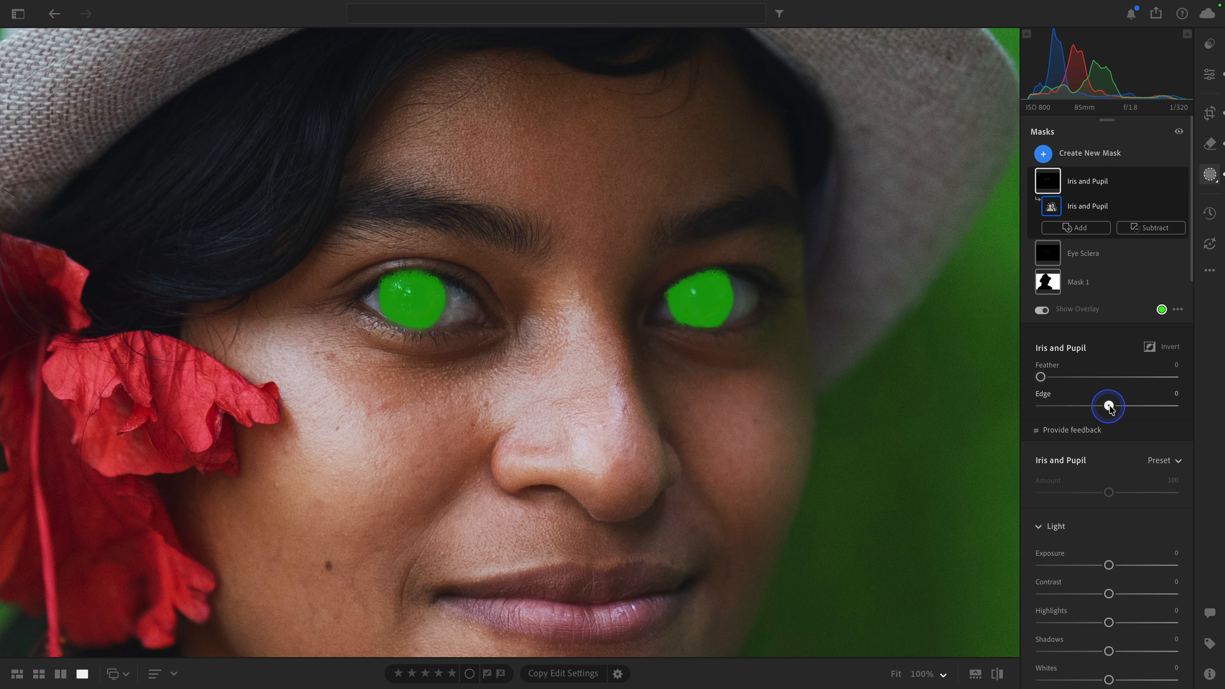
left_click_drag(1109, 406, 1121, 409)
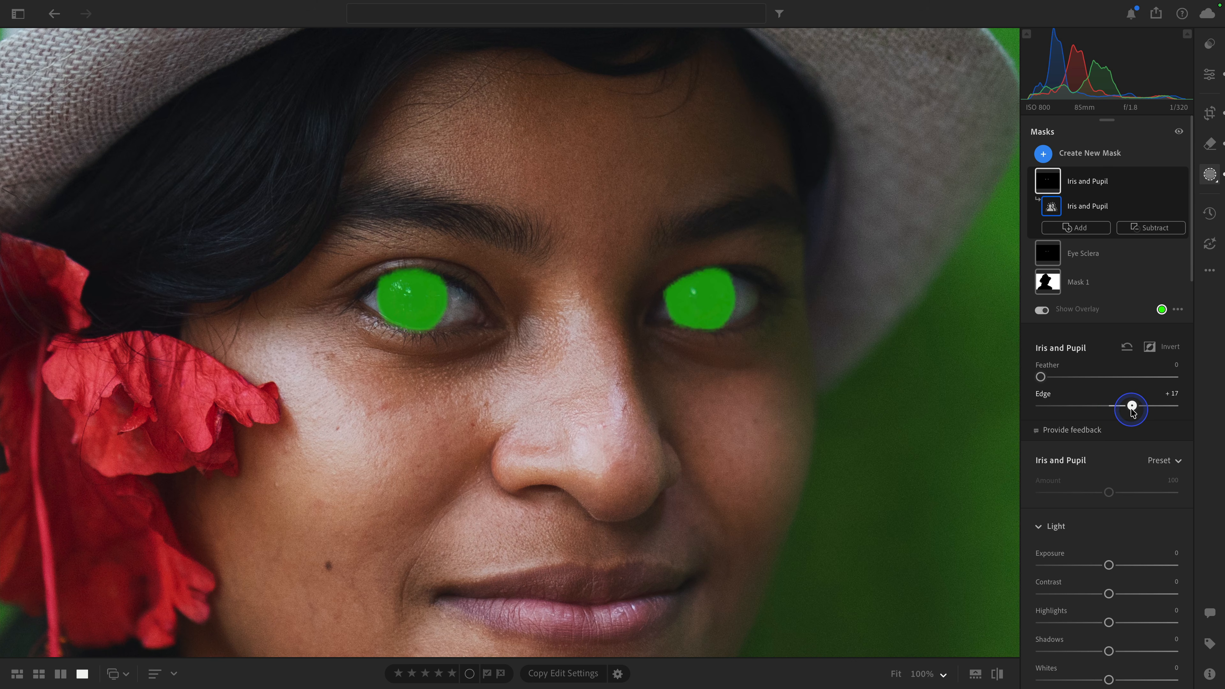
left_click_drag(1132, 411, 1091, 410)
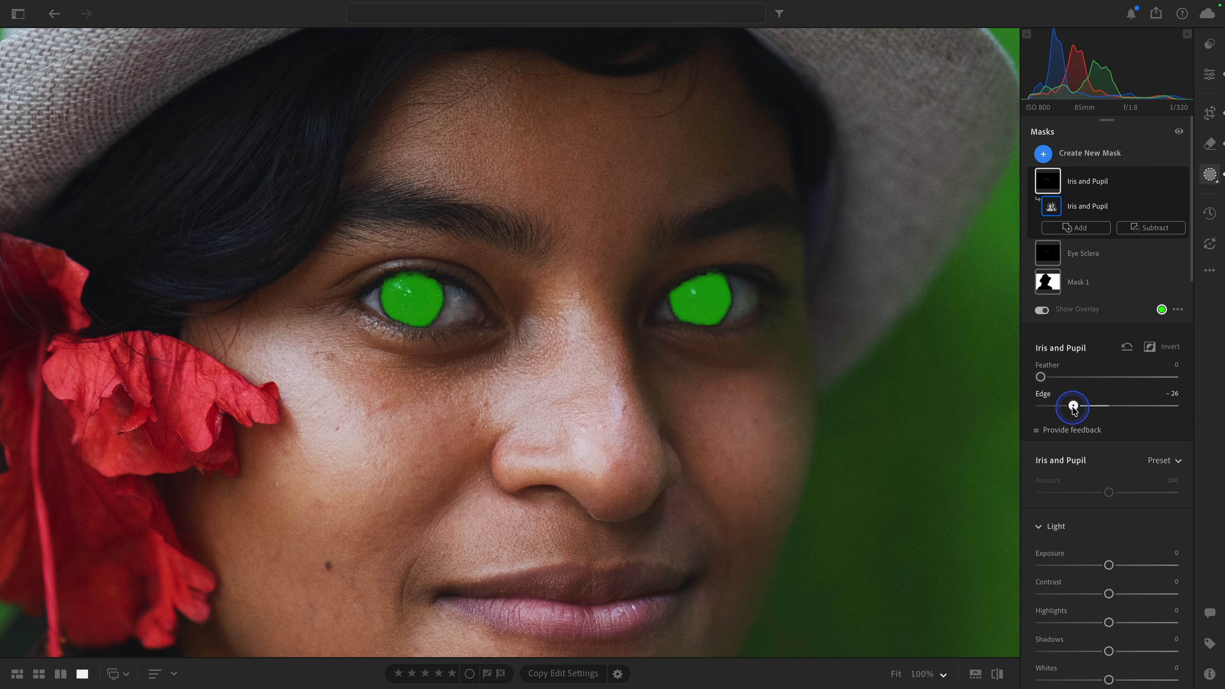
left_click_drag(1073, 410, 1073, 409)
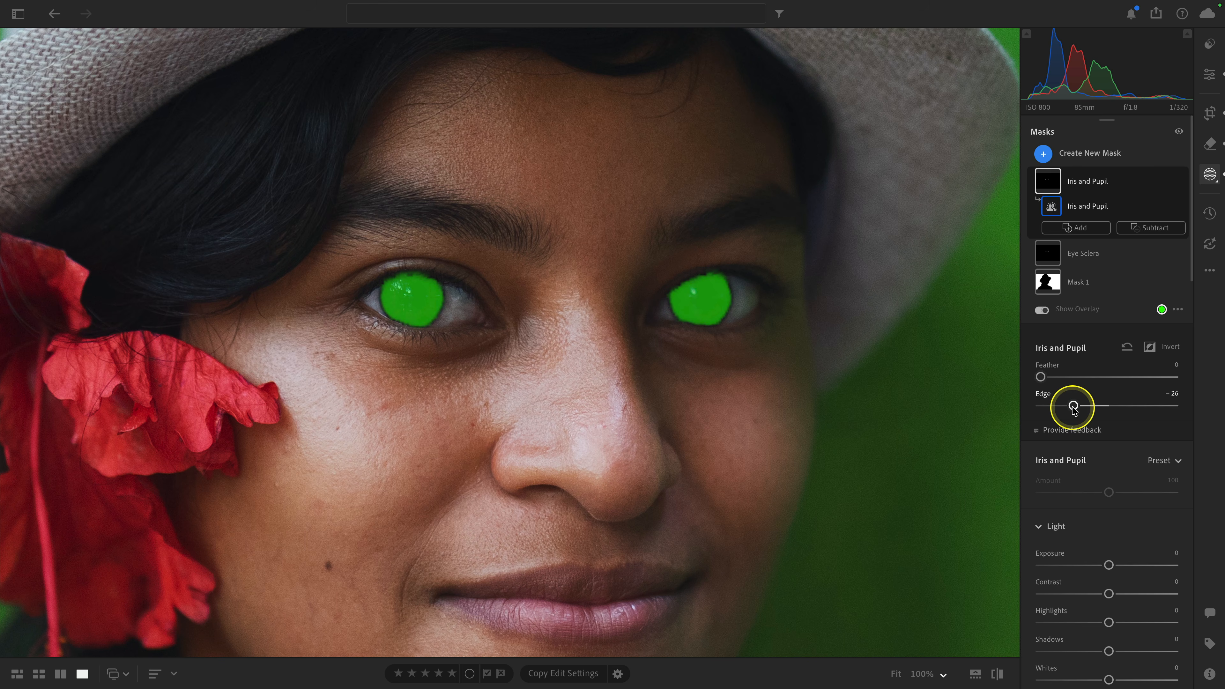
left_click_drag(1073, 410, 1042, 377)
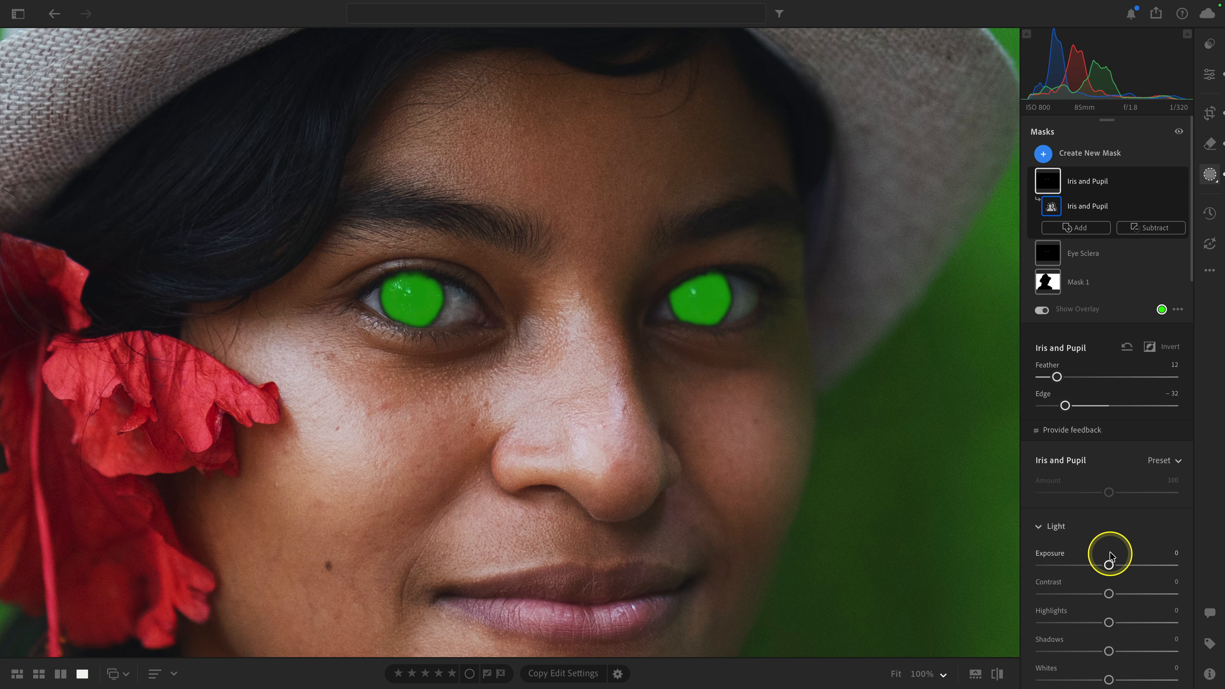
Step: Enhance the Iris and Pupil mask with Exposure +0.40, a slight Saturation increase and Texture +11
left_click(1108, 566)
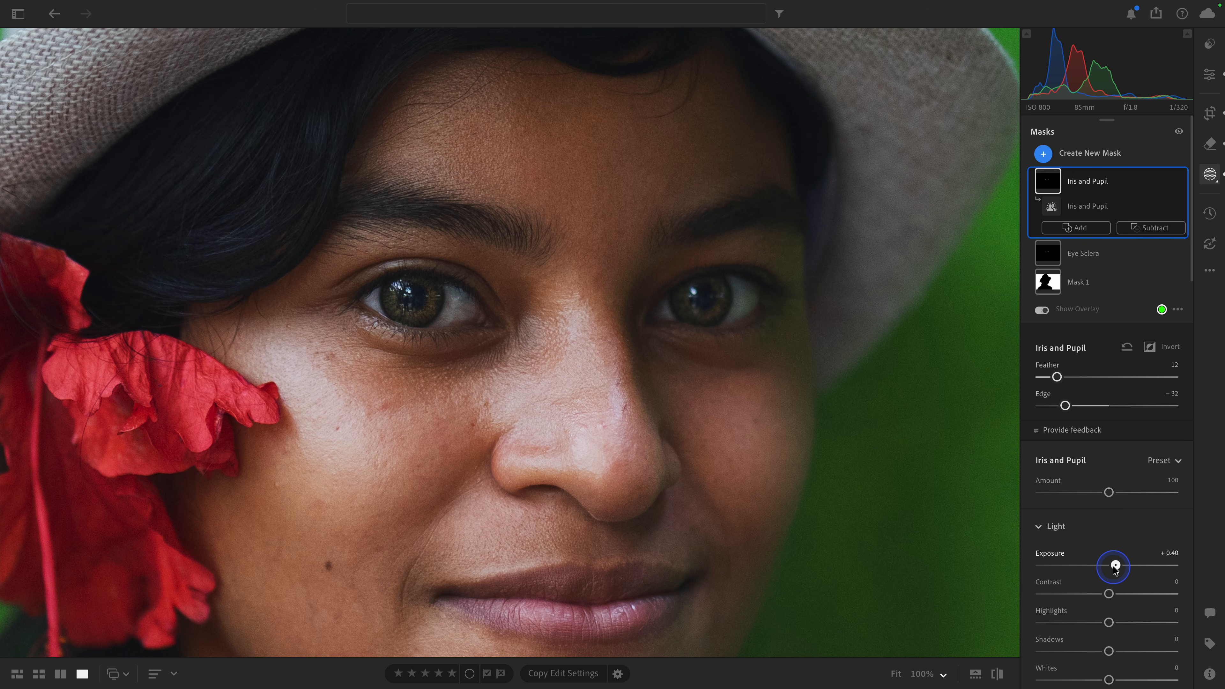
scroll(1114, 568, "down", 10)
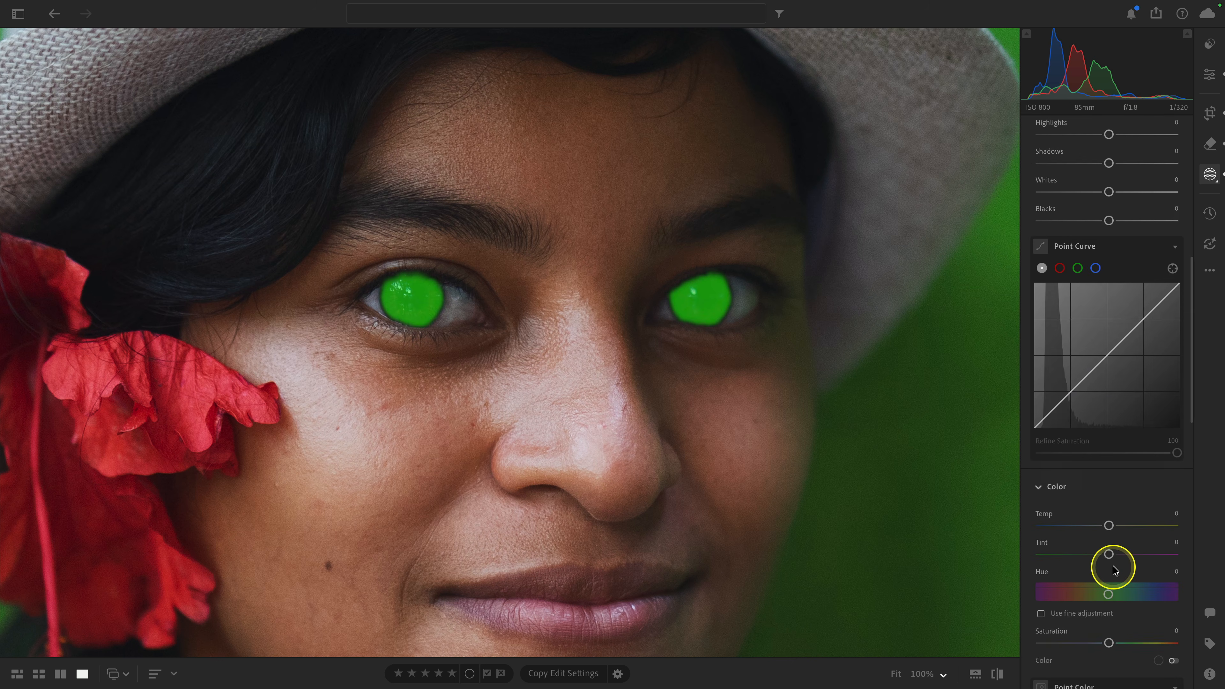
left_click_drag(1109, 559, 1115, 560)
scroll(1115, 559, "down", 10)
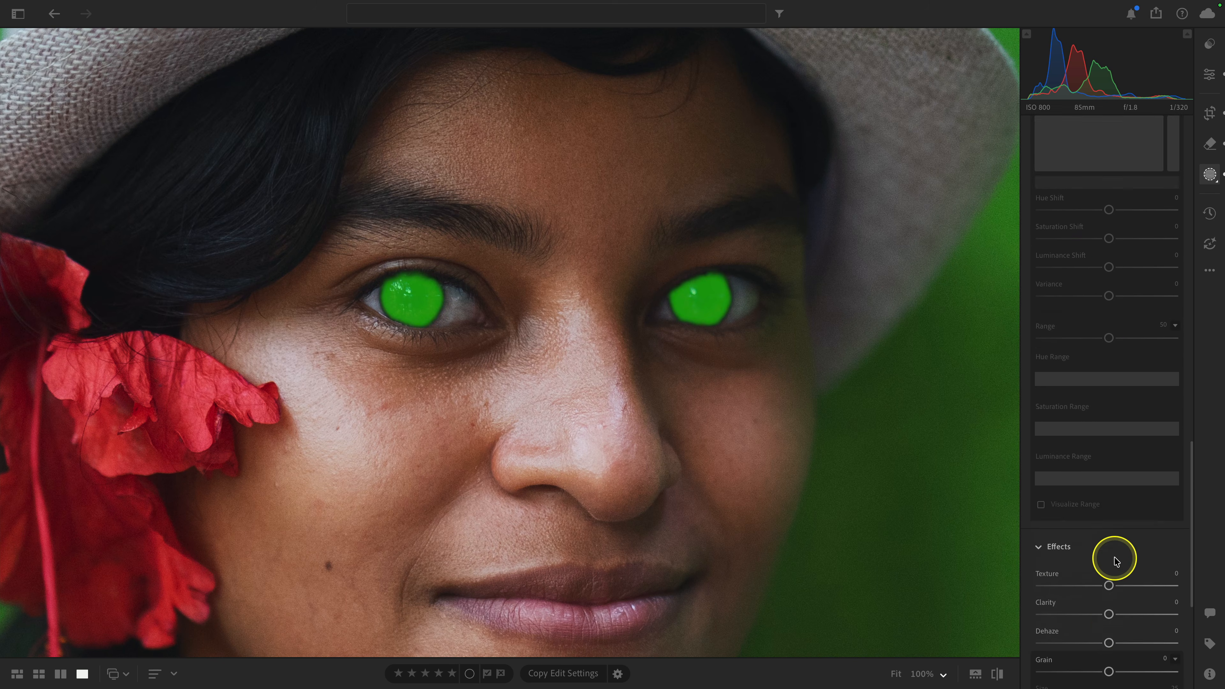
left_click_drag(1109, 488, 1117, 490)
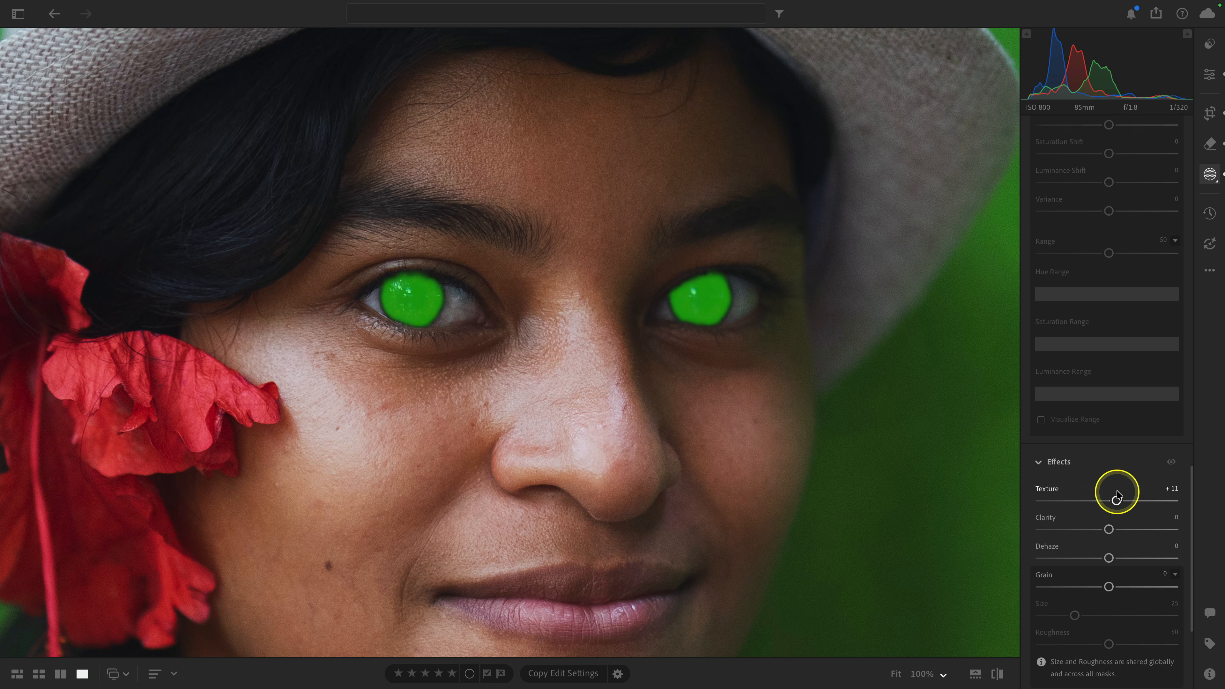
Step: Select the Eye Sclera mask and refine it with Edge −34 and Feather 14
scroll(1117, 490, "up", 15)
left_click(1082, 256)
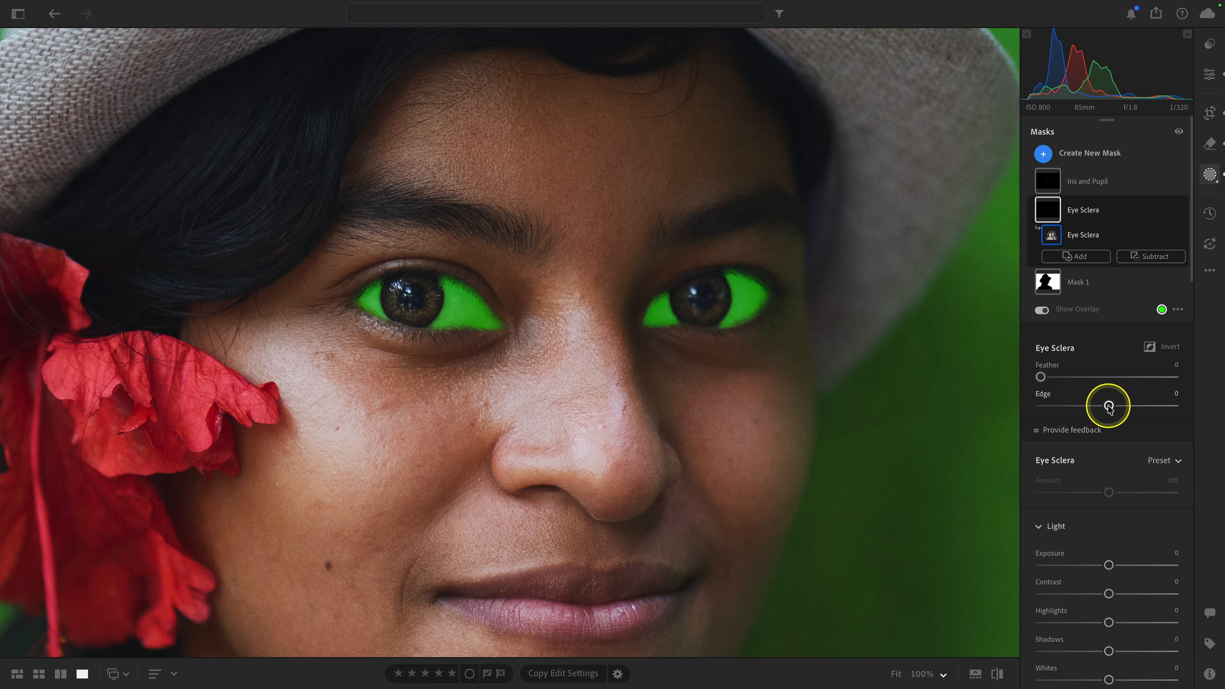
left_click_drag(1108, 407, 1091, 406)
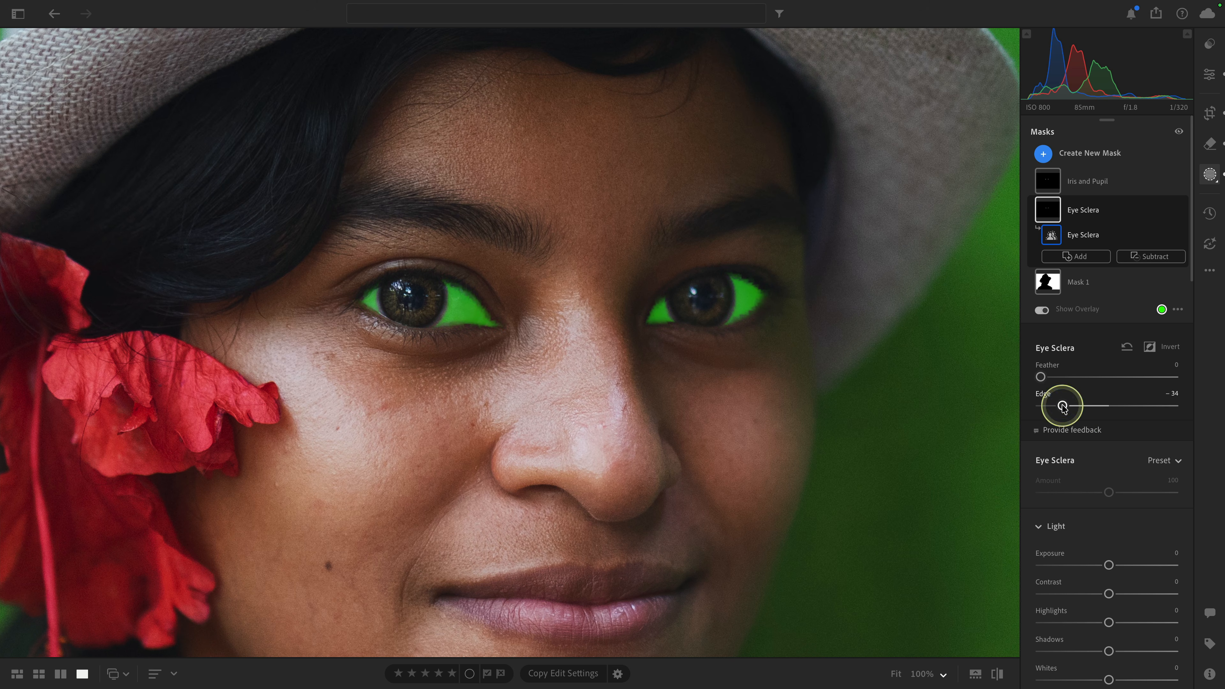
left_click(1041, 377)
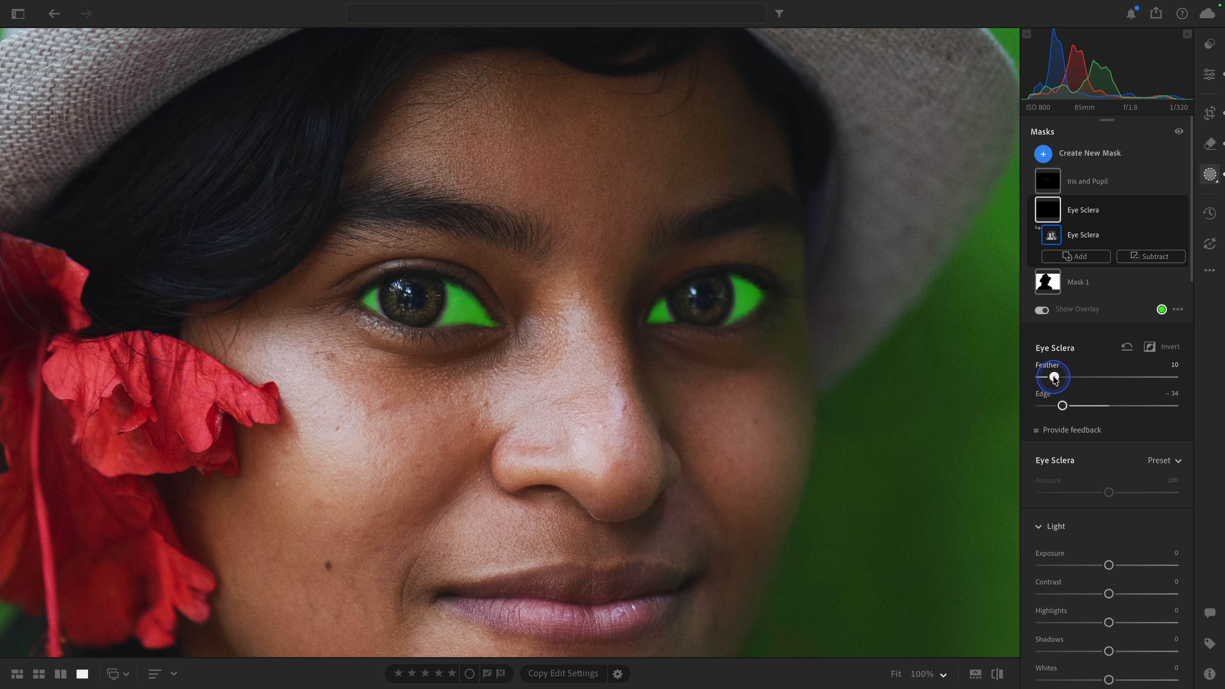
left_click_drag(1054, 379, 1063, 380)
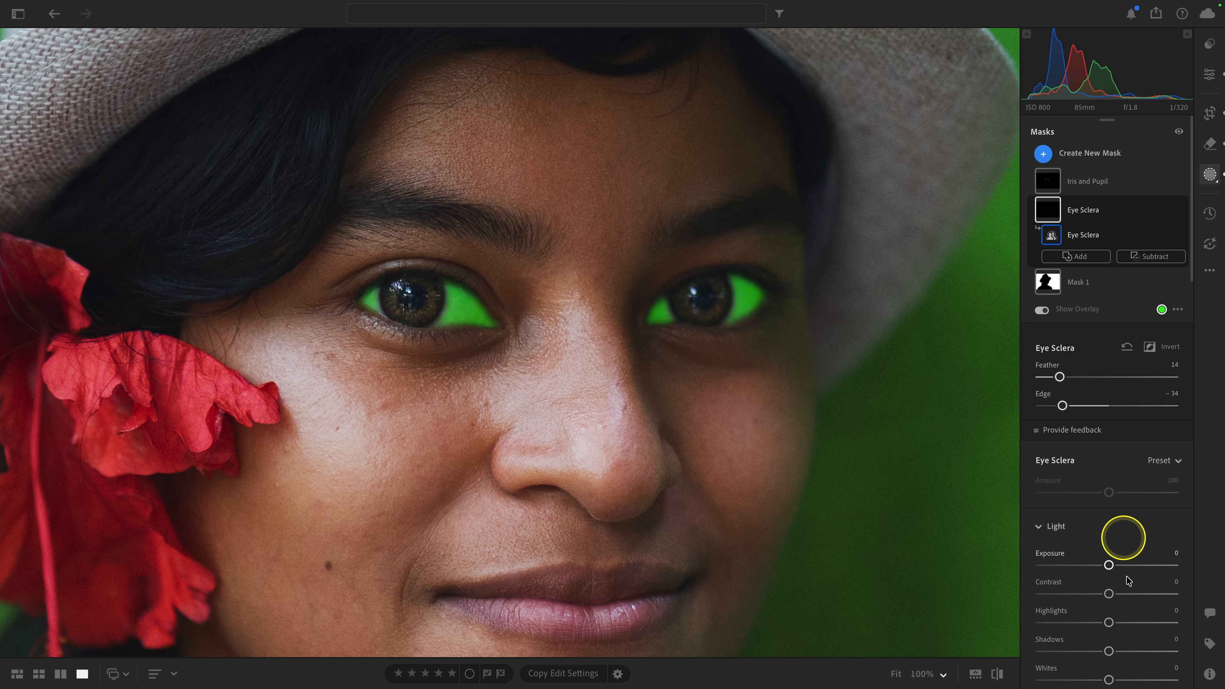
Step: Adjust the masked eye whites with Exposure +0.16, Highlights +13 and Saturation −33
left_click(1109, 565)
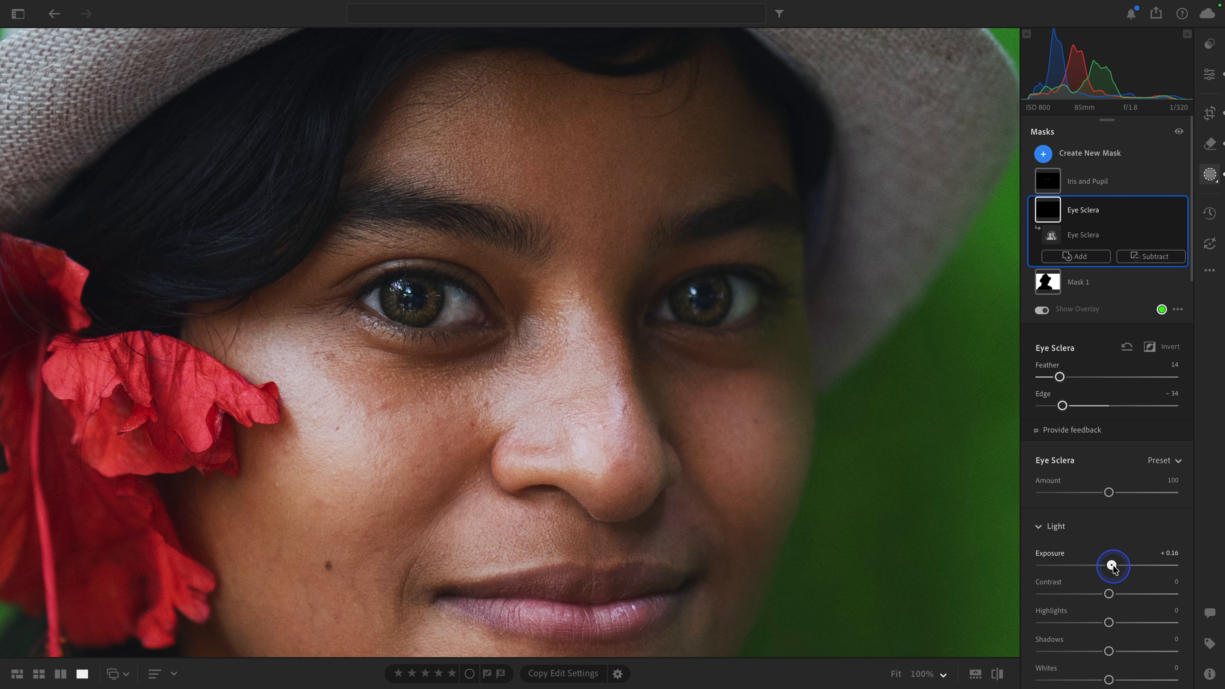
scroll(1111, 566, "down", 2)
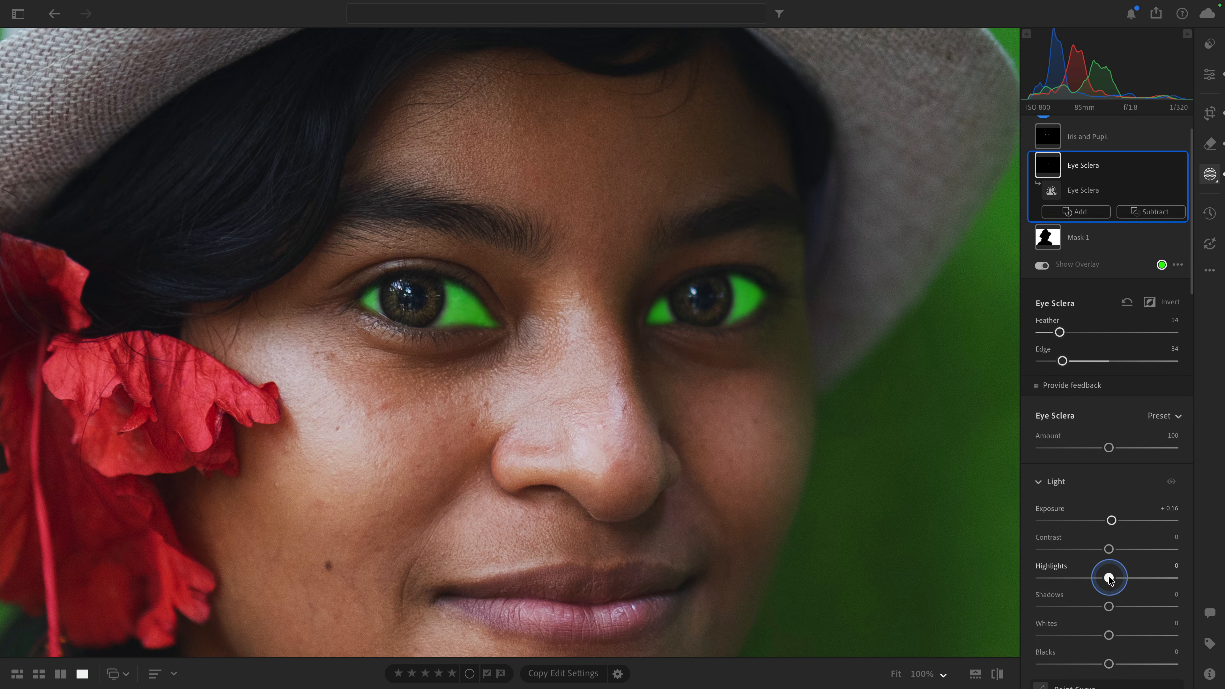
mouse_move(1109, 578)
left_mouse_down()
mouse_move(1119, 579)
mouse_move(1086, 571)
left_mouse_up()
scroll(1114, 577, "down", 20)
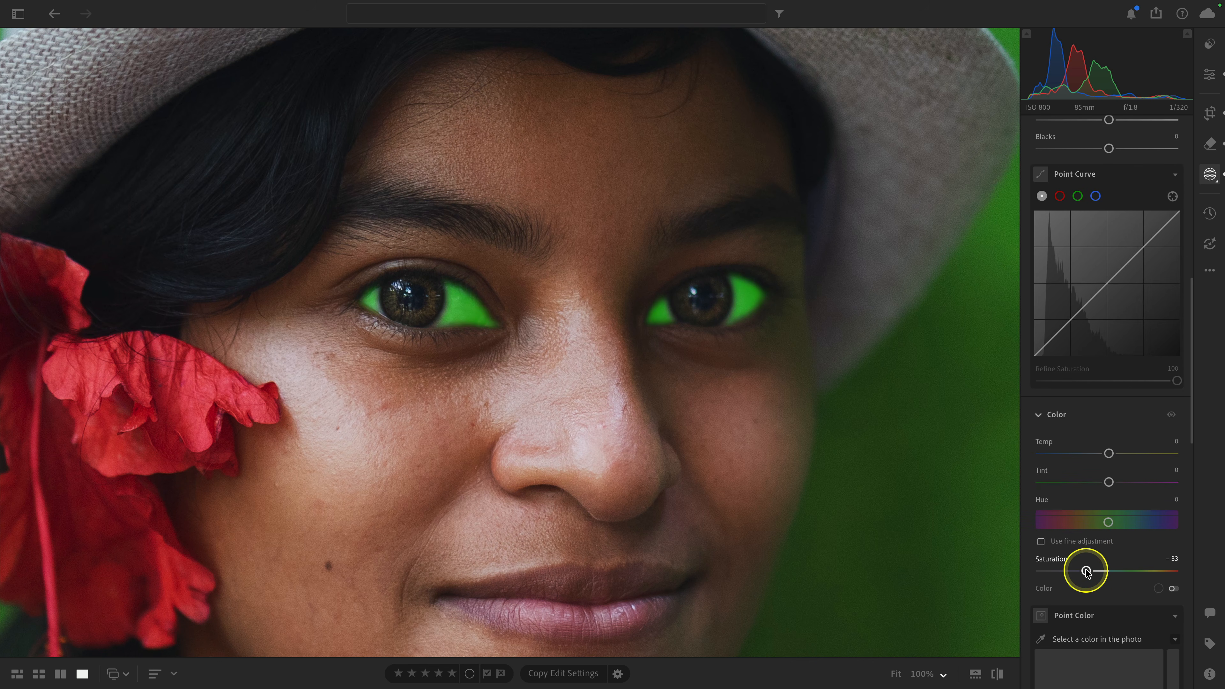
Step: Fit the whole portrait in view, compare it with and without the masks, and turn off the mask overlay
left_click(953, 522)
scroll(1141, 264, "up", 15)
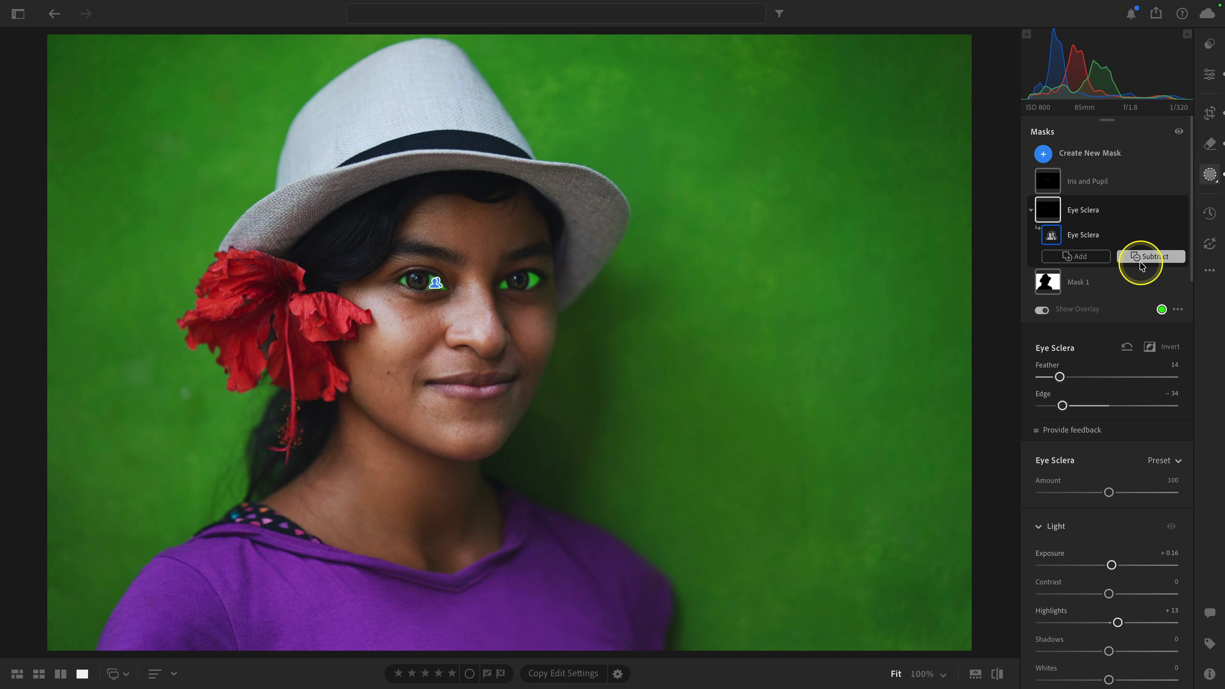
left_click(1179, 132)
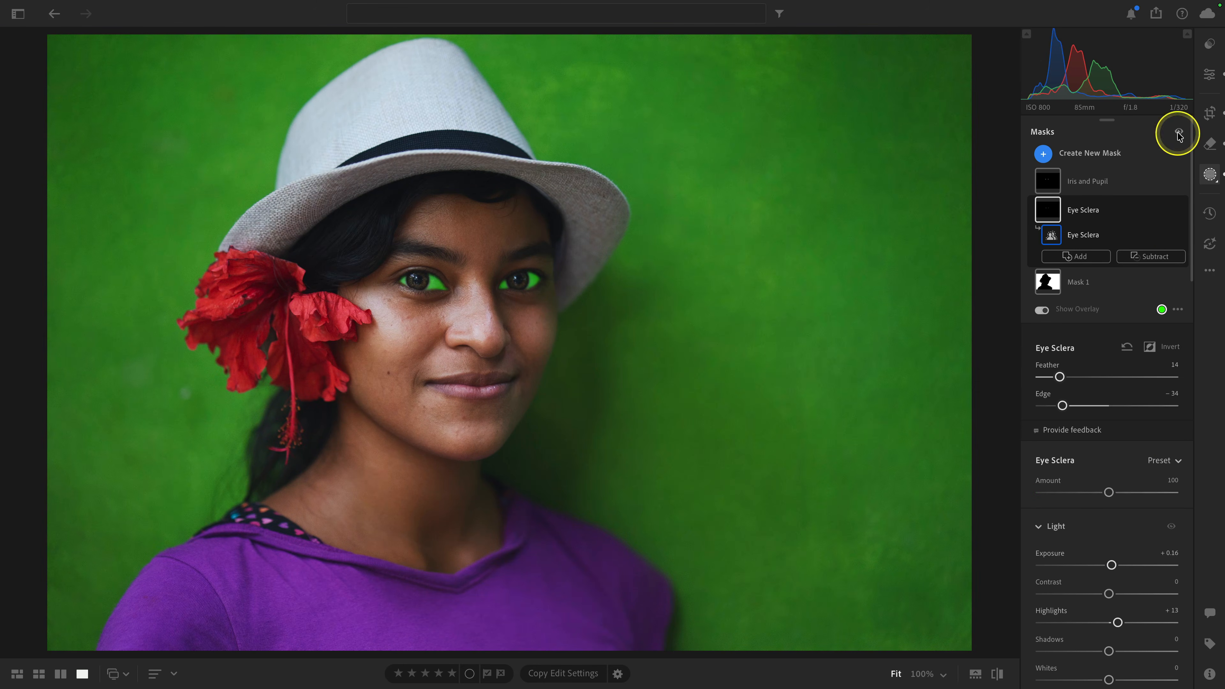
left_click(1177, 133)
left_click(1042, 310)
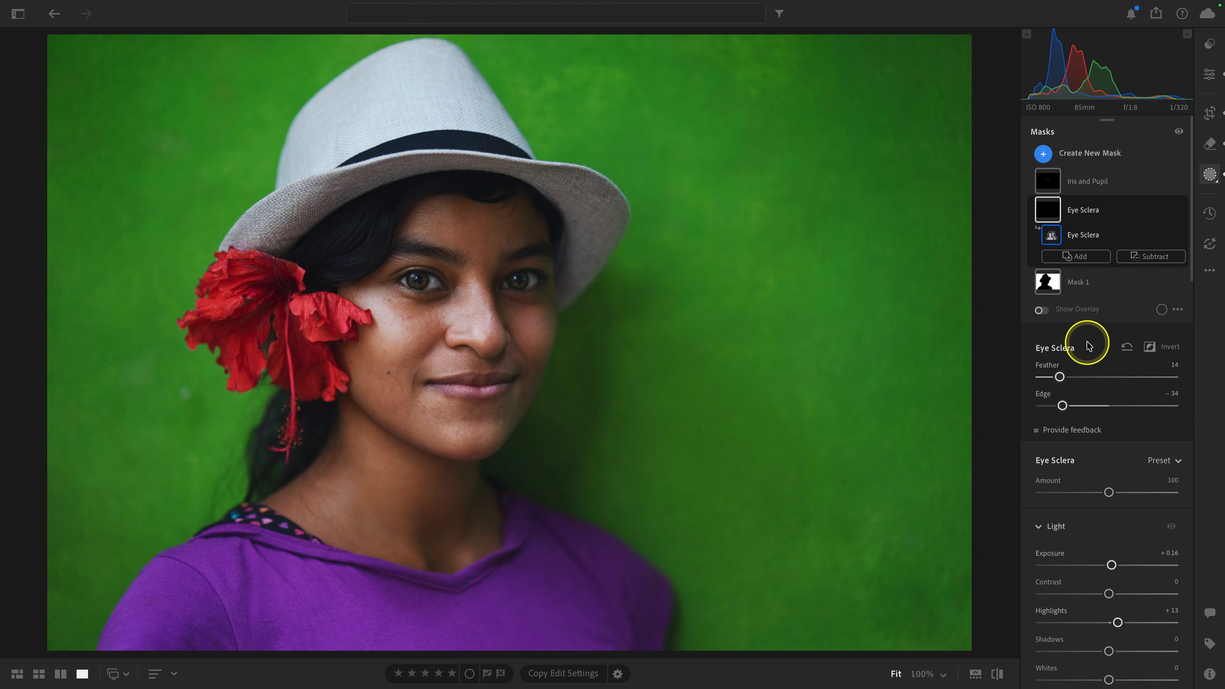
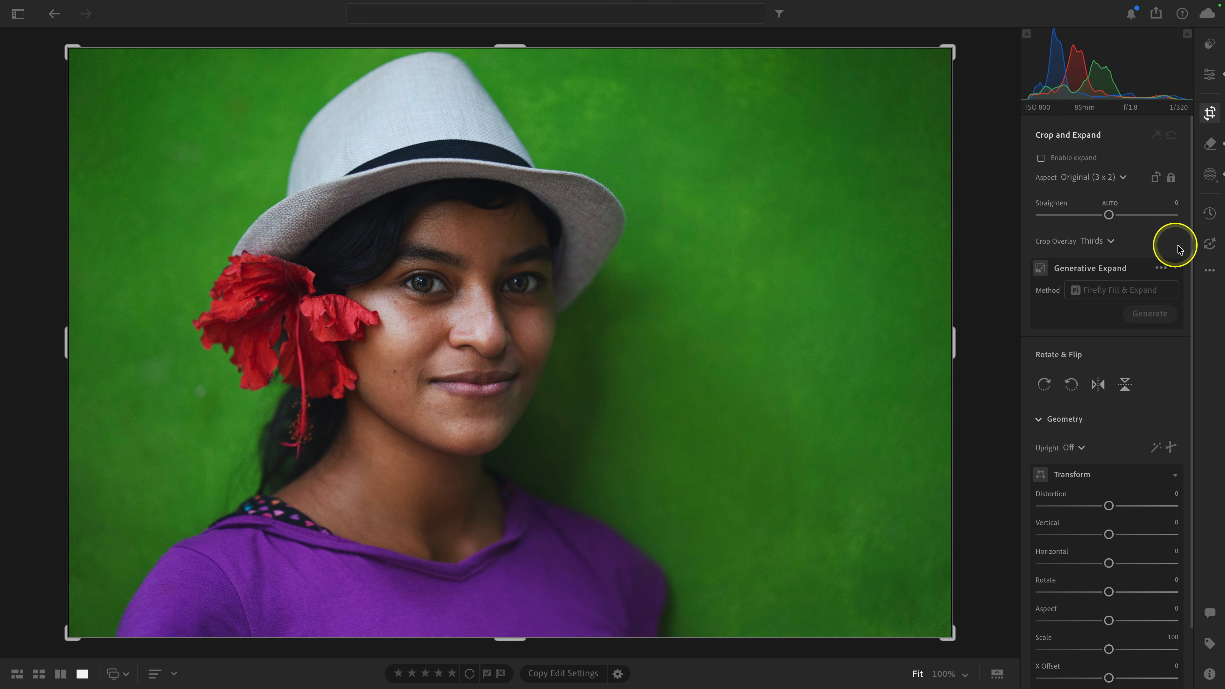
Step: Check the portrait's applied AI settings, then enable crop expansion and extend the canvas beyond the upper and right edges of the photo
left_click(1209, 248)
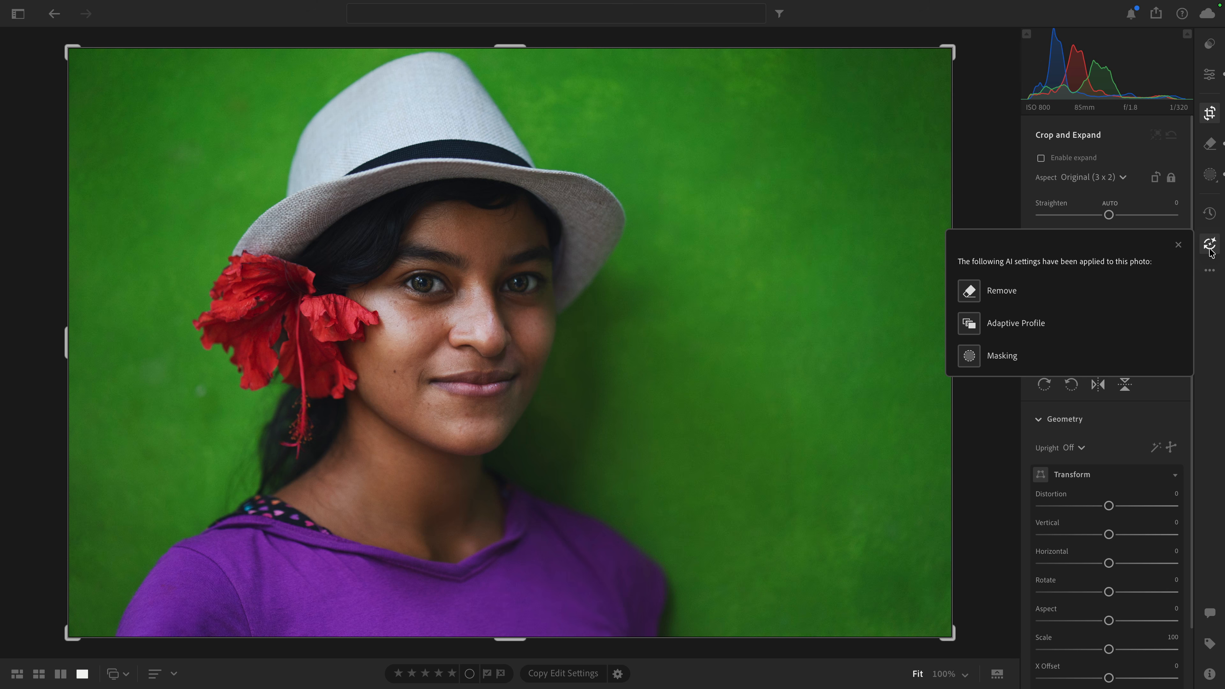
left_click(1210, 249)
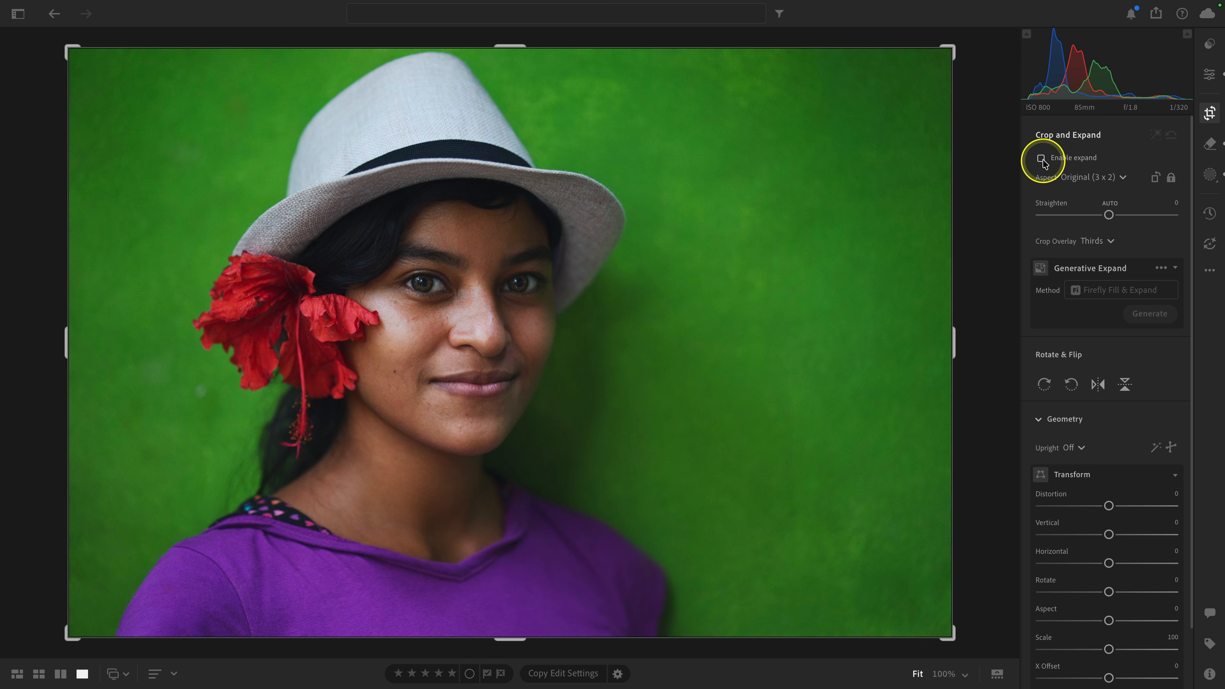
left_click(1040, 159)
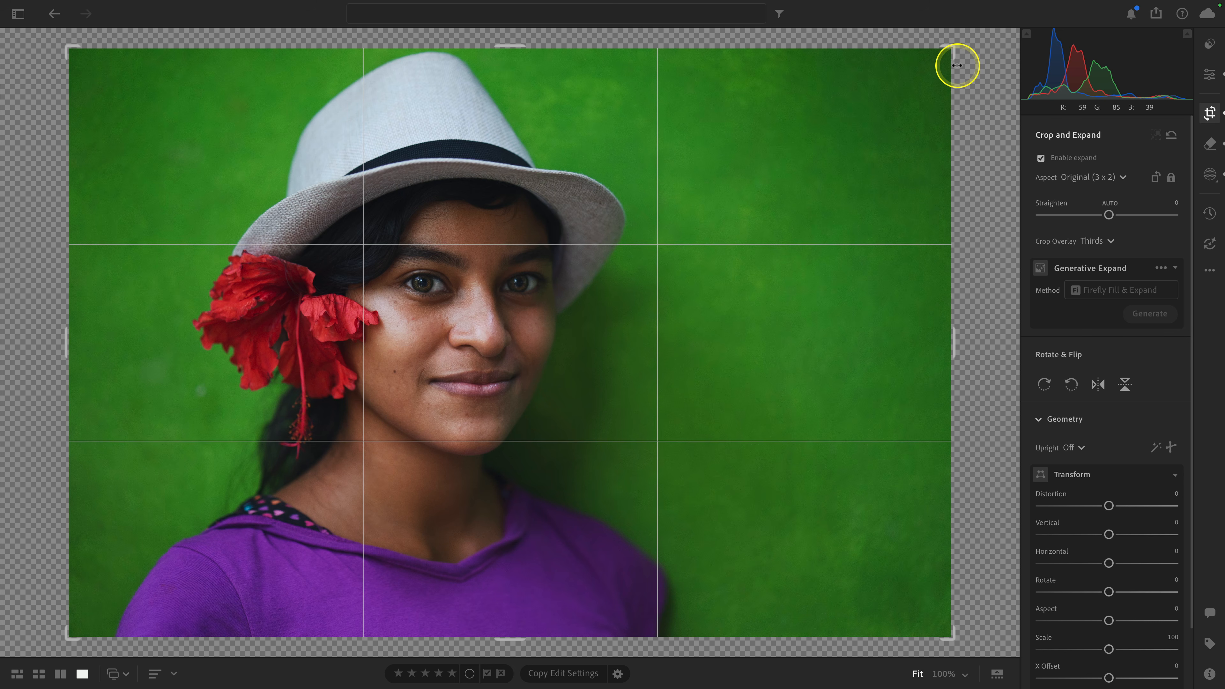
key("super+minus")
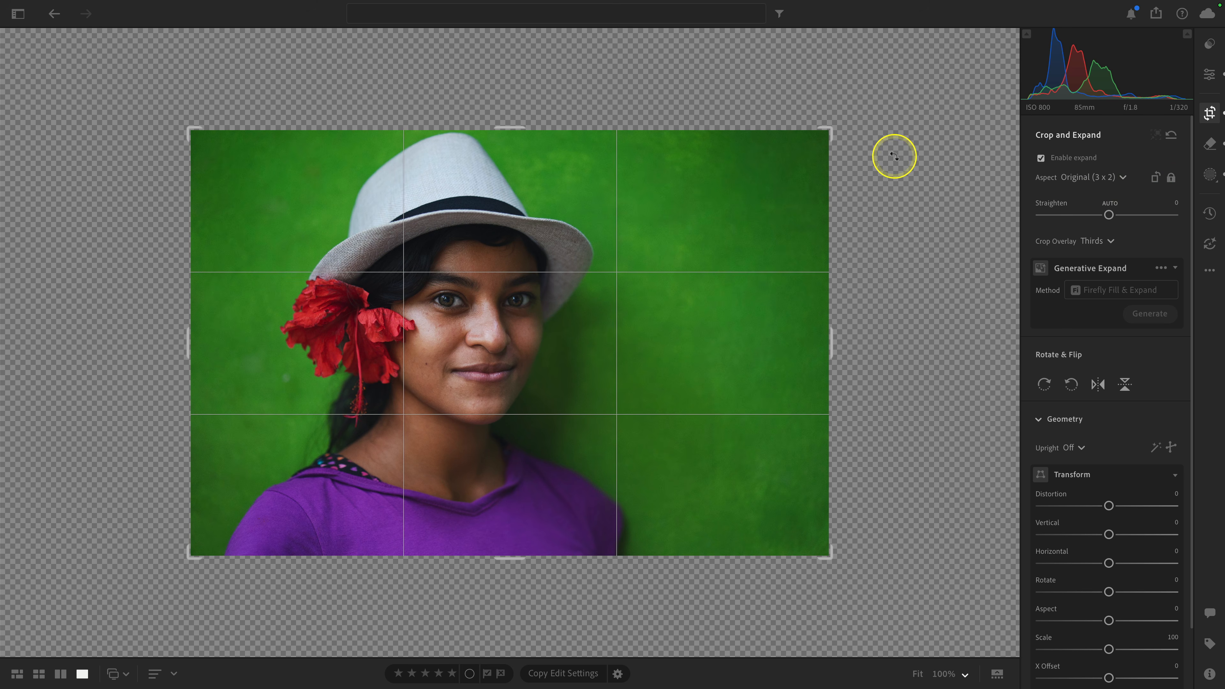
left_click_drag(828, 128, 852, 121)
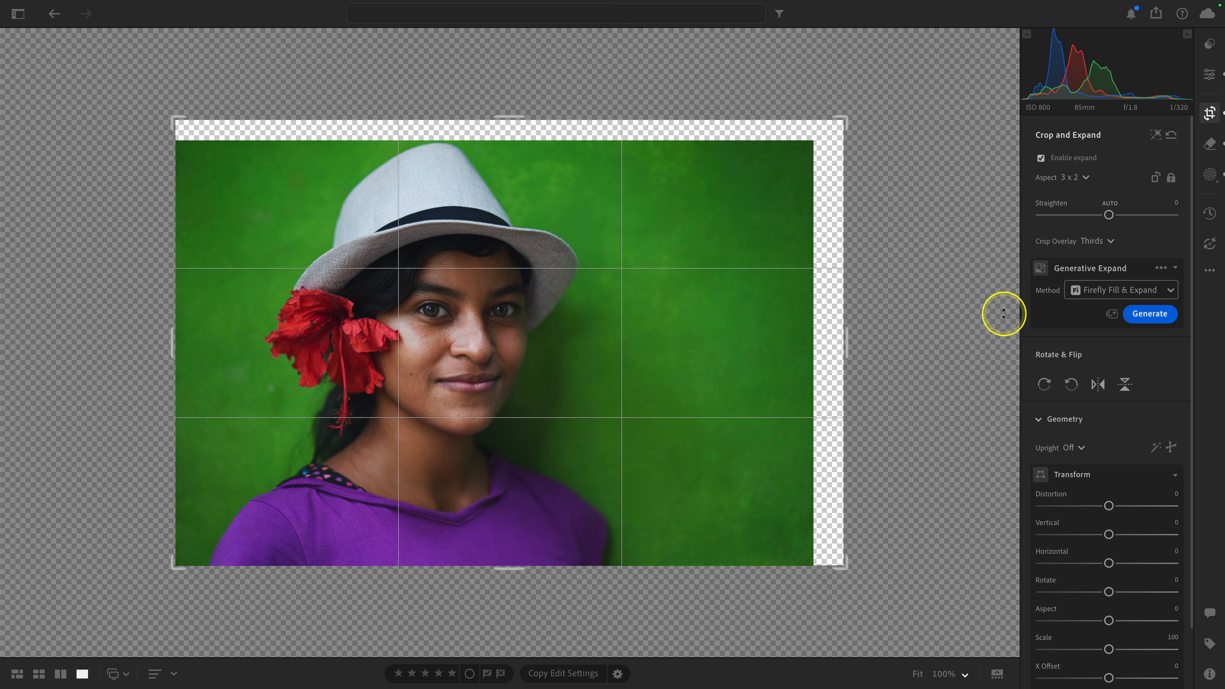
Step: Compare the fill methods, check the generative credits, and generate the expanded area with Firefly Fill & Expand
left_click(1115, 292)
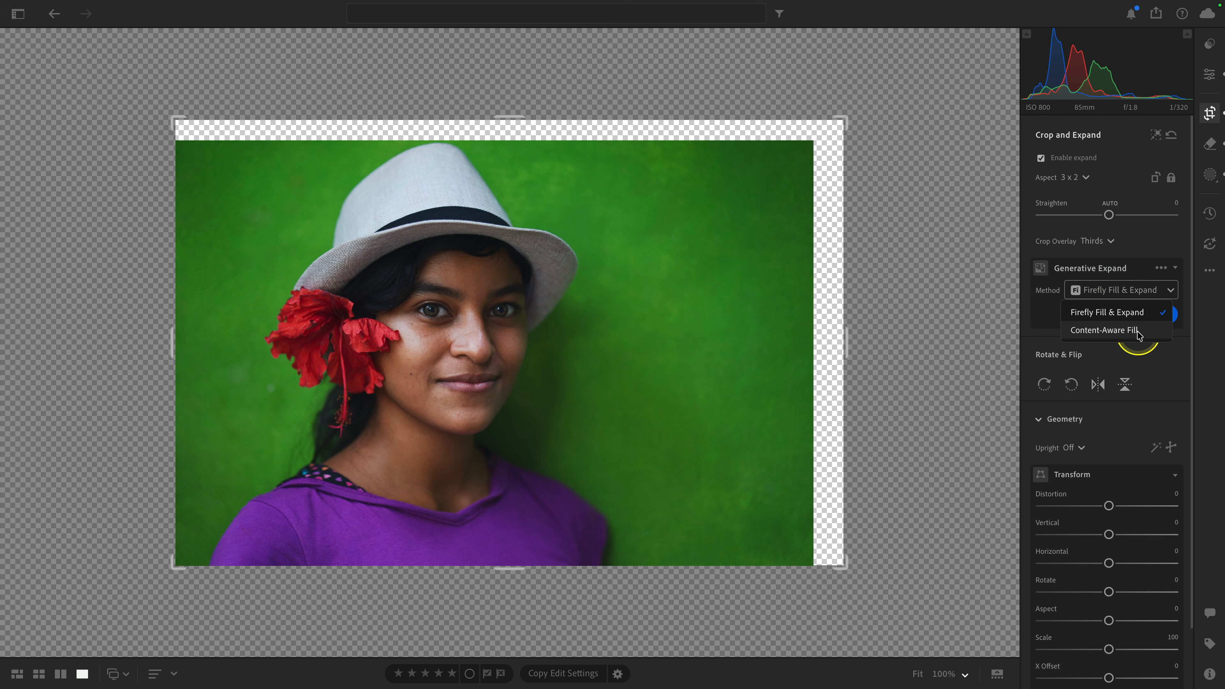
left_click(1117, 332)
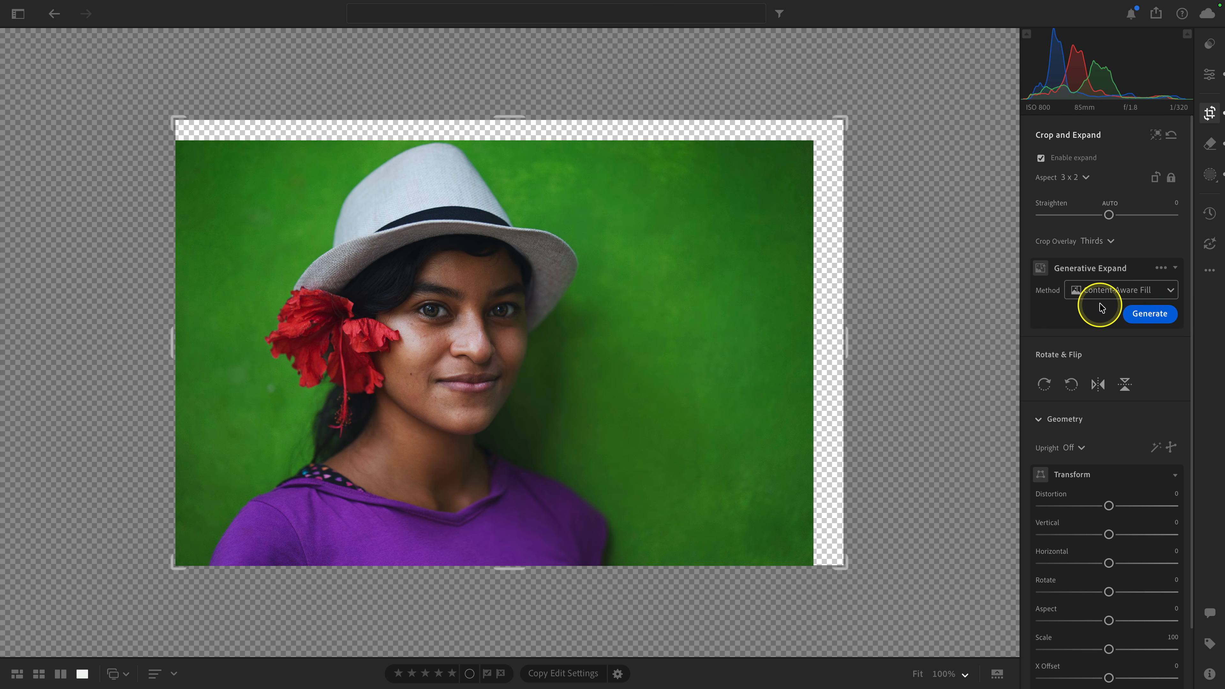
left_click(1107, 293)
left_click(1112, 310)
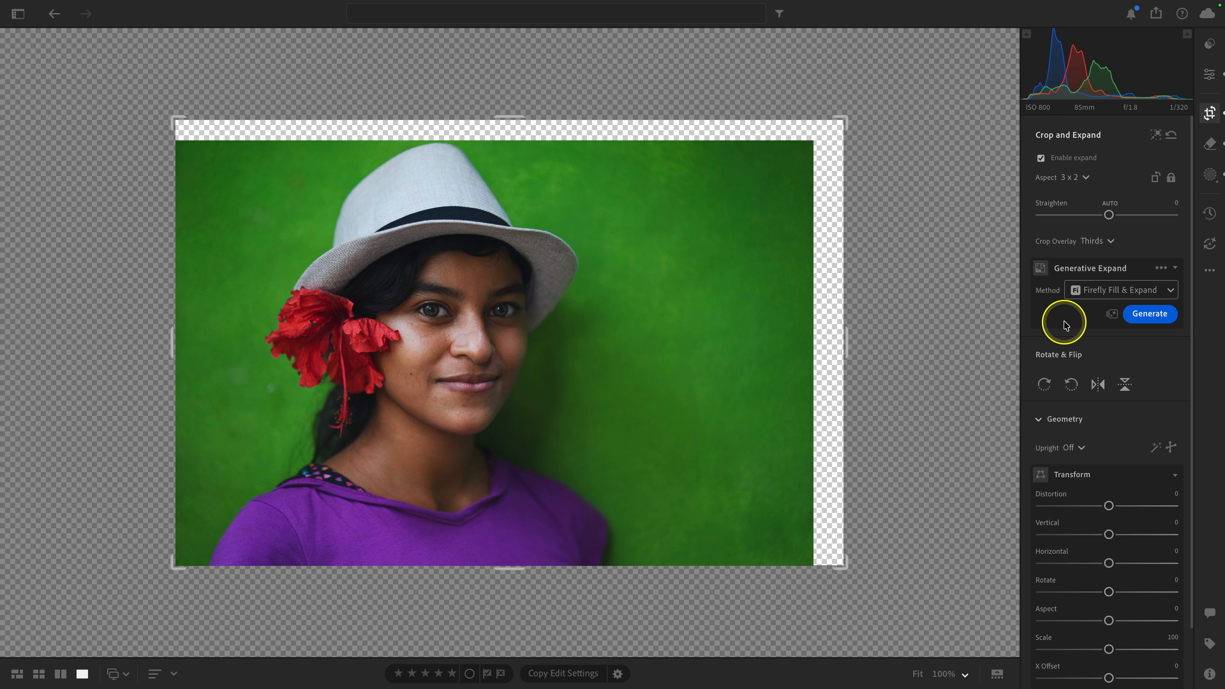
left_click(1112, 315)
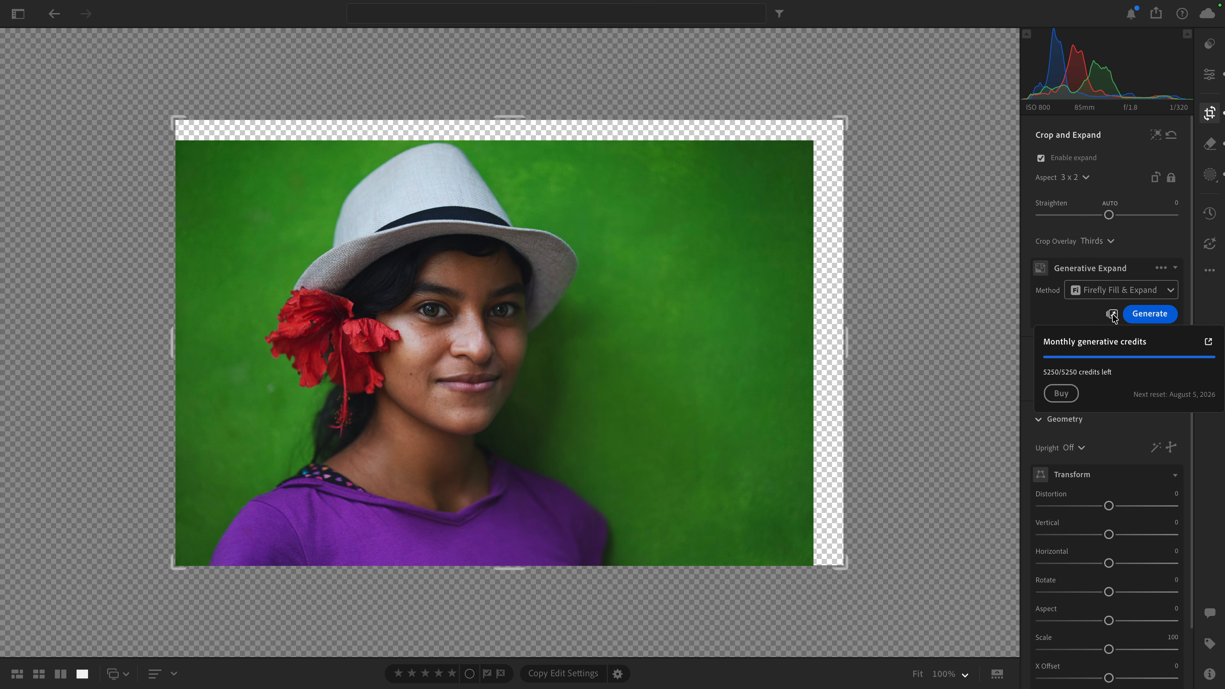
left_click(1063, 318)
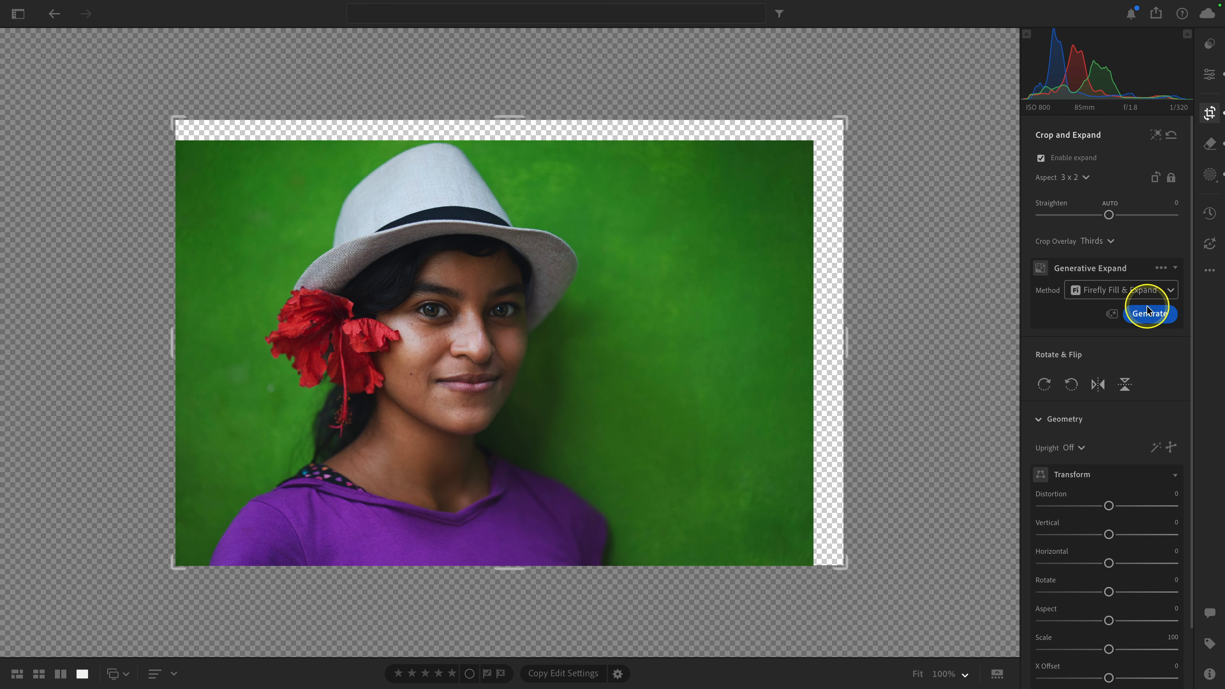
left_click(1149, 314)
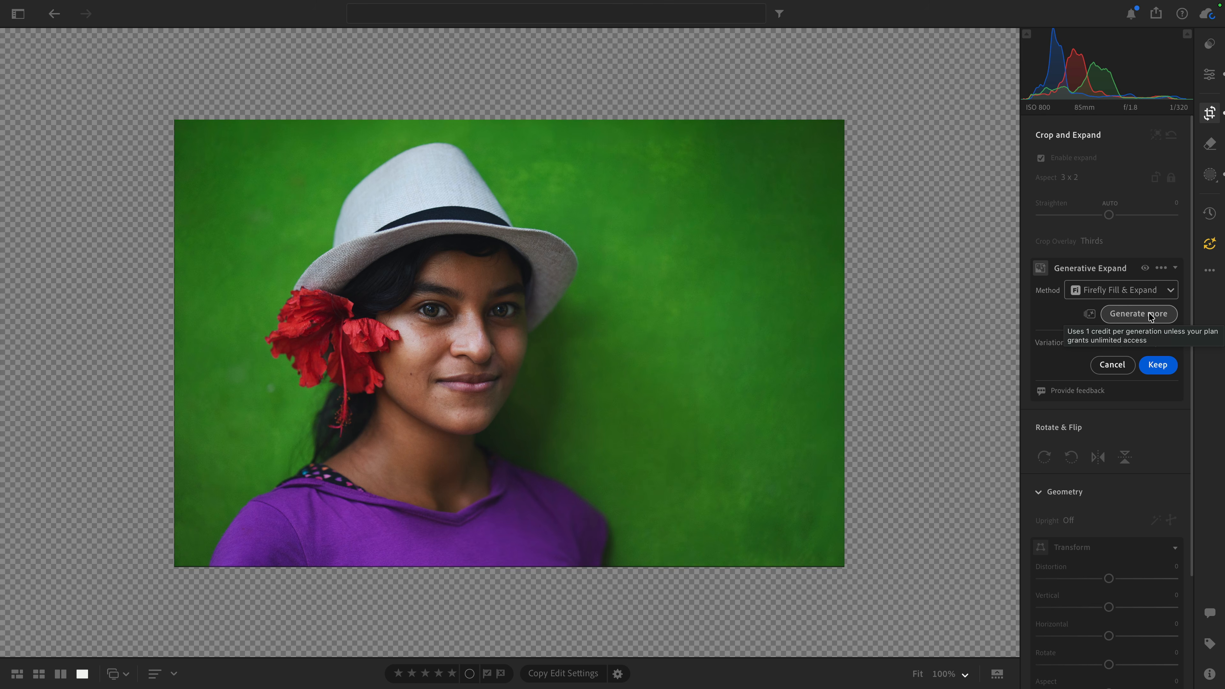
Step: Browse the generated Firefly variations of the expanded background and return to the first one
left_click(995, 374)
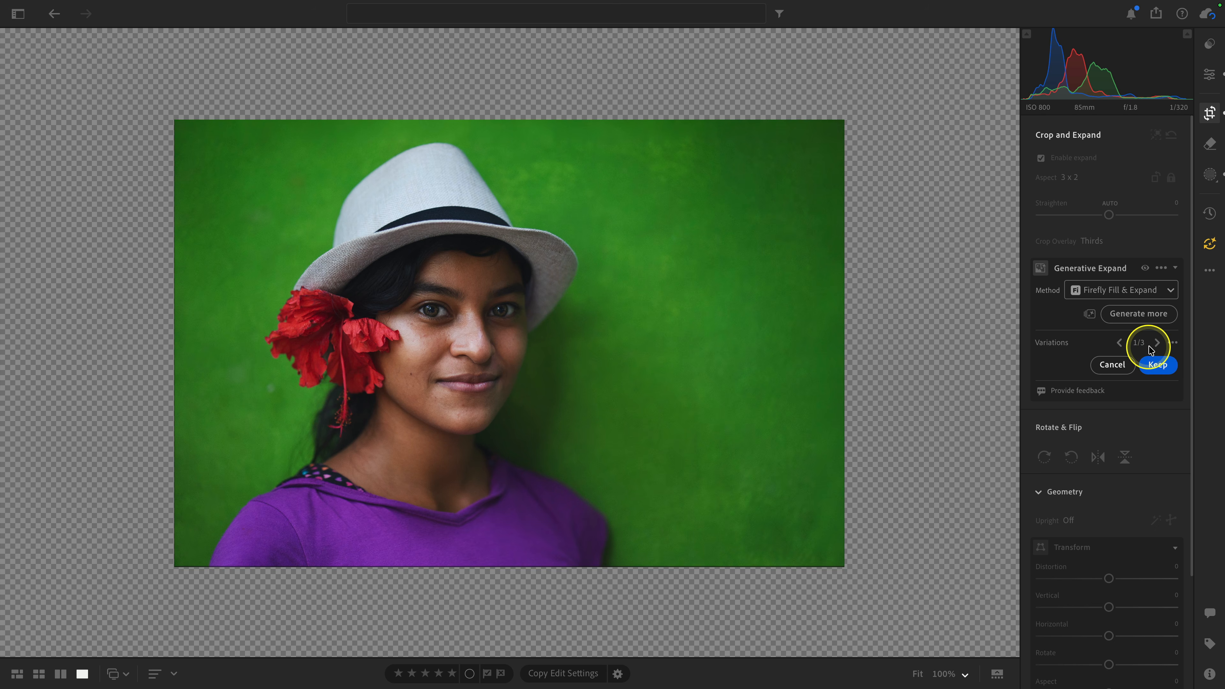
left_click(1158, 344)
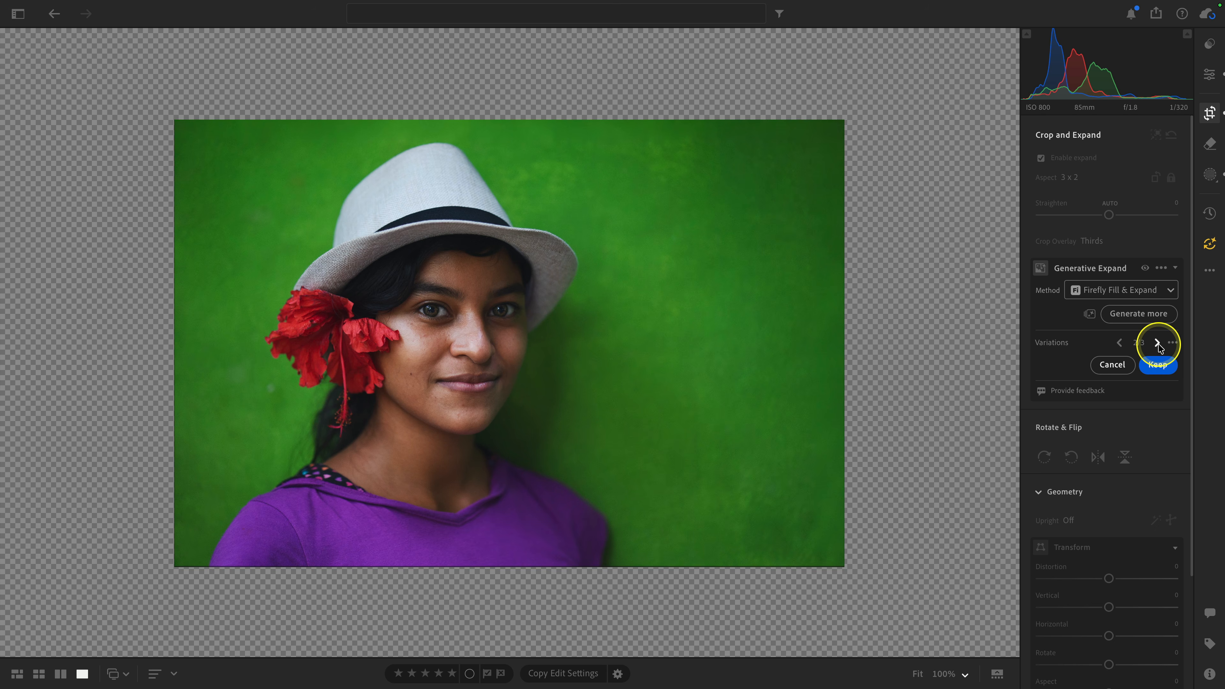
left_click(1158, 343)
left_click(1119, 343)
left_click(1120, 343)
Step: Generate an additional expansion variation with Content-Aware Fill, then set the method back to Firefly Fill & Expand
left_click(1094, 292)
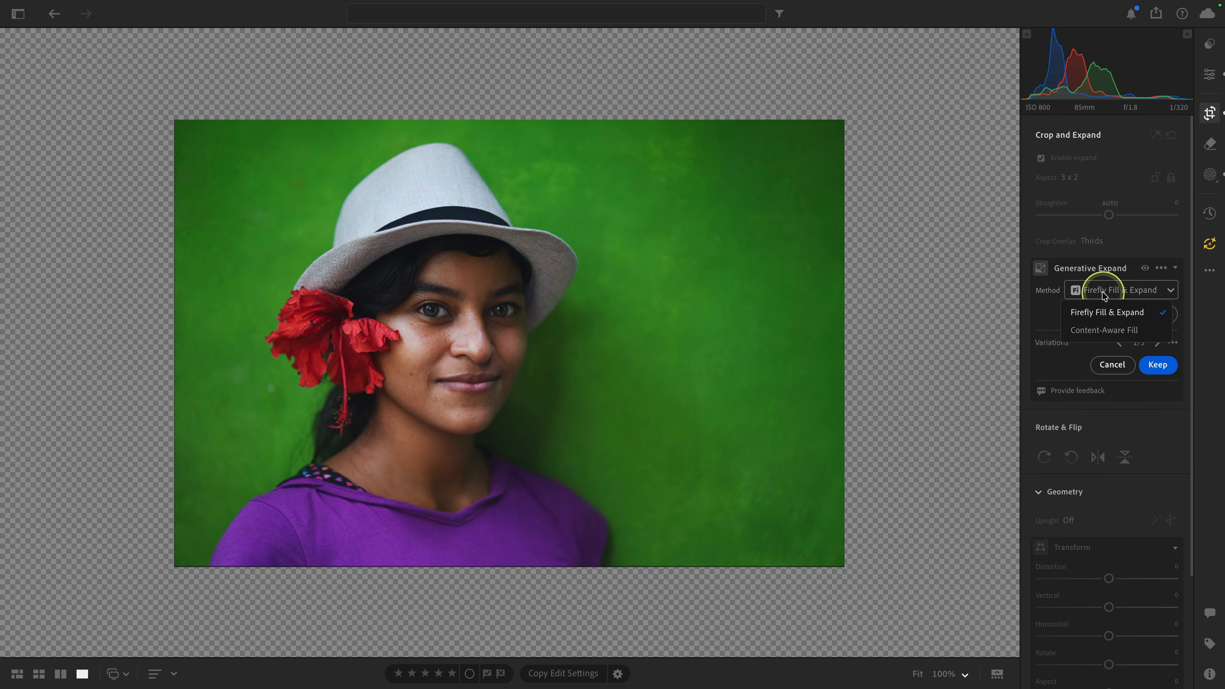
left_click(1127, 330)
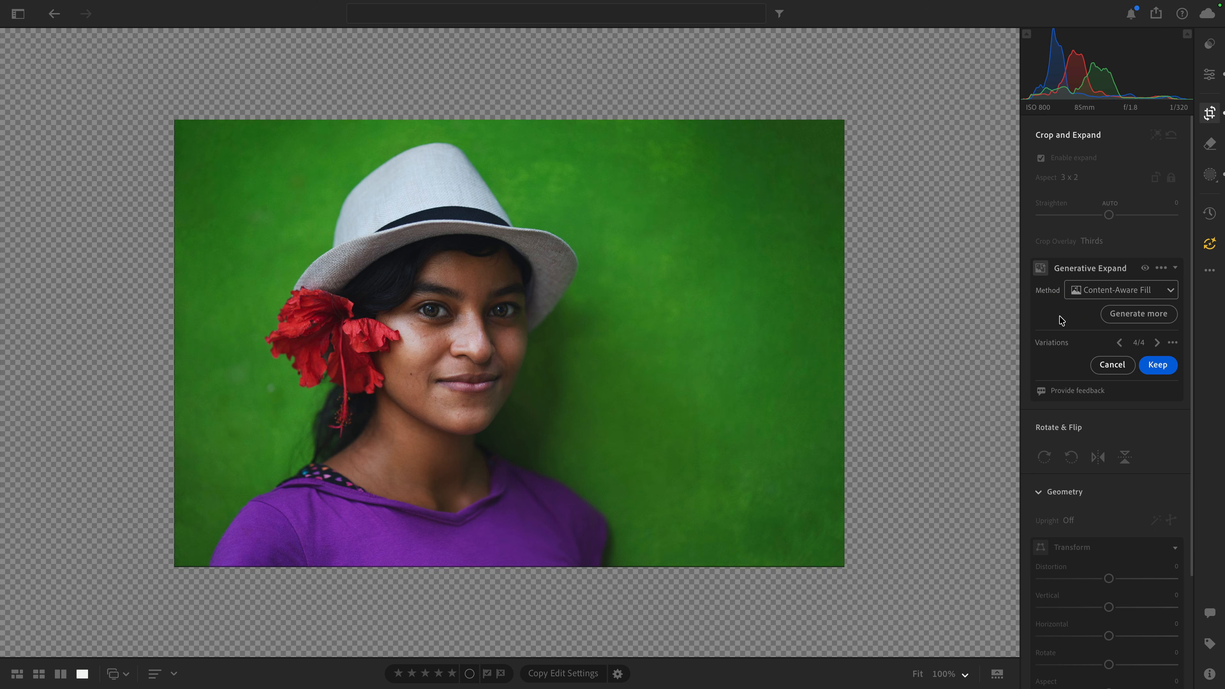
left_click(1075, 290)
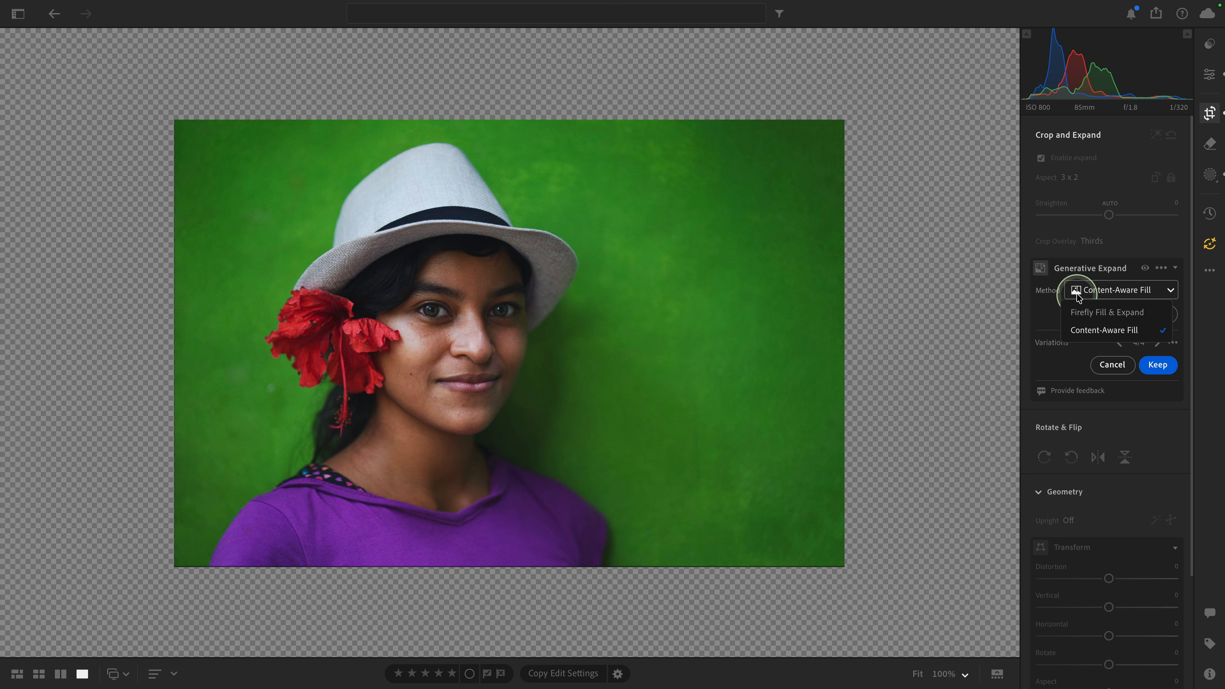
left_click(1082, 313)
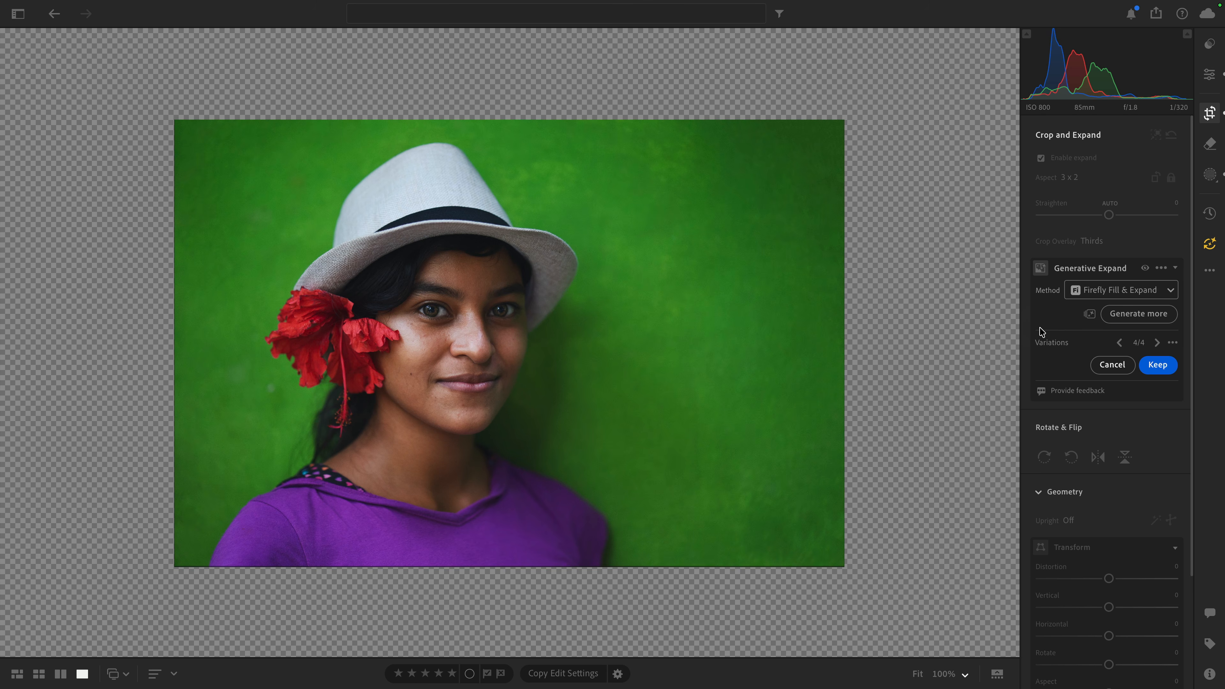
Step: Return to the first Firefly variation, keep it, and accept flattening the previous Remove edits
left_click(1118, 343)
left_click(1118, 343)
left_click(1158, 366)
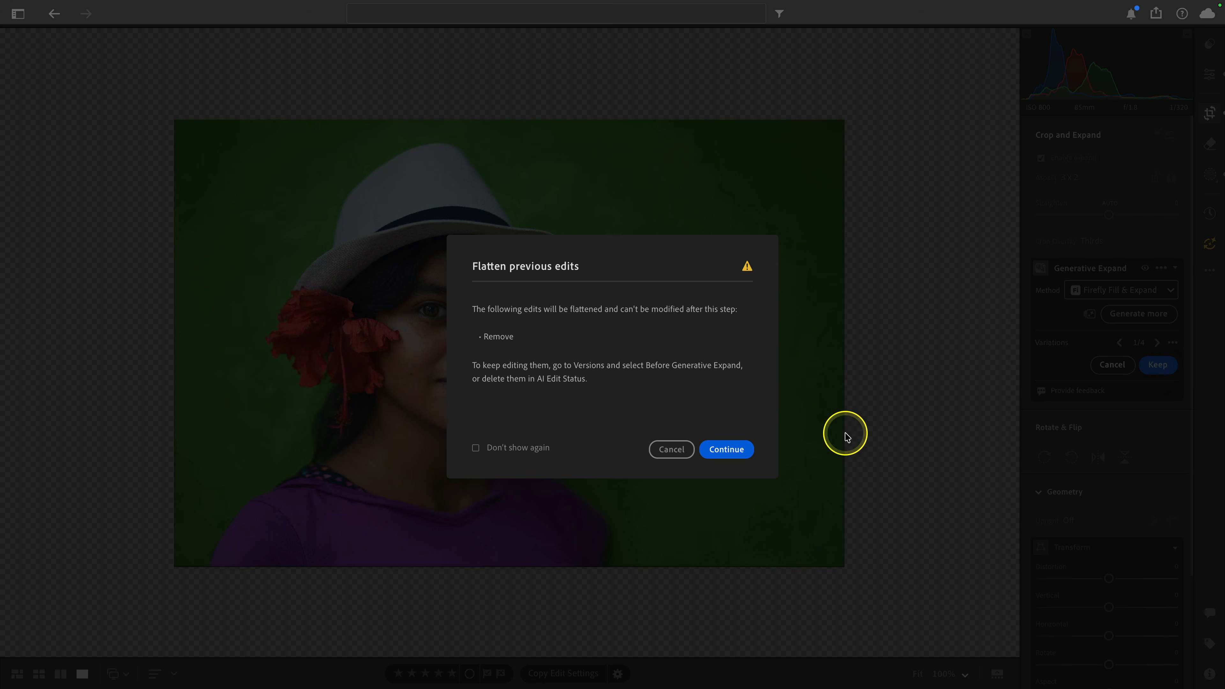
left_click(727, 449)
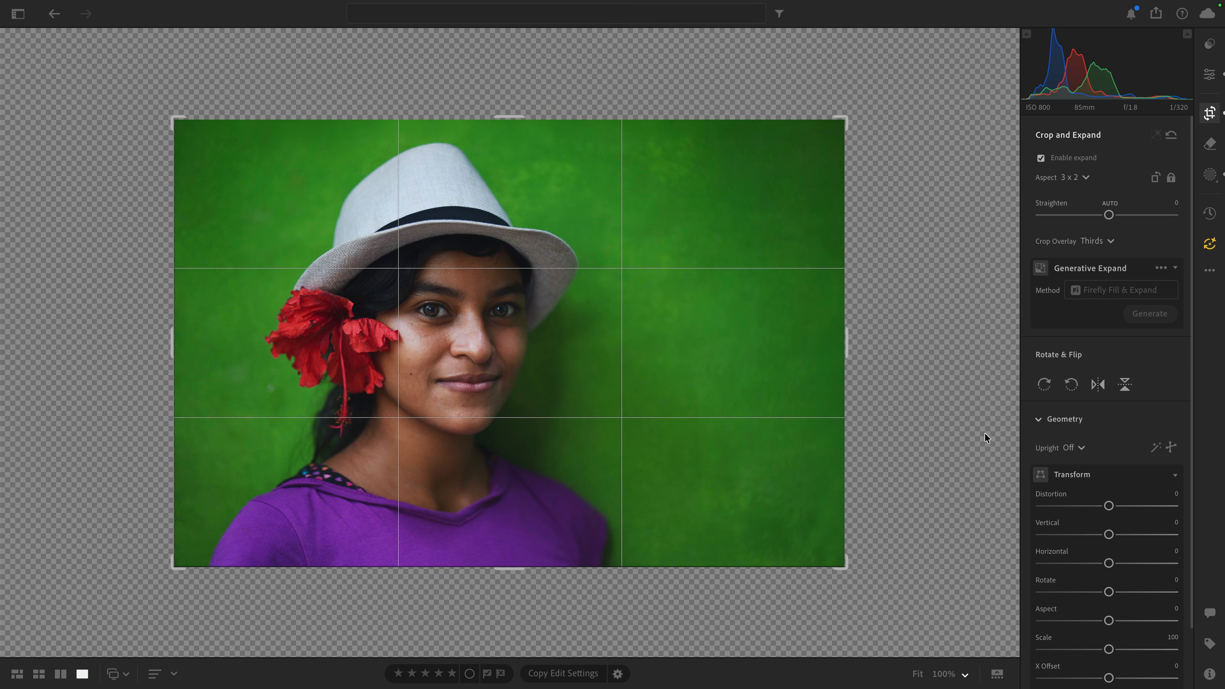
Step: Examine the flattened edits in the AI edit status and update all outdated AI settings
left_click(1210, 247)
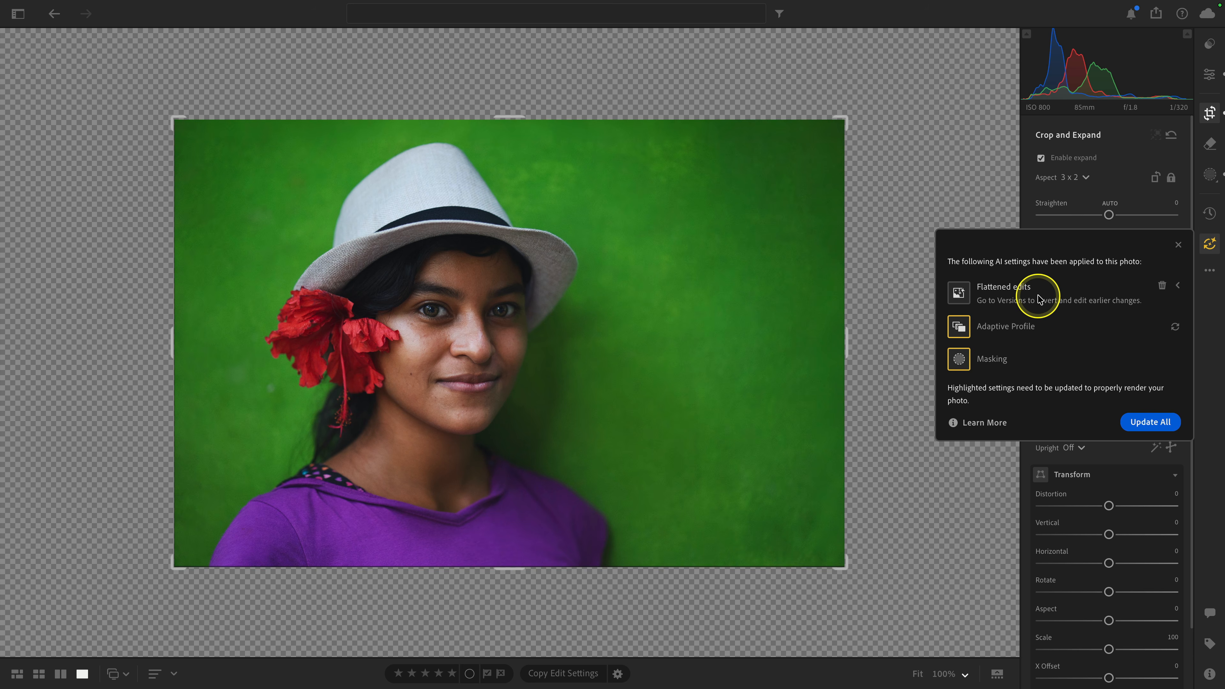
left_click(1178, 287)
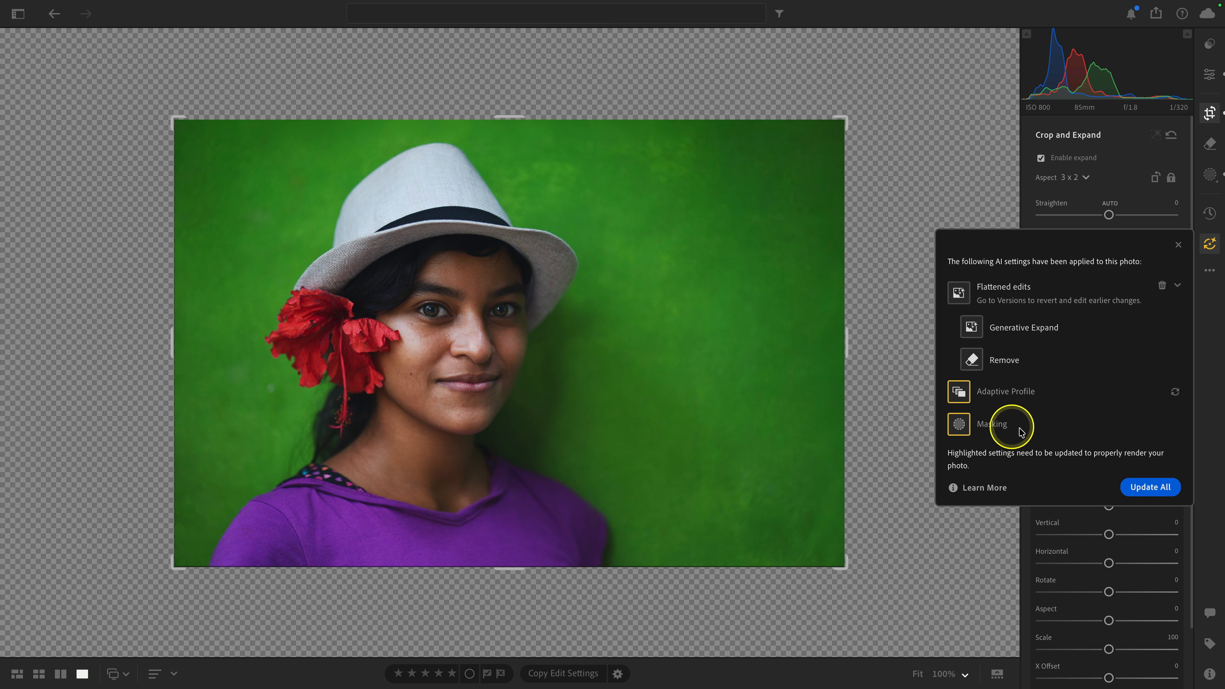
left_click(1151, 487)
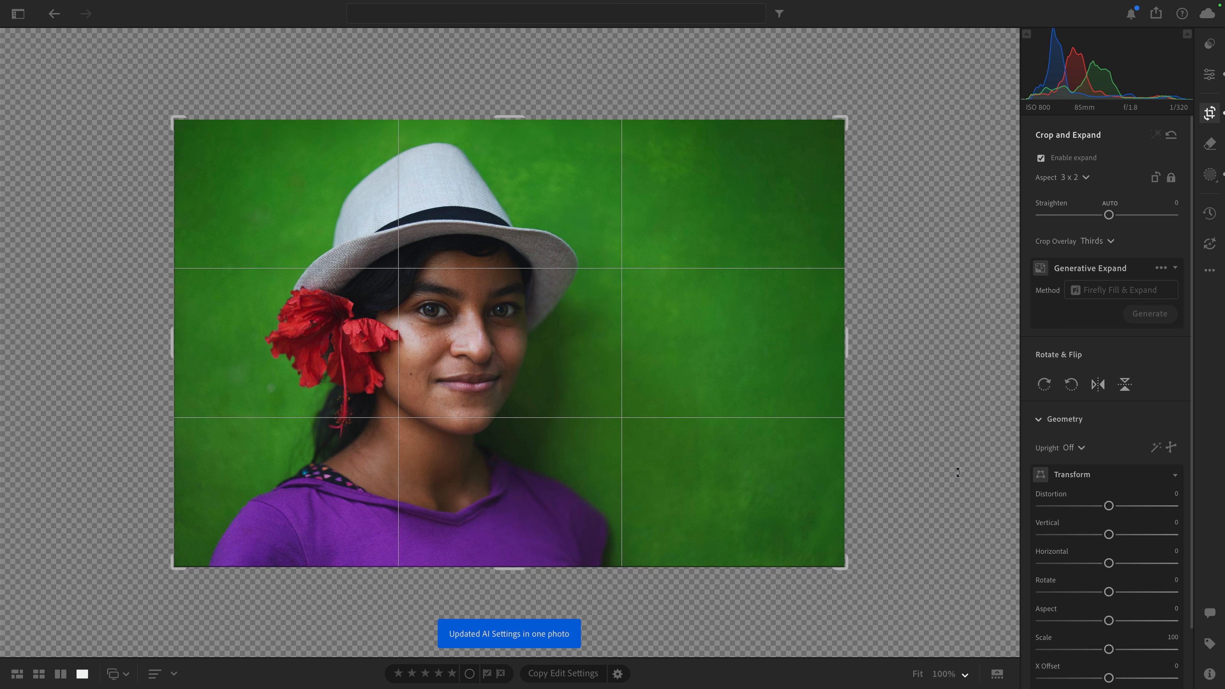
Step: Restore the portrait's named version Before Generative Expand
left_click(1208, 77)
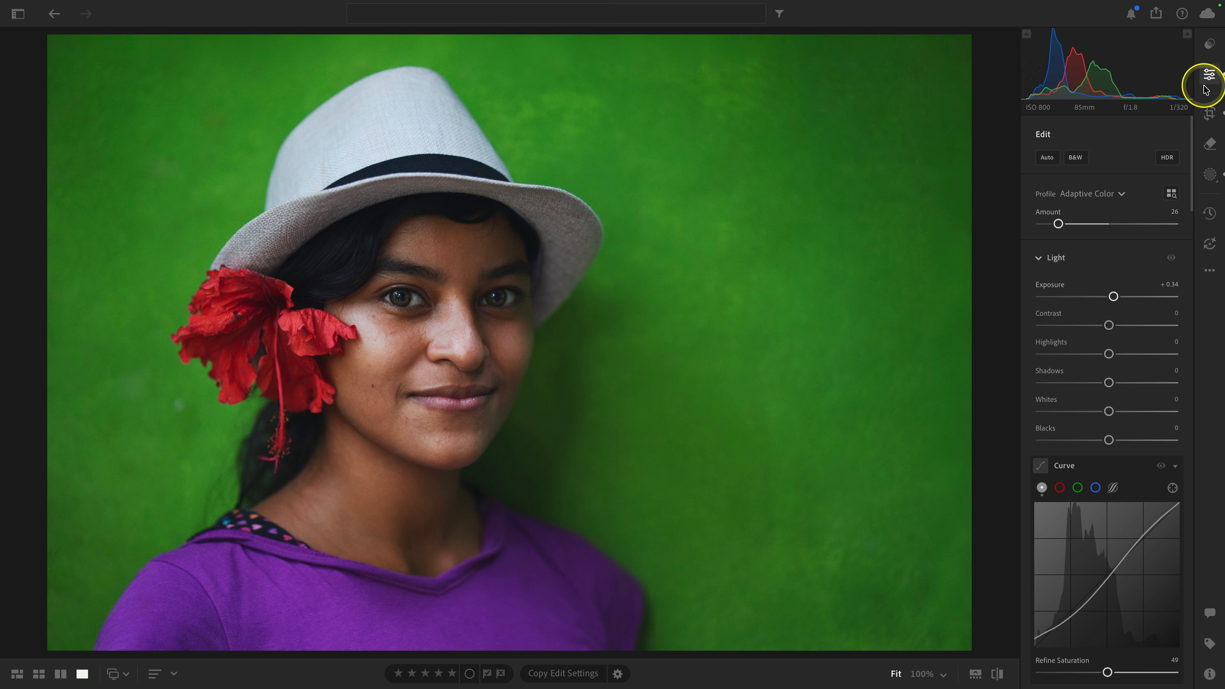
left_click(1211, 218)
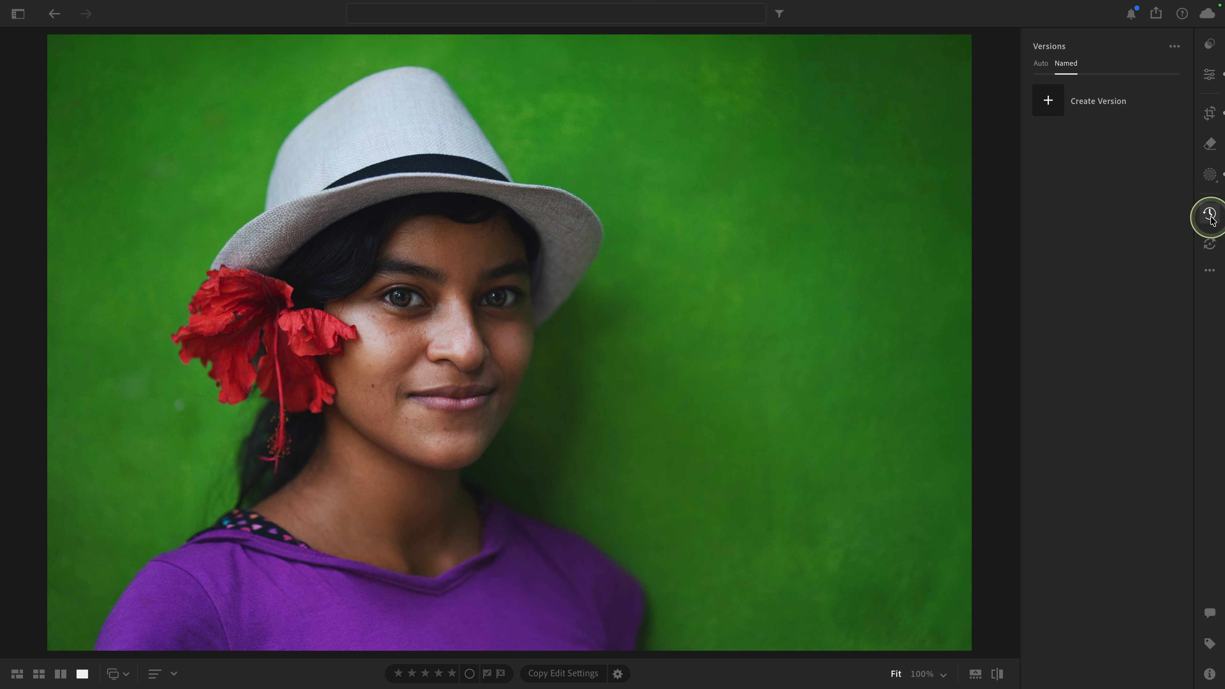
left_click(1172, 158)
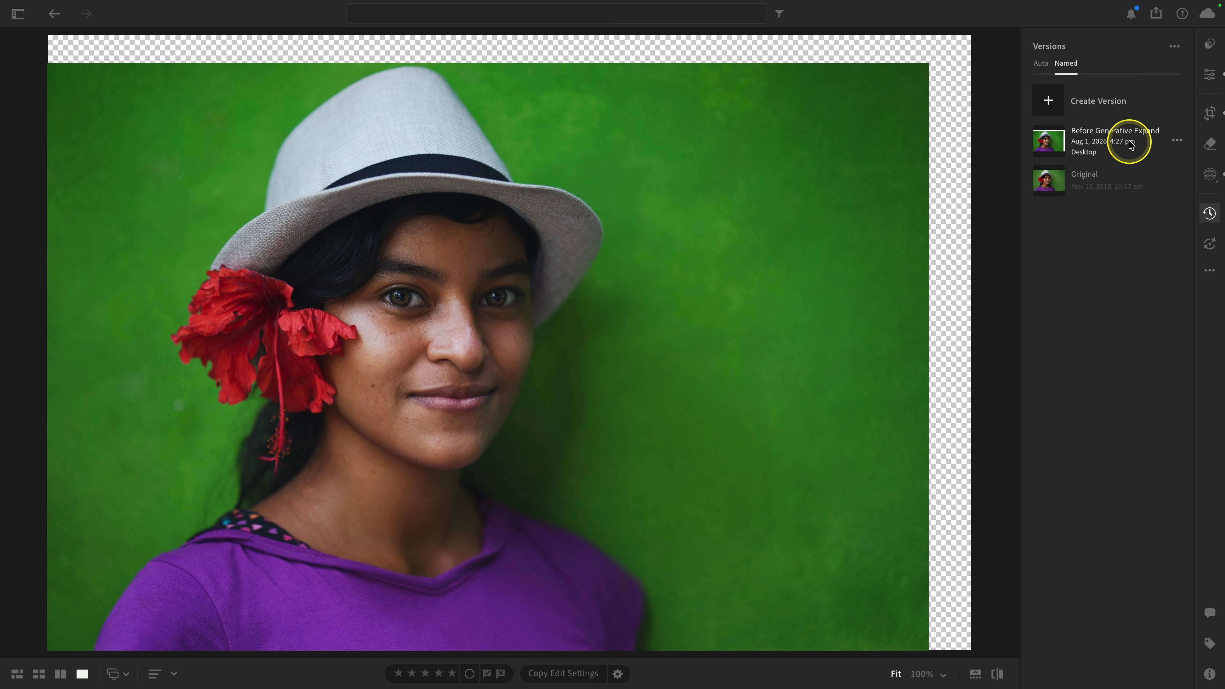
left_click(1105, 140)
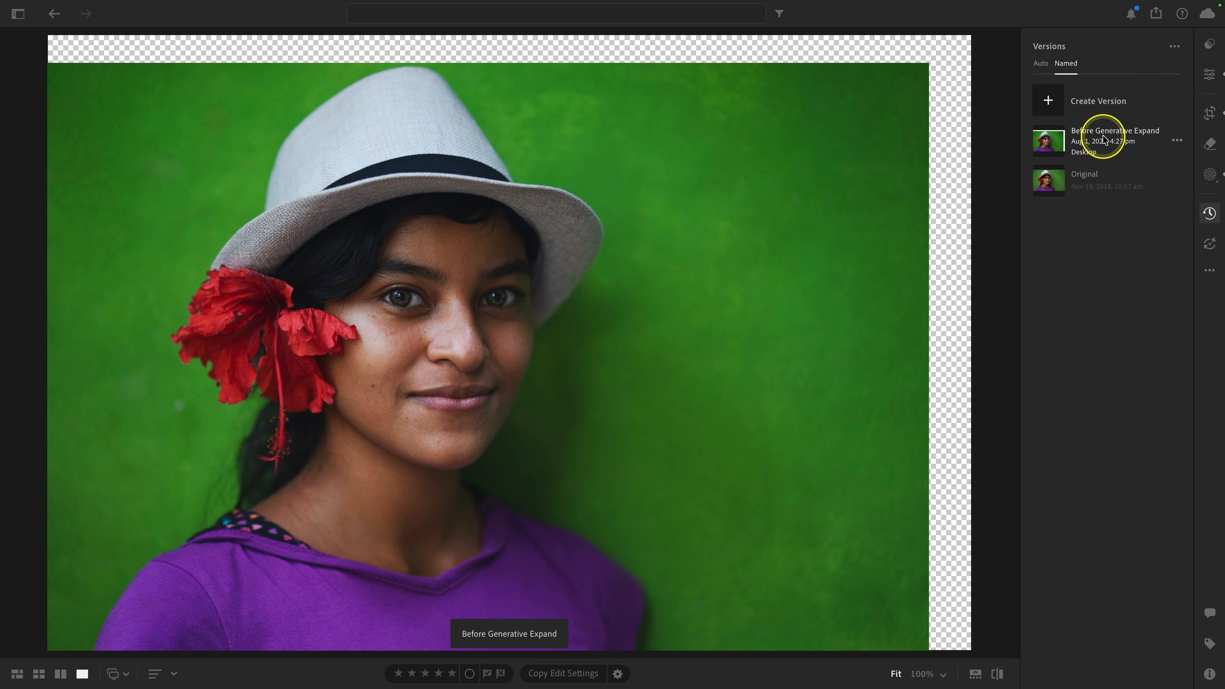
left_click(1104, 140)
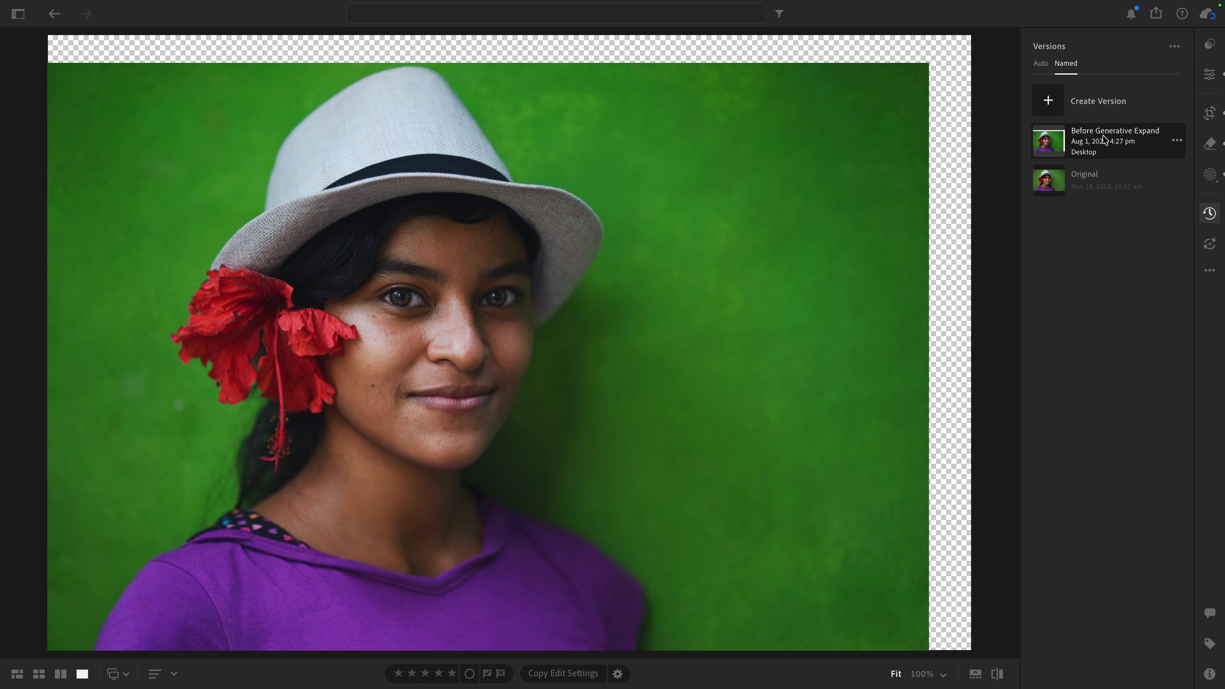
Step: Inspect the generative Remove edits by selecting the two spots on the shirt and the one beside the nose
left_click(1210, 144)
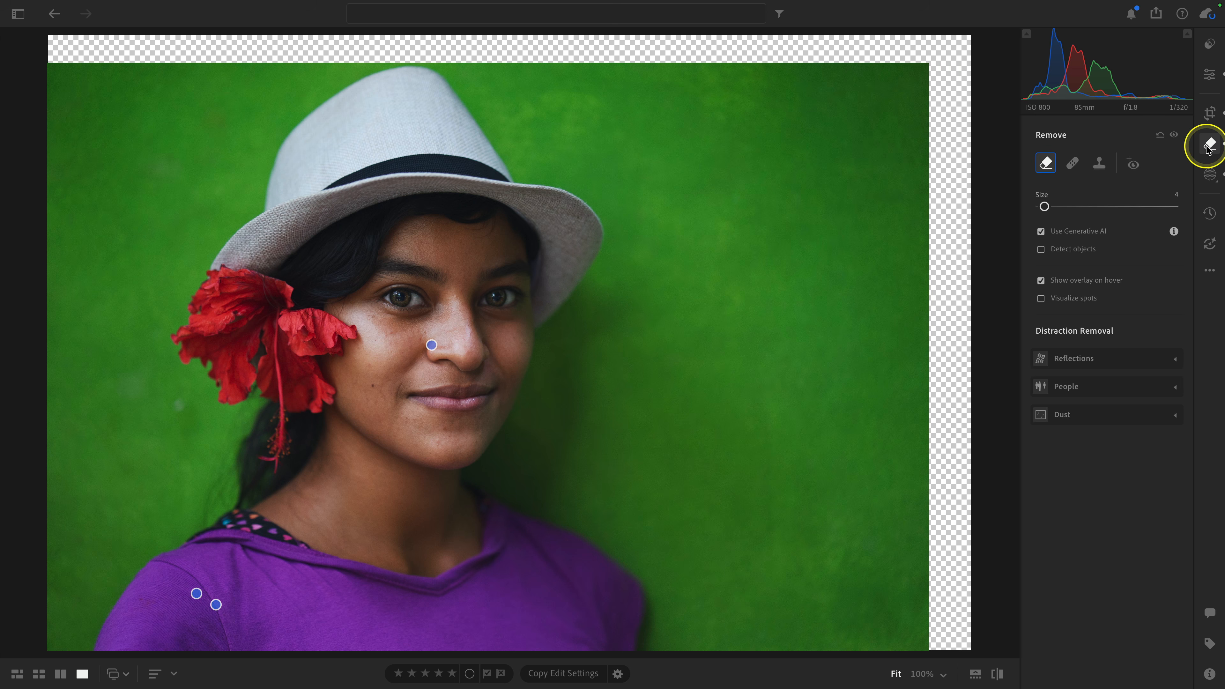
left_click(197, 595)
left_click(215, 605)
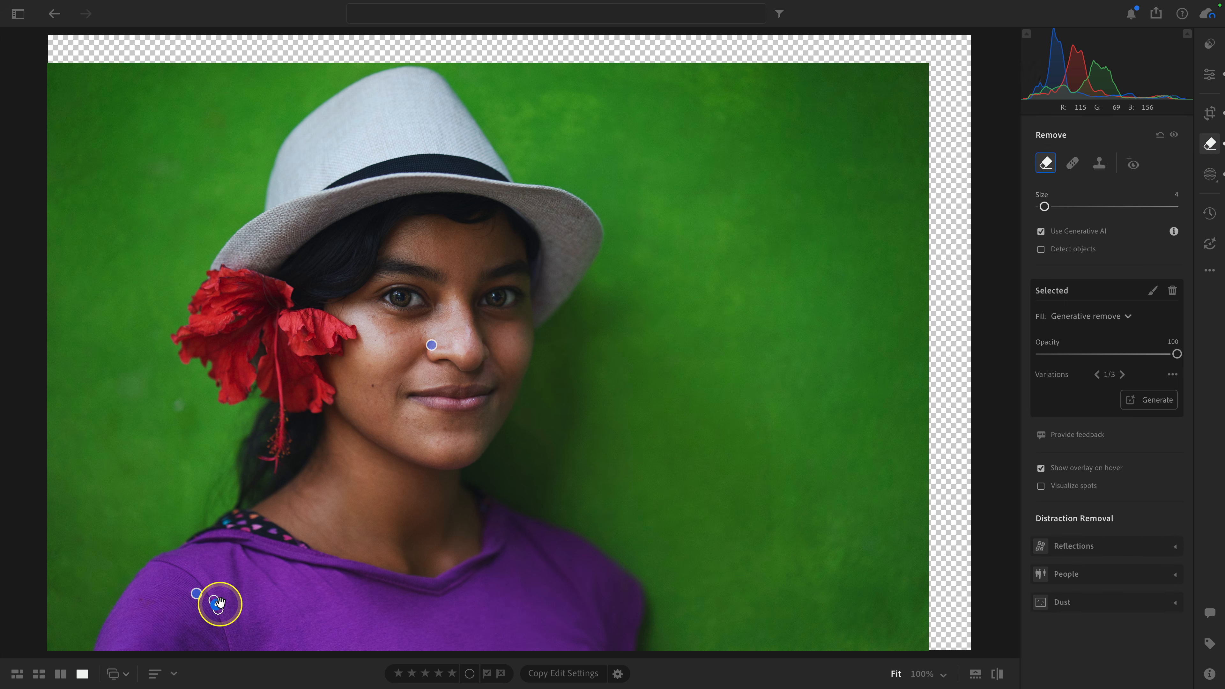
left_click(431, 345)
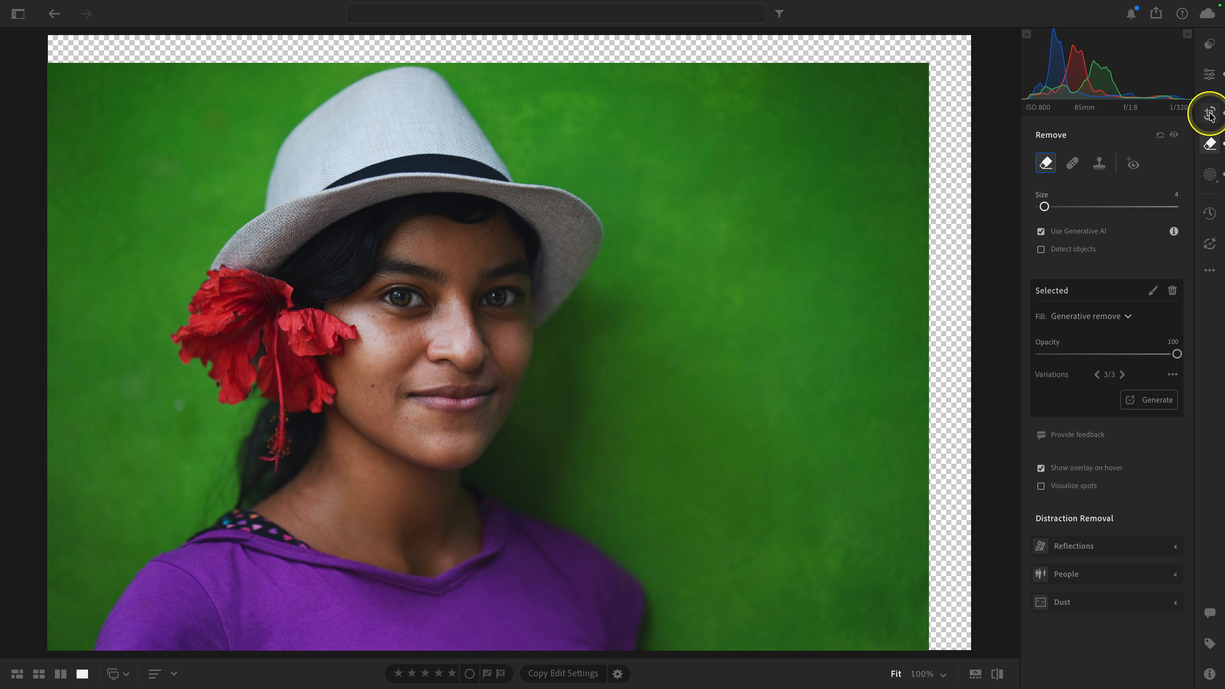
Step: Undo the version restore to bring back the expanded portrait and update all its AI settings again
key("ctrl+z")
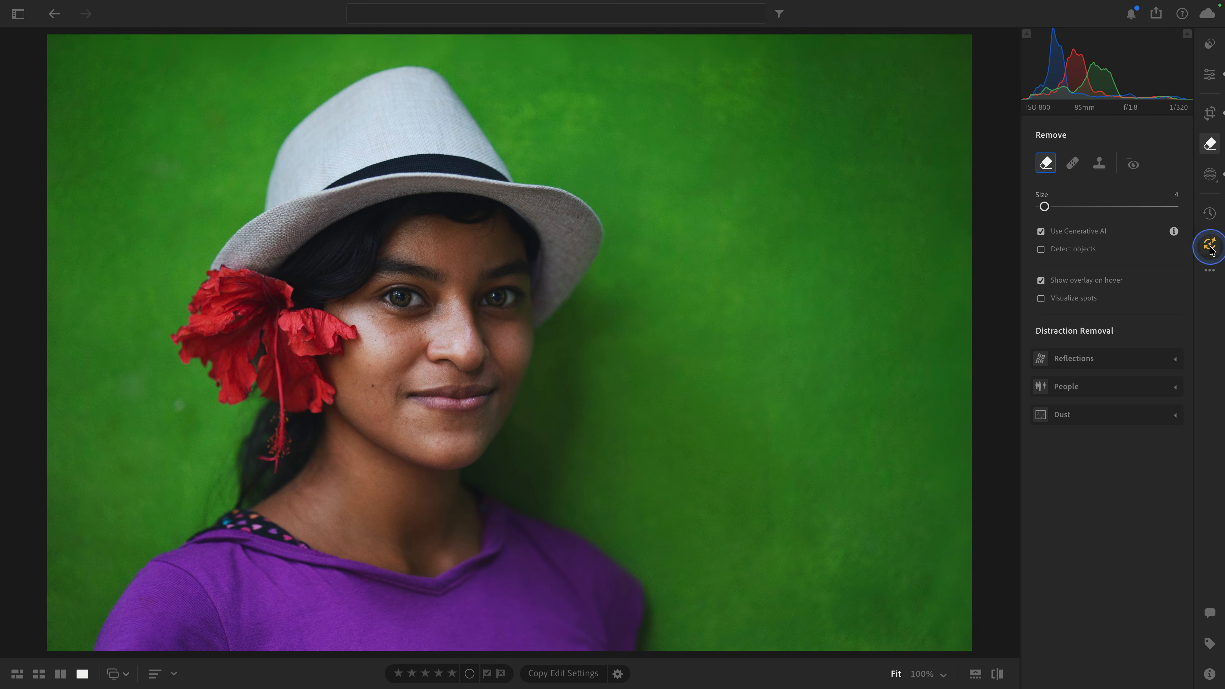
left_click(1218, 256)
left_click(1150, 421)
left_click(1127, 502)
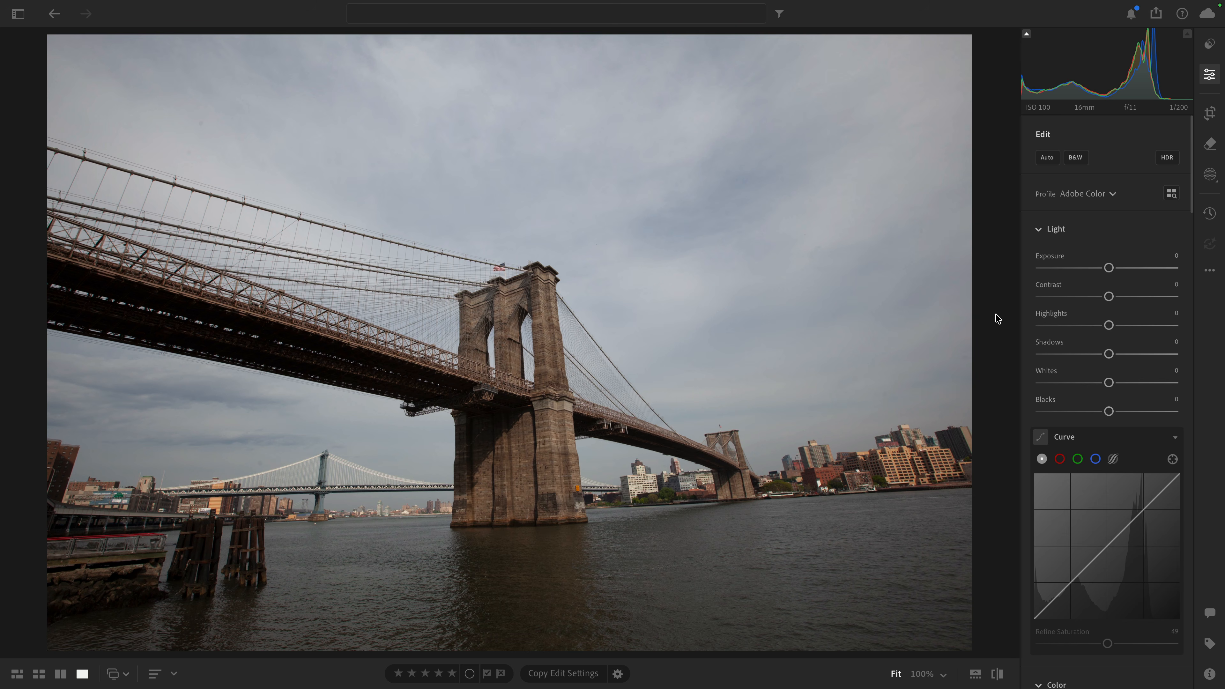
Step: Apply the automatic Upright correction to the bridge photo in the Crop and Expand geometry settings
left_click(1209, 113)
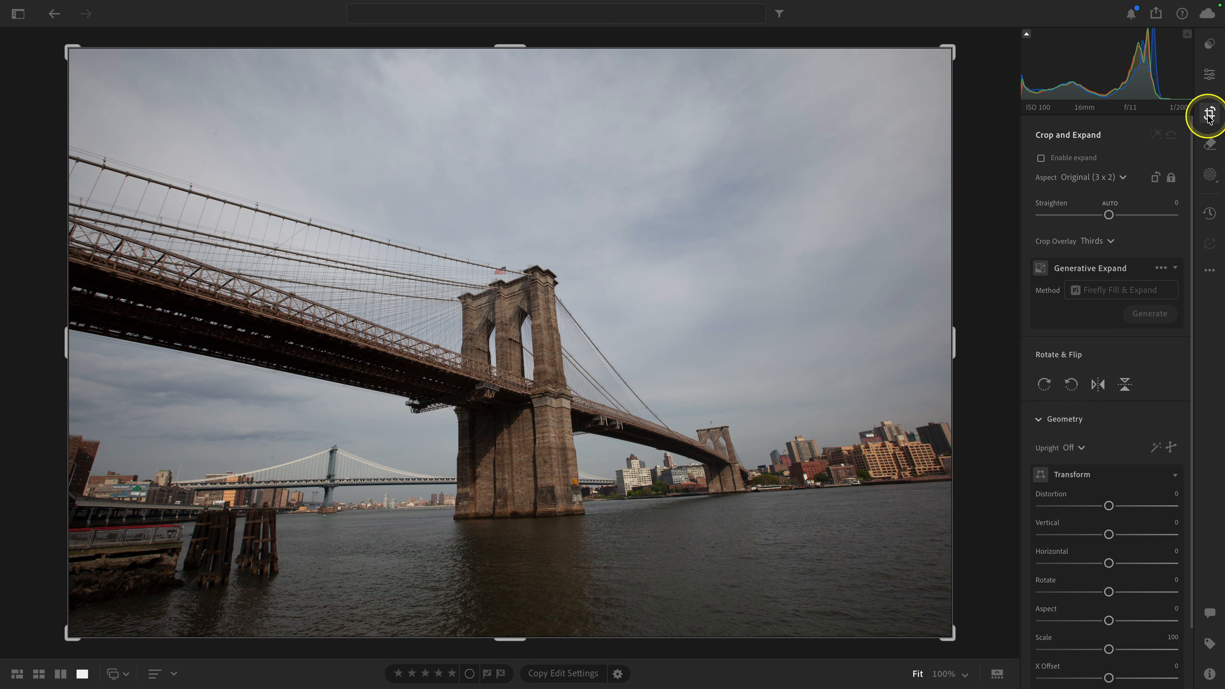
left_click(1156, 450)
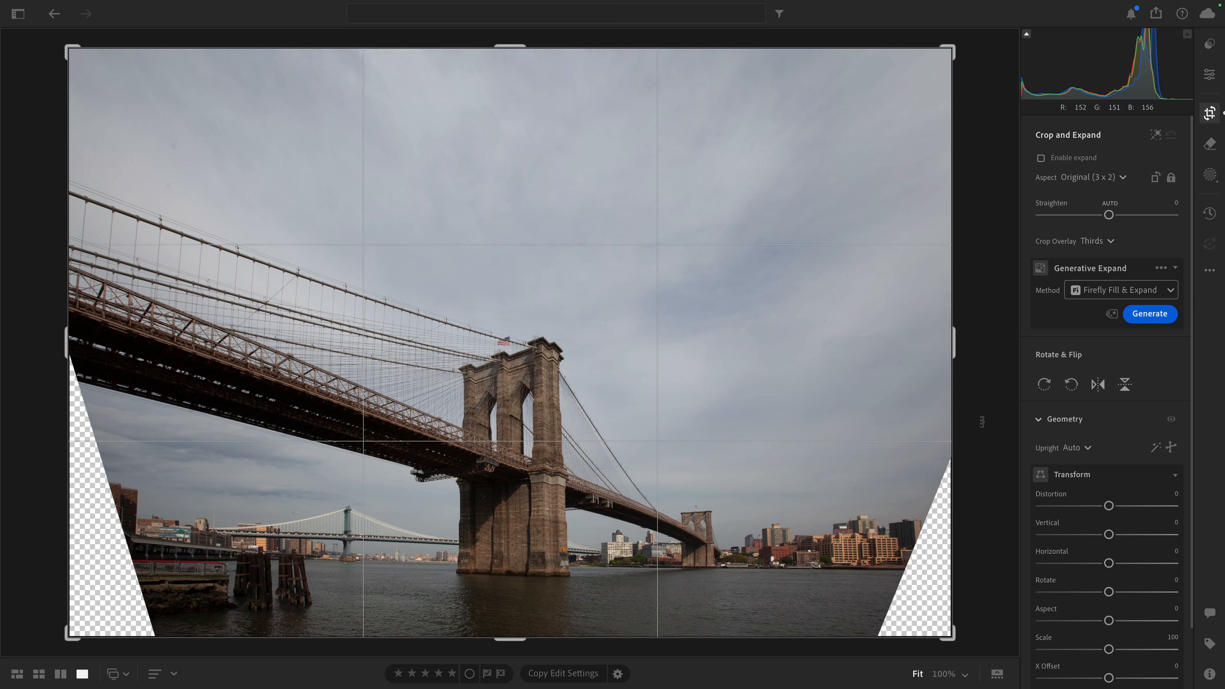
scroll(1094, 439, "down", 2)
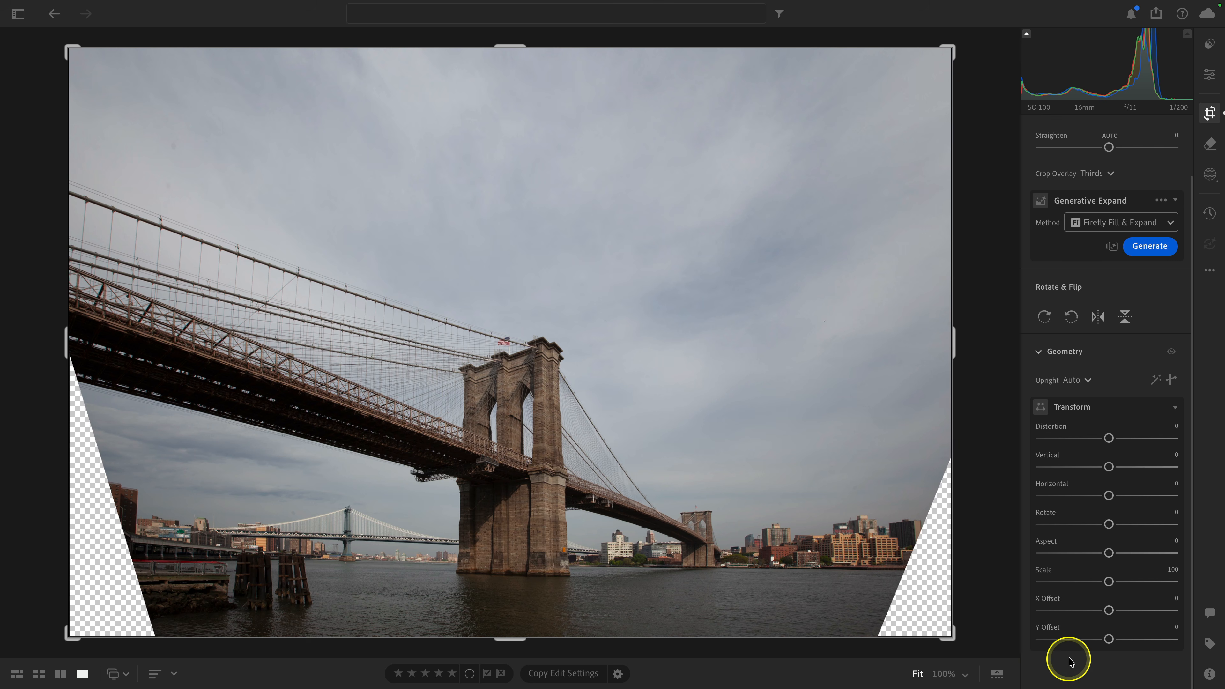
Step: Try automatically cropping the bridge photo to exclude its transparent corners, and restore the full frame
scroll(1071, 661, "up", 2)
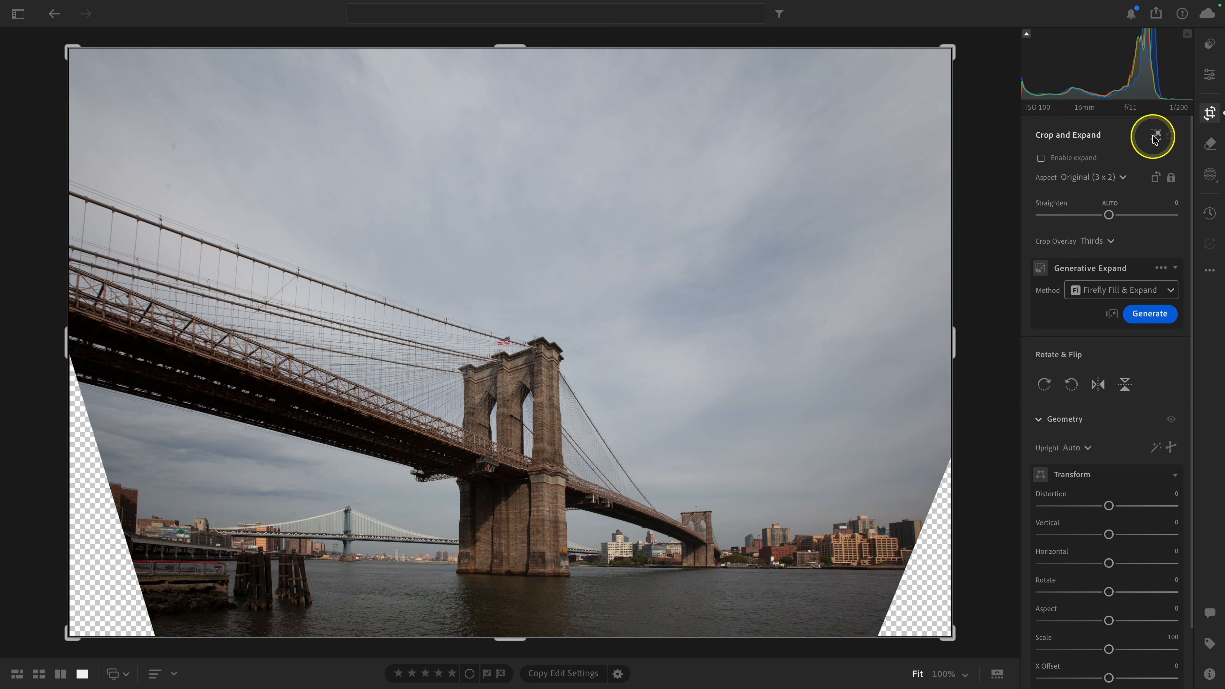
left_click(1156, 137)
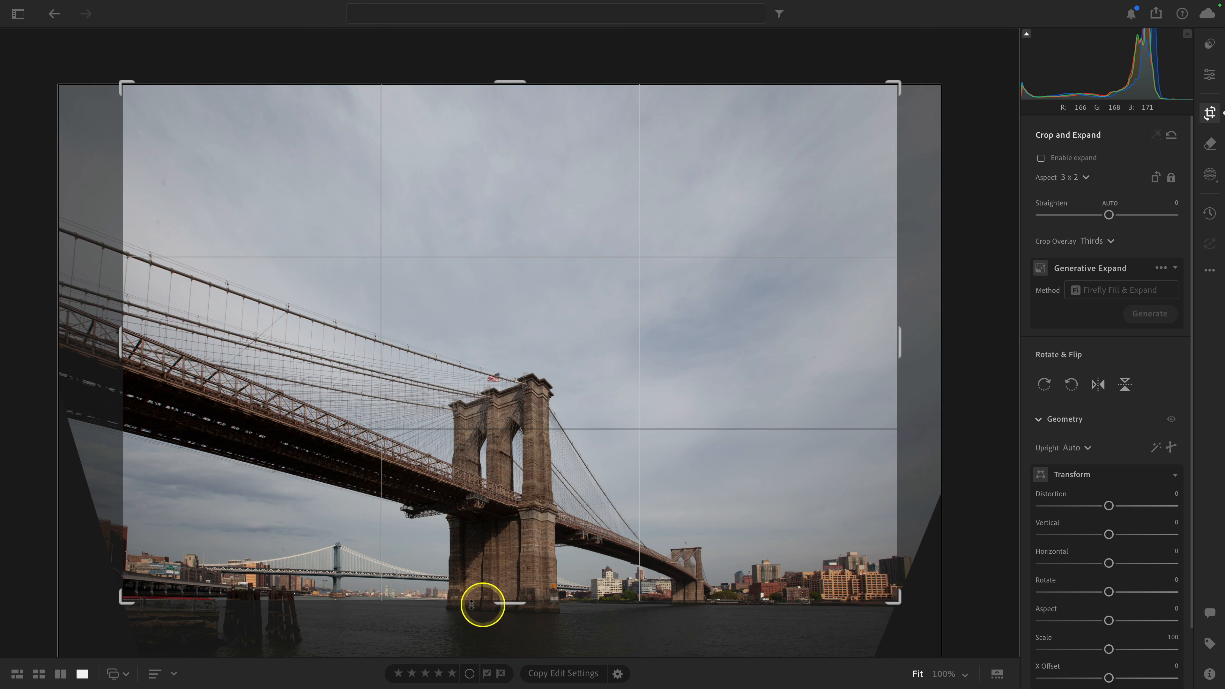
left_click(1124, 445)
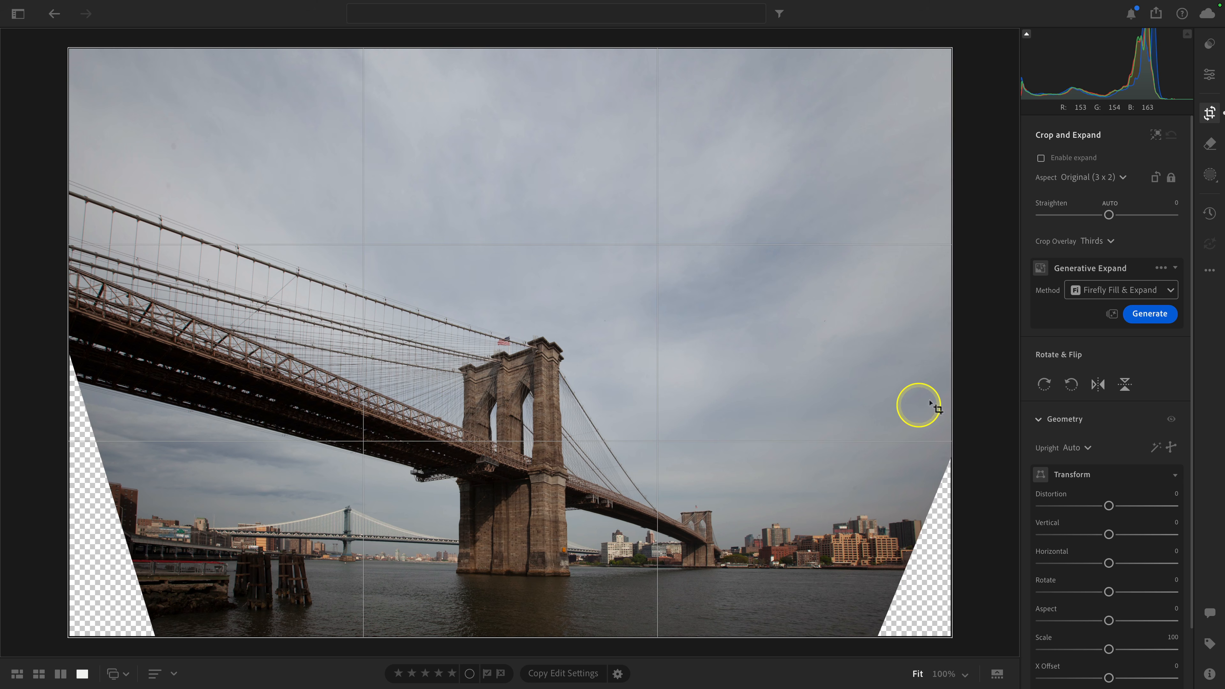
Step: Fill the bridge photo's transparent corners with Generative Expand using Firefly Fill & Expand and keep the third variation
left_click(1153, 315)
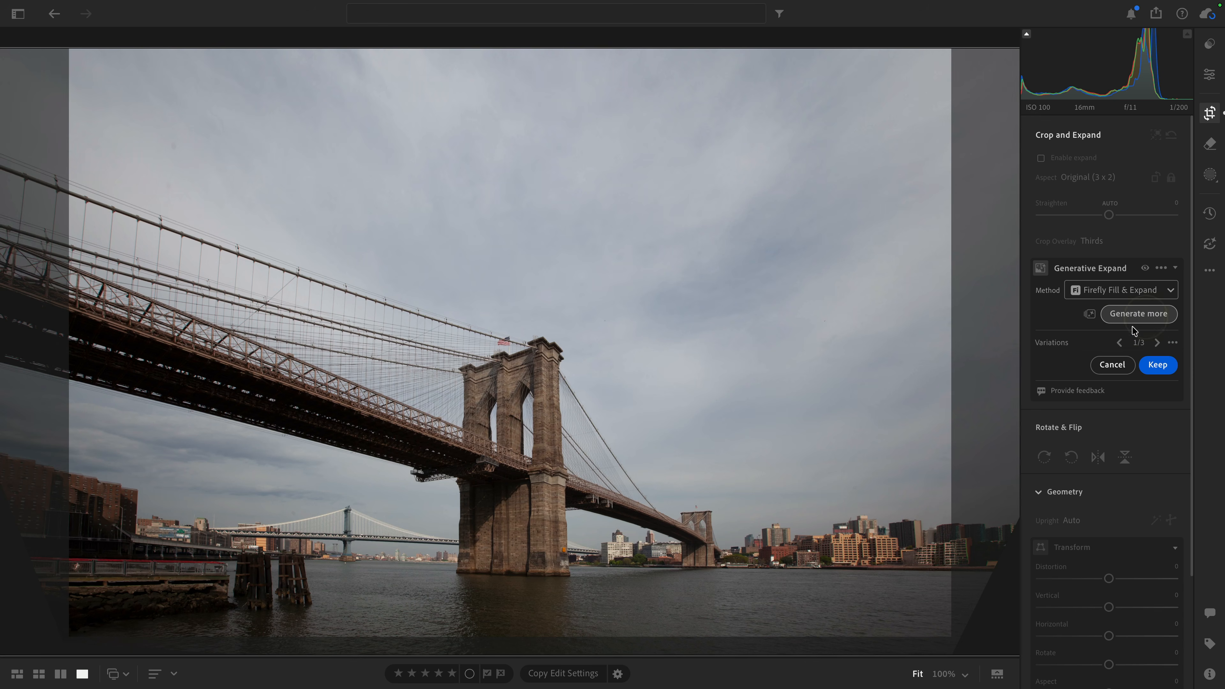
left_click(1157, 343)
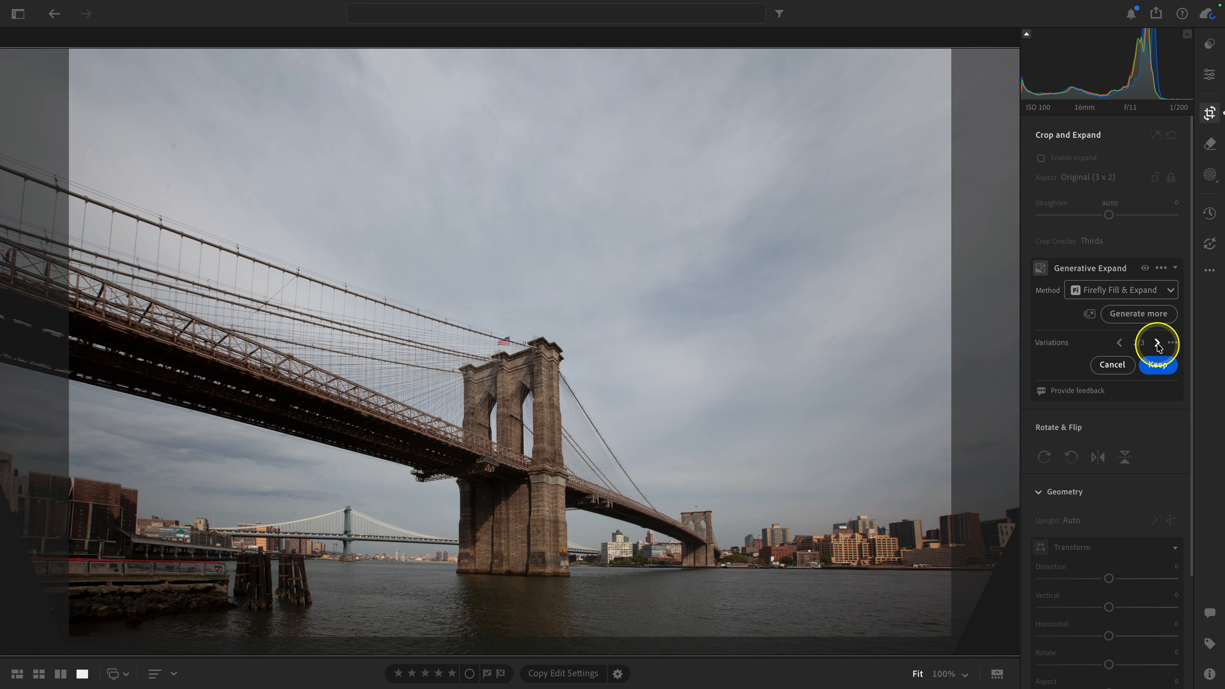
left_click(1157, 344)
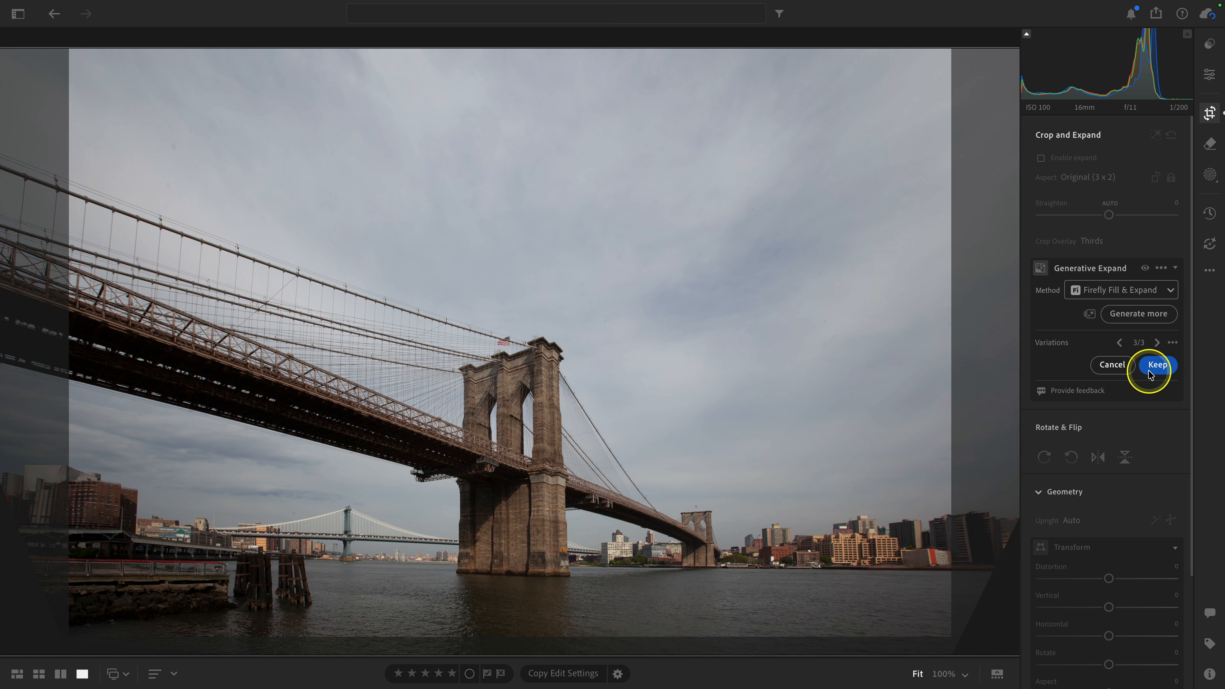
left_click(1156, 367)
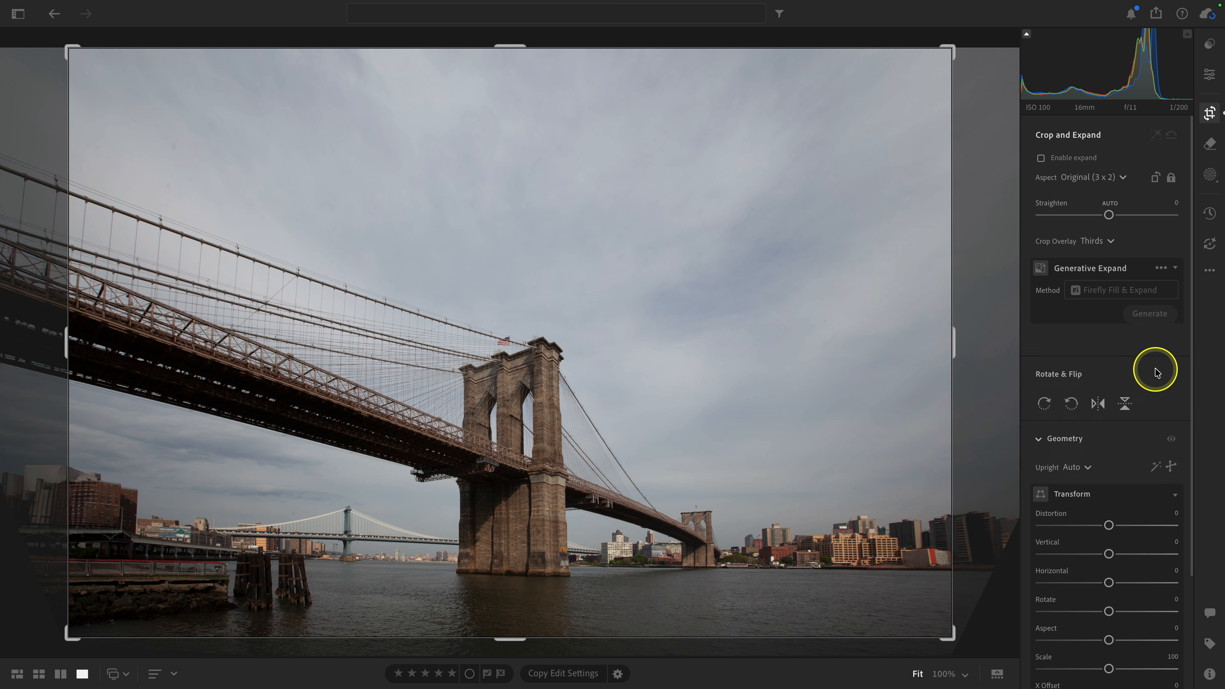
Step: Compare the expanded bridge photo with its original in the Edit view
left_click(1207, 80)
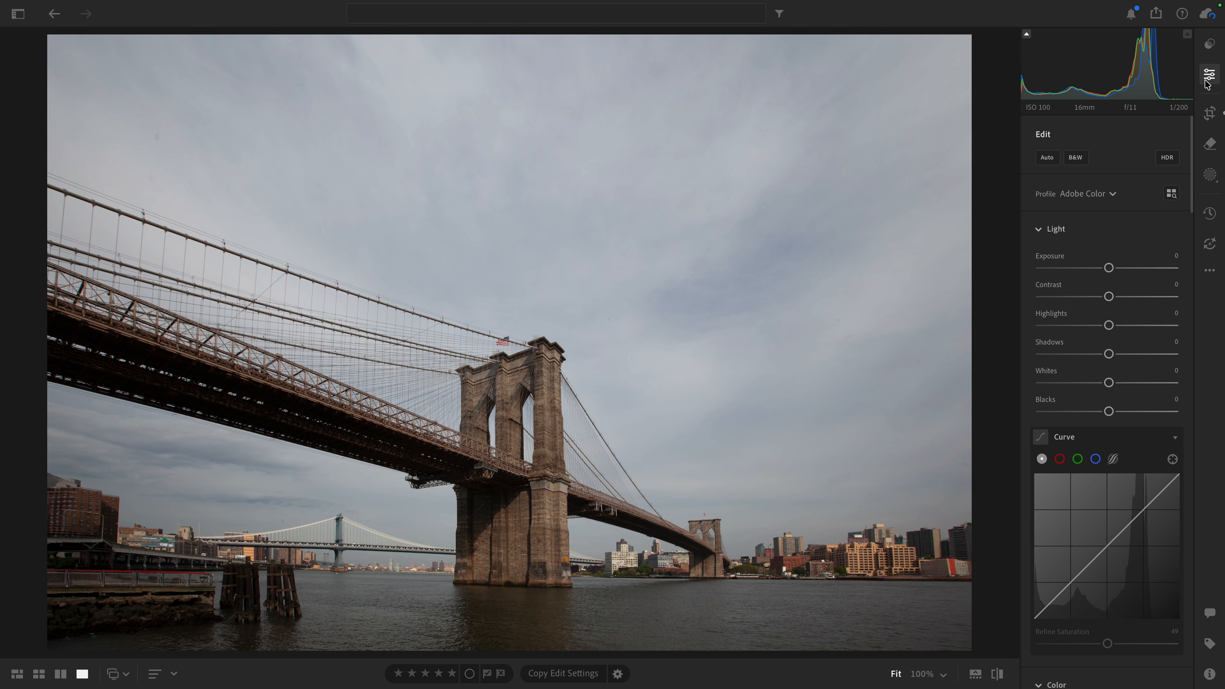
key("backslash")
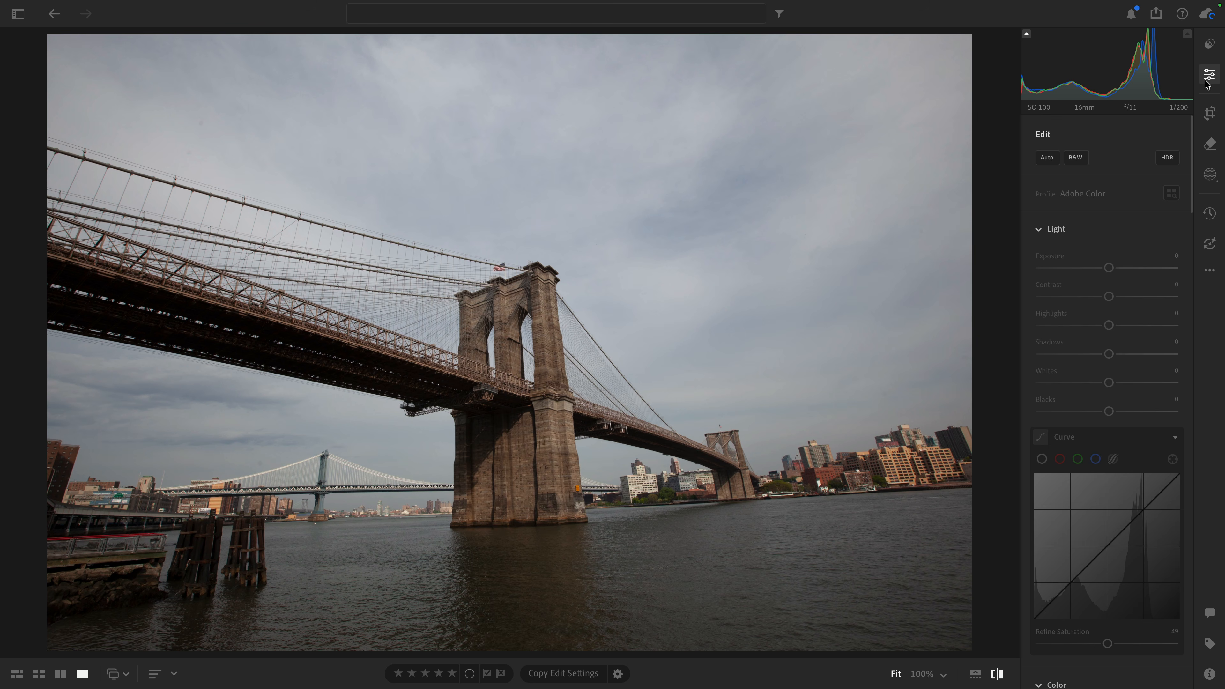
key("backslash")
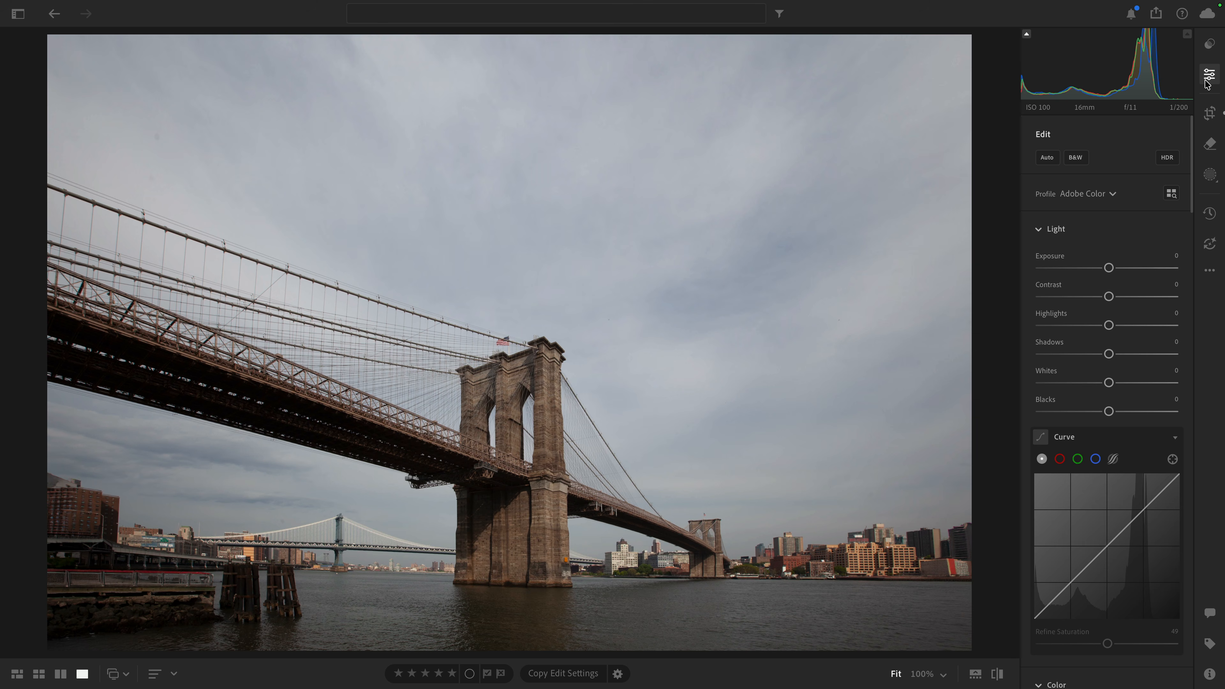
Step: Expand the stacked garden photos in the grid and look through the frames, starting from the first one
key("g")
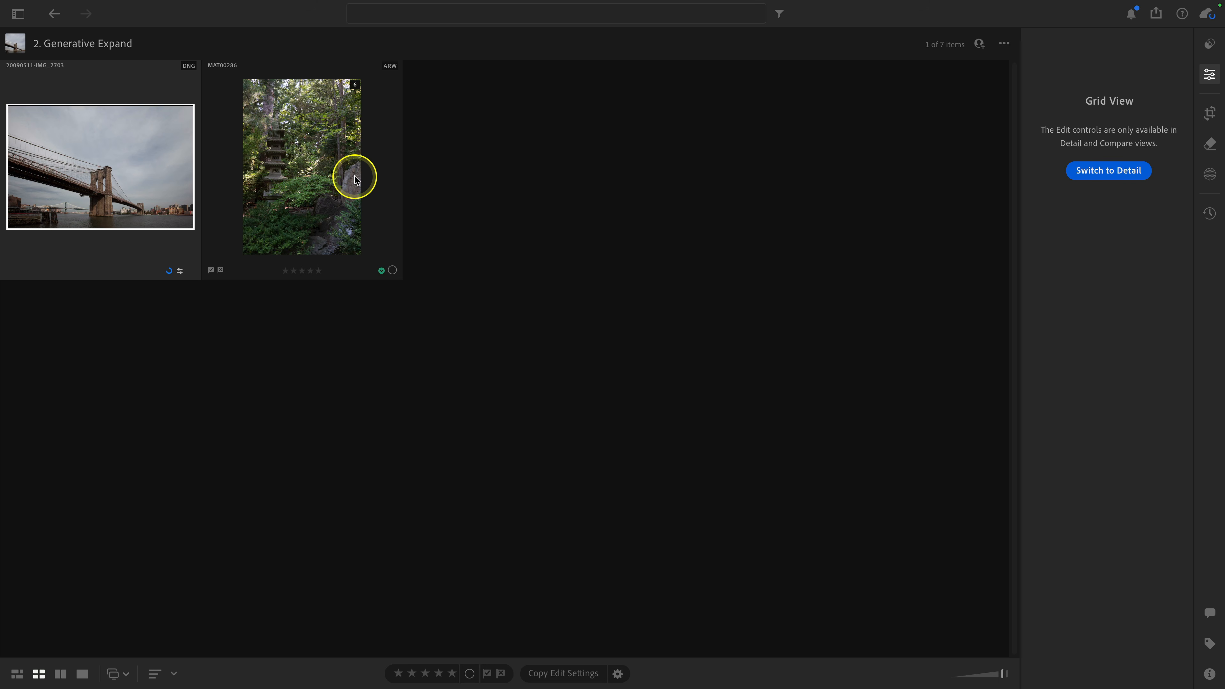
left_click(354, 85)
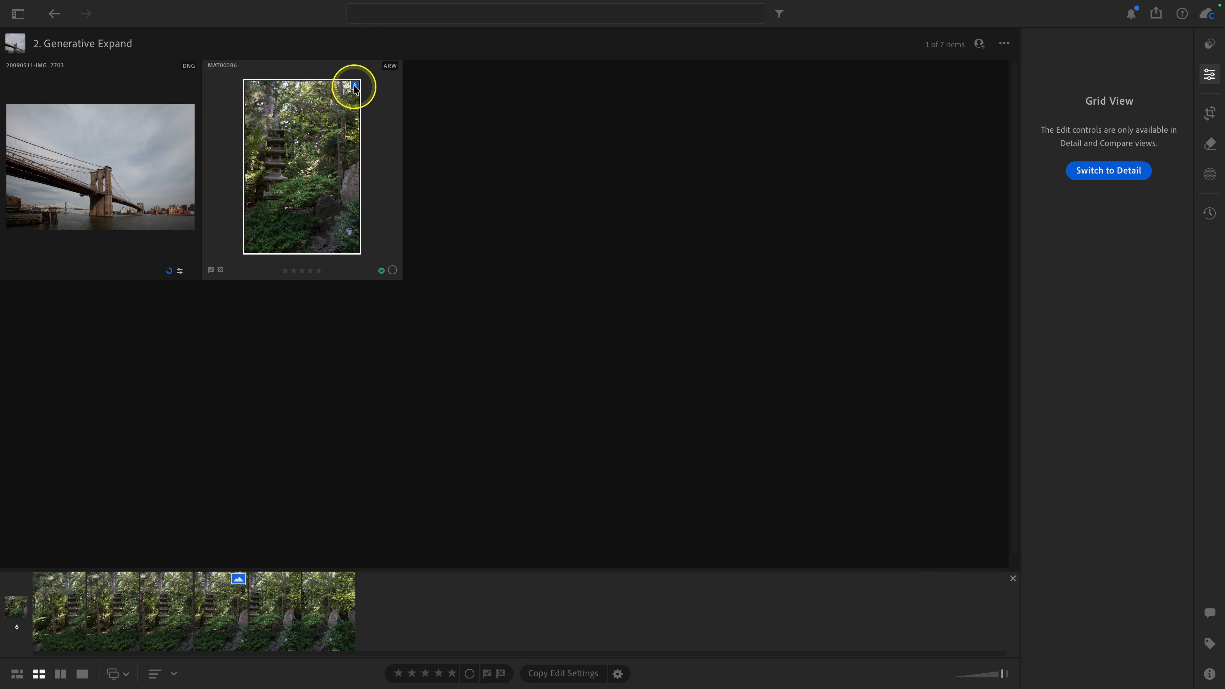
double_click(43, 647)
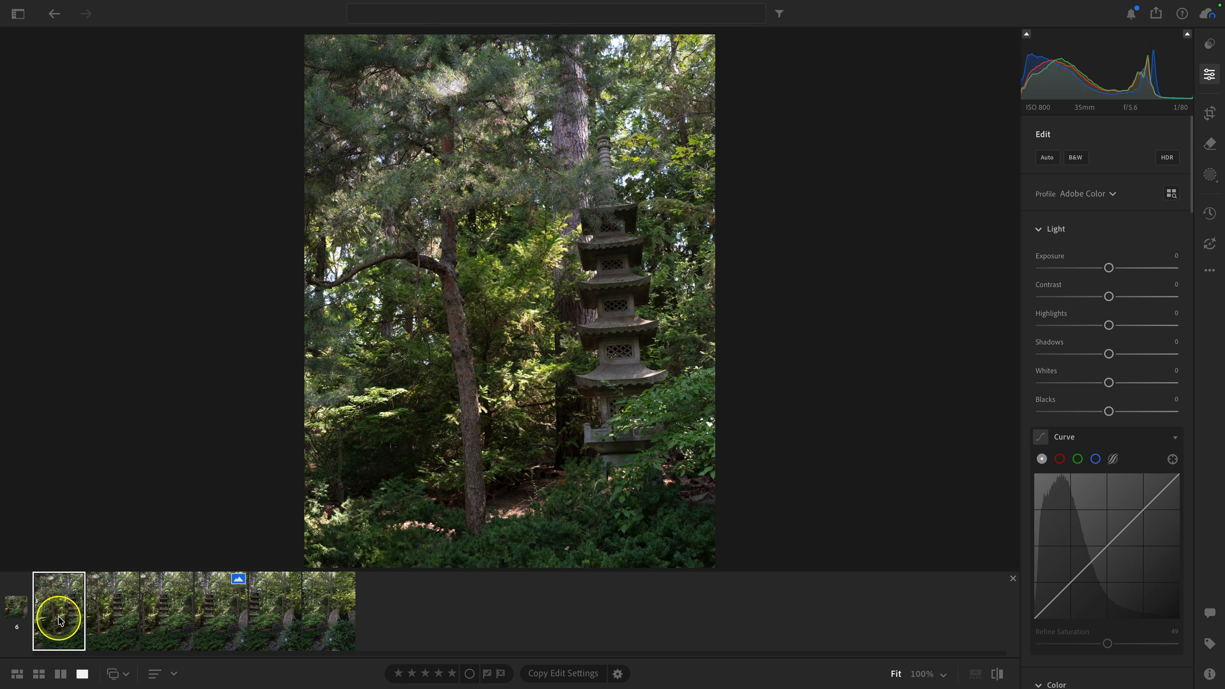
key("Right")
key("Left")
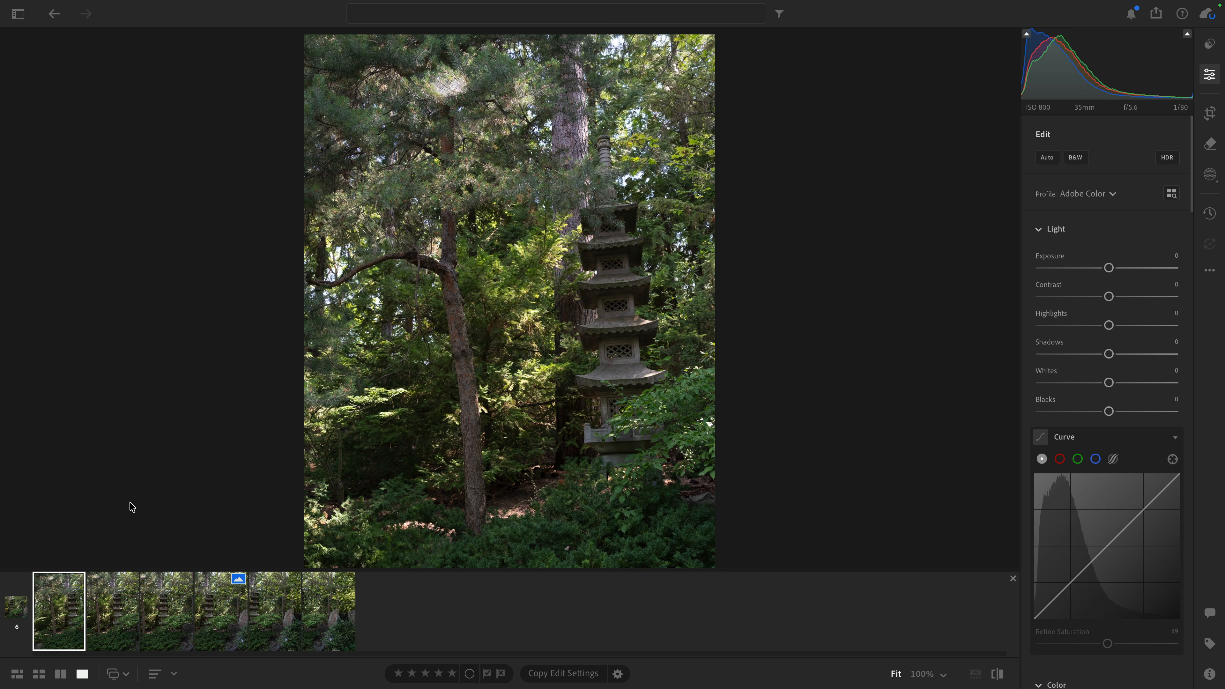
key("Right")
key("Right")
key("Right")
key("Right")
key("Right")
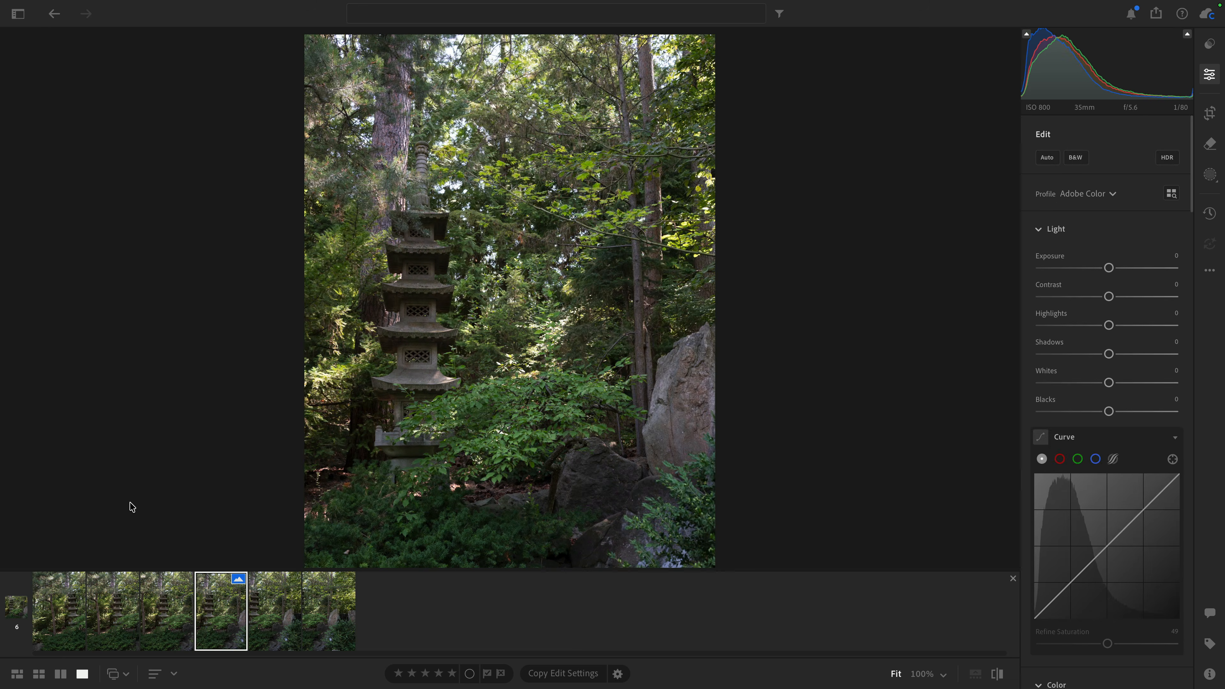
key("Left")
key("Left")
key("Left")
key("Left")
key("Left")
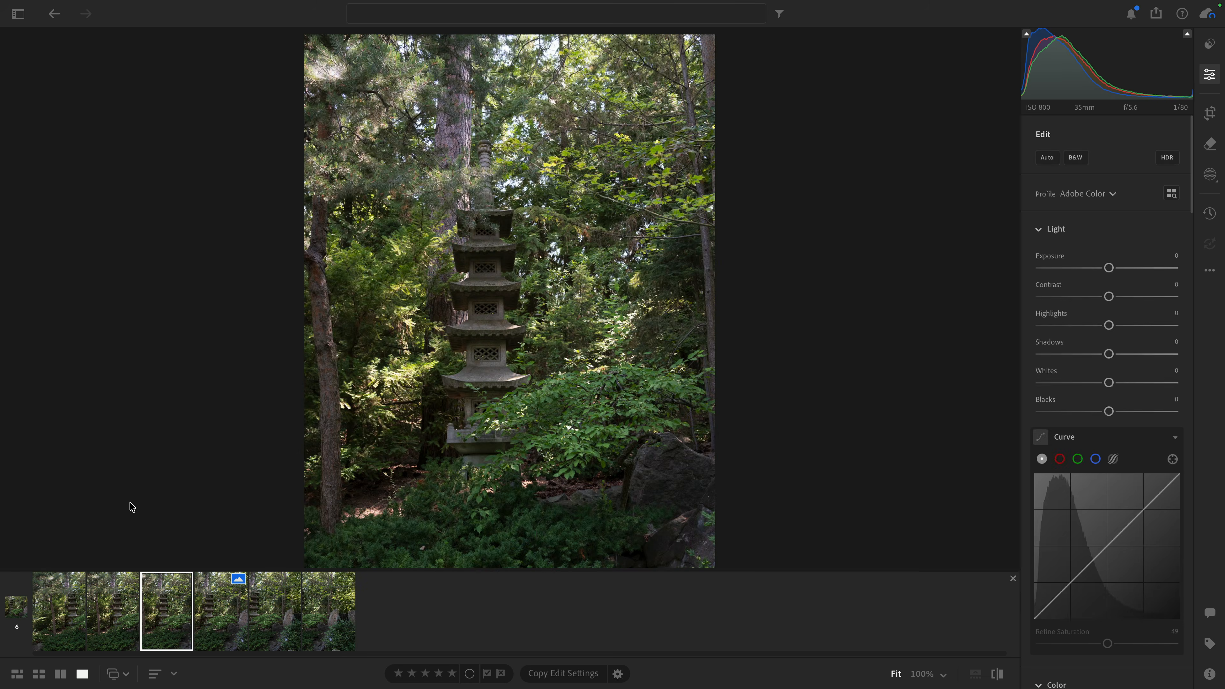
key("Right")
key("Right")
key("Right")
key("Right")
key("Right")
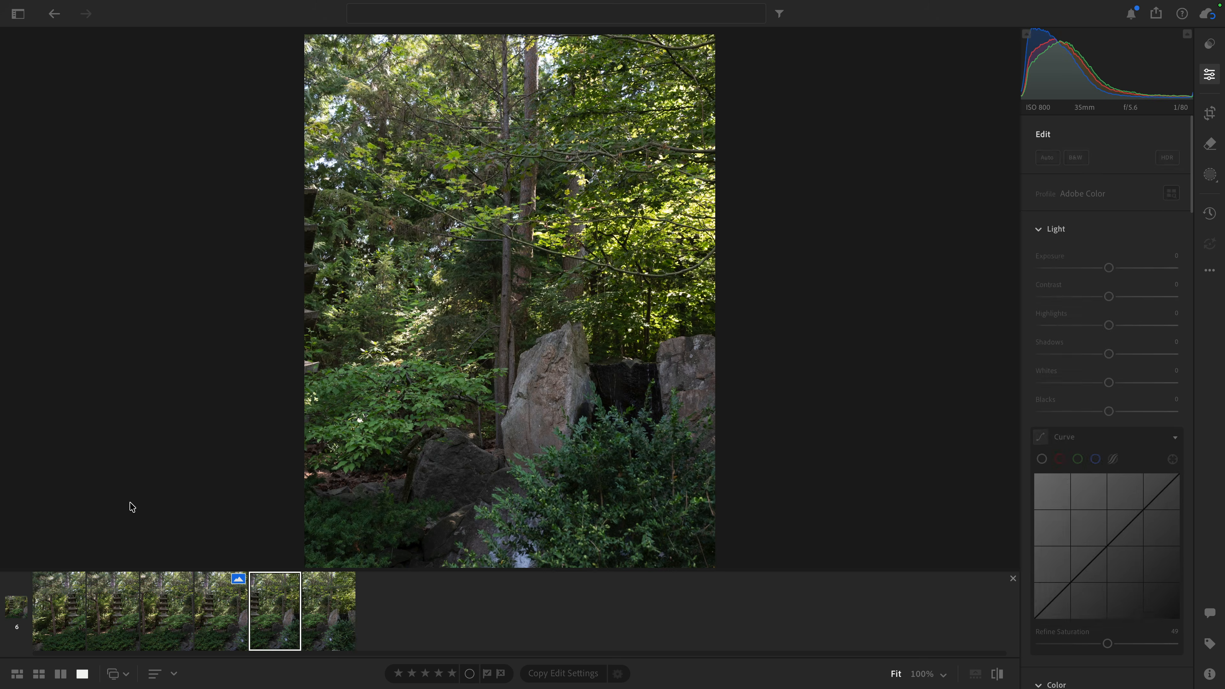
key("Left")
key("Left")
key("Left")
key("Left")
key("Left")
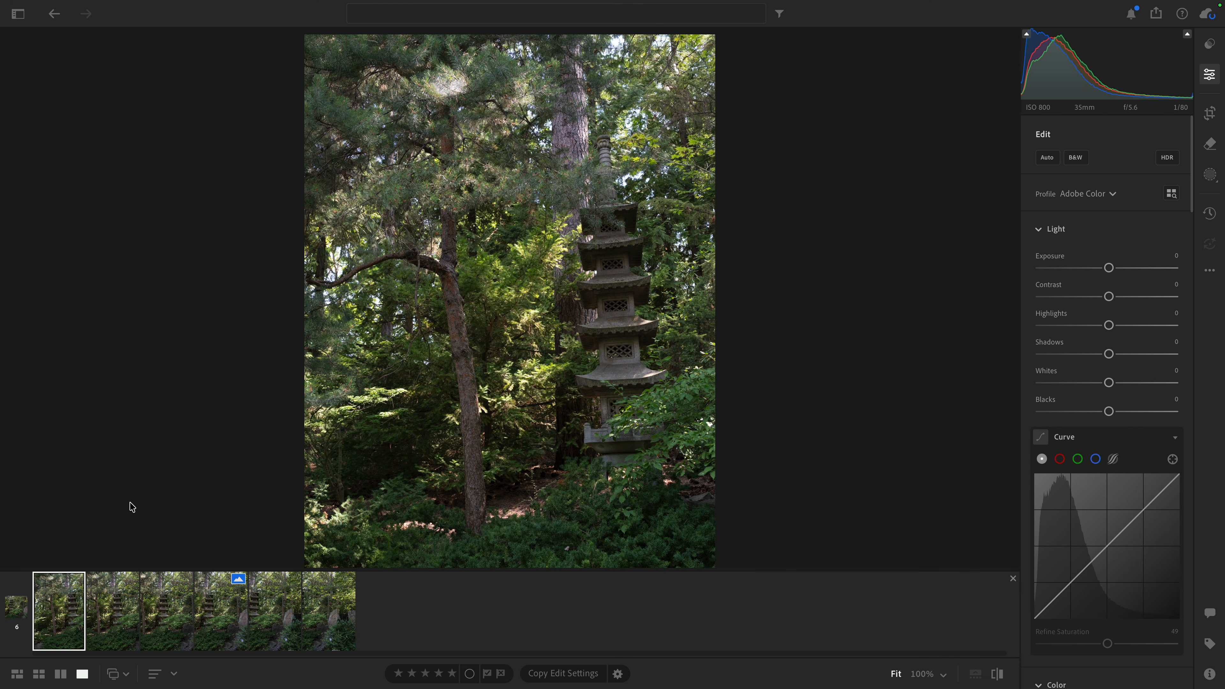
Step: Select all six frames of the garden stack in the grid and open them in Panorama Merge
key("g")
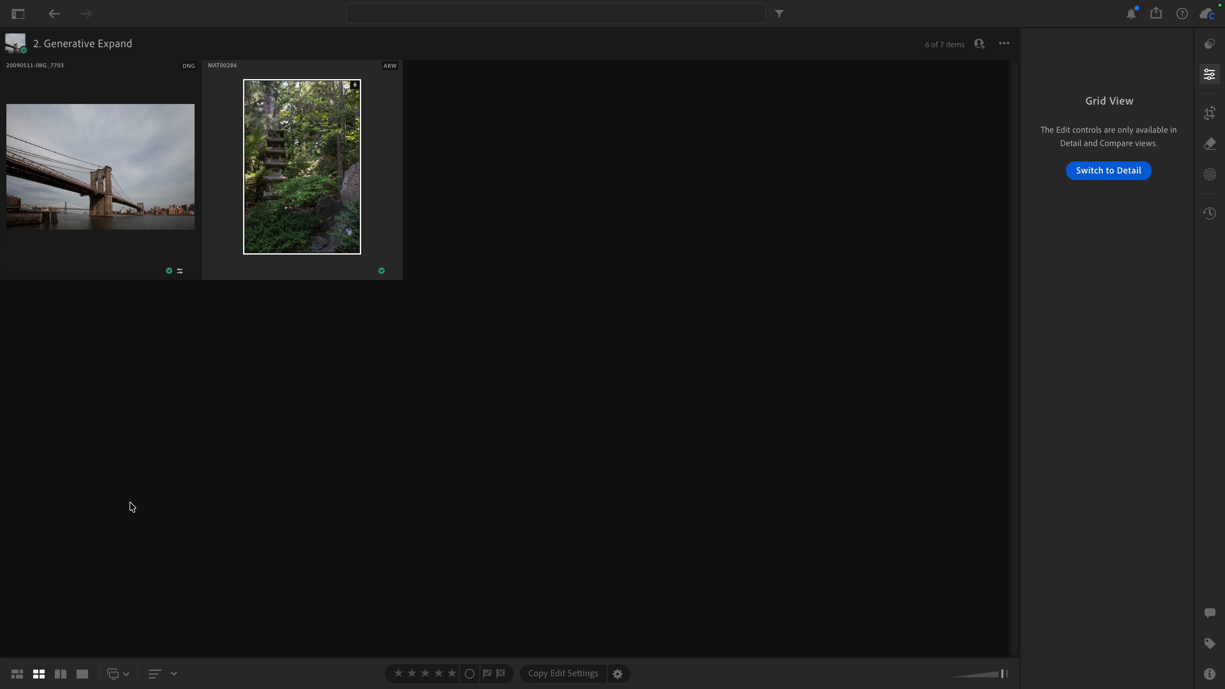
left_click(355, 86)
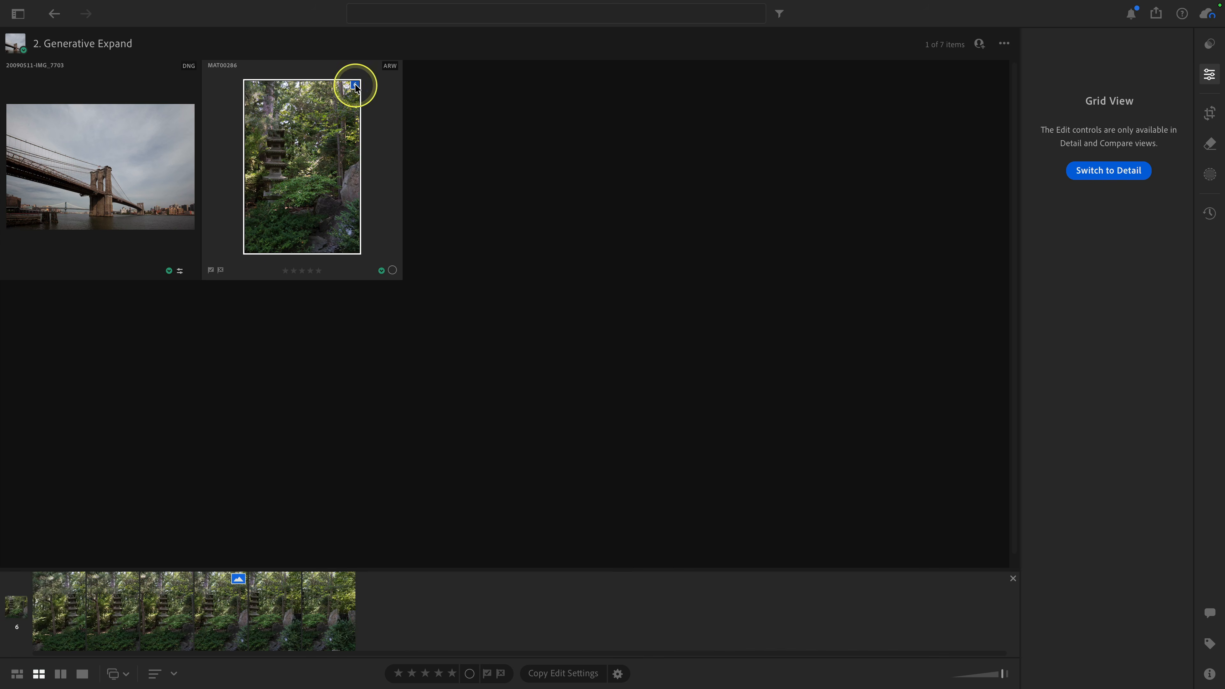
left_click(70, 608)
left_click(324, 622, "shift")
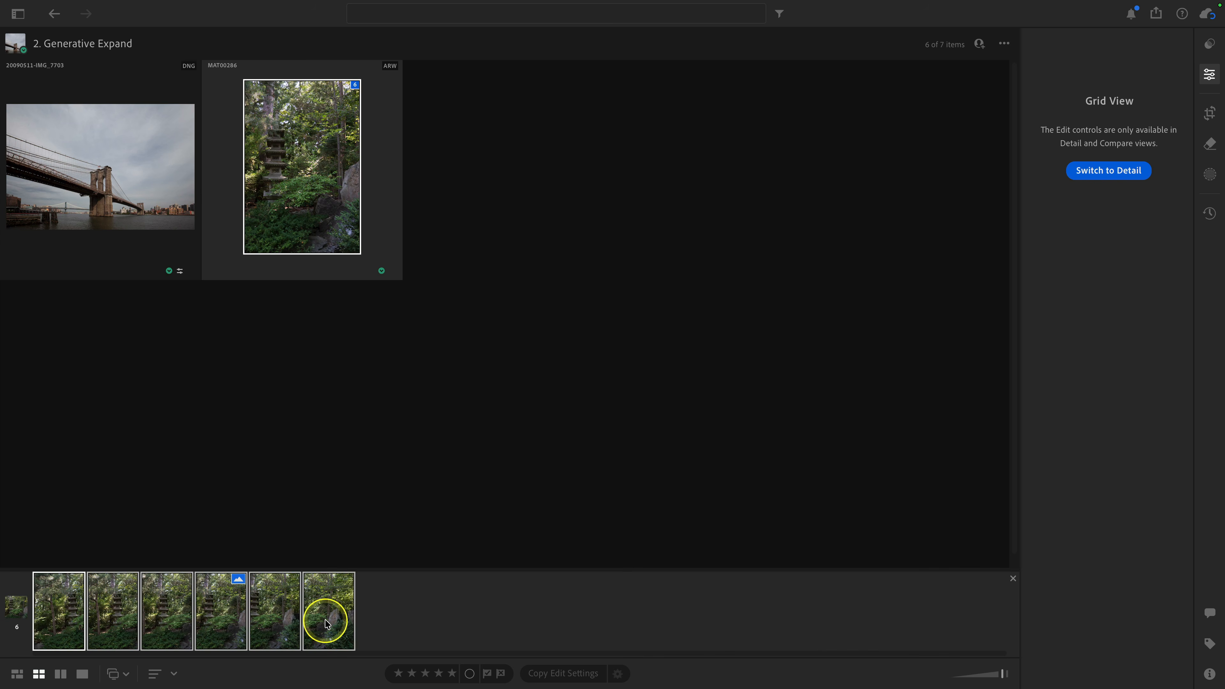
right_click(325, 623)
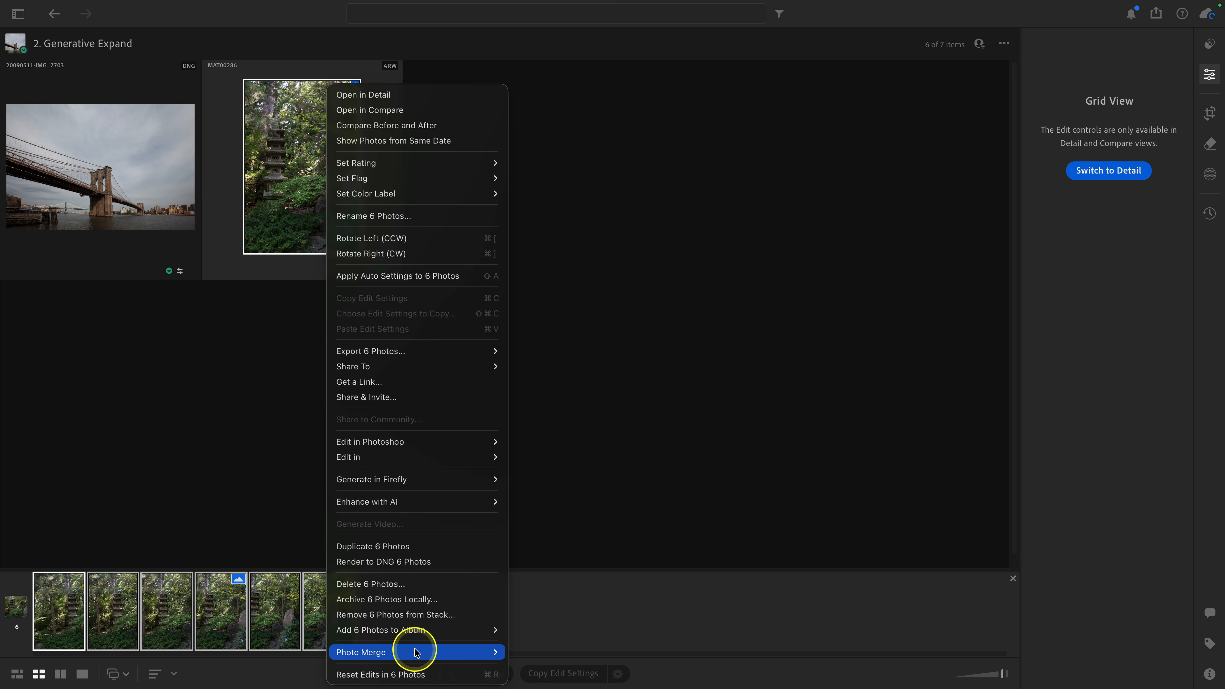
mouse_move(434, 652)
left_click(560, 659)
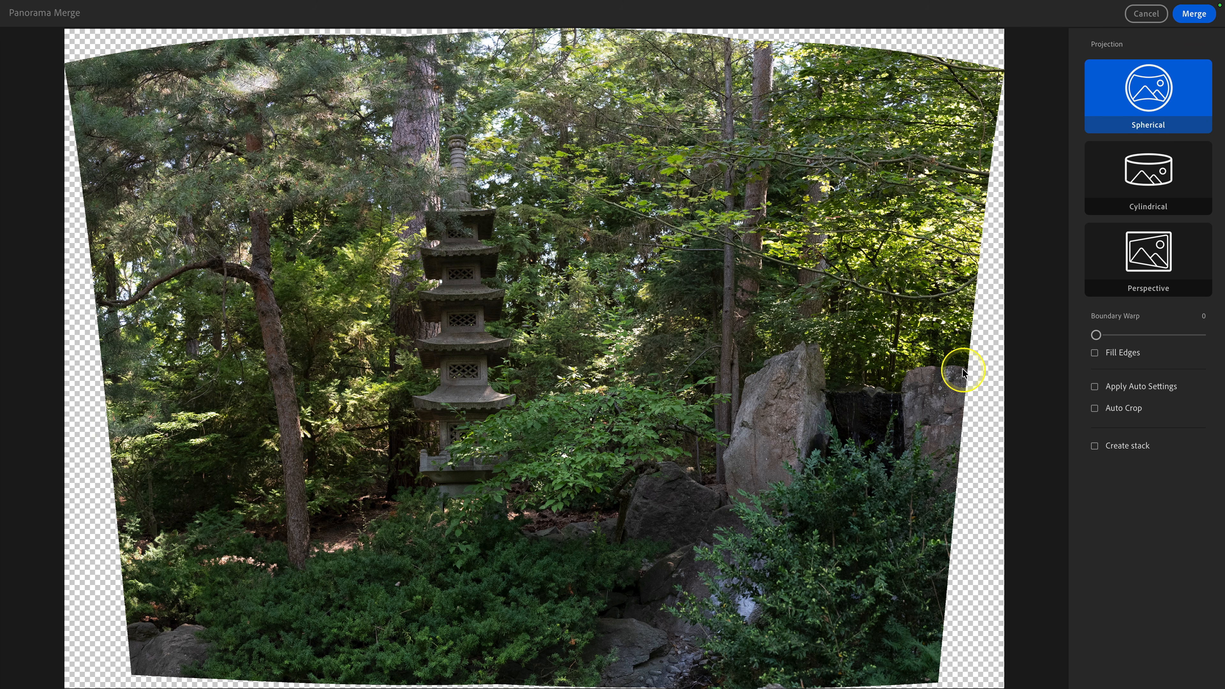
Step: Try the Auto Crop, Boundary Warp and Fill Edges options on the panorama preview, and leave them all off
left_click(1094, 409)
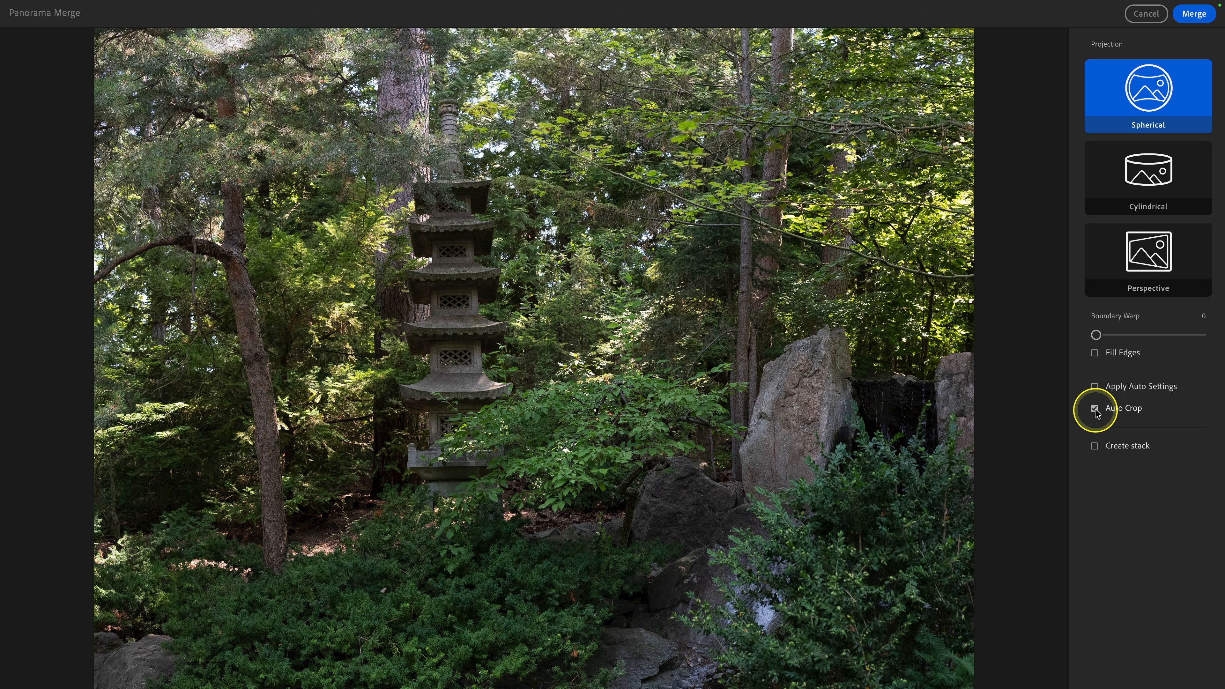
left_click(1094, 408)
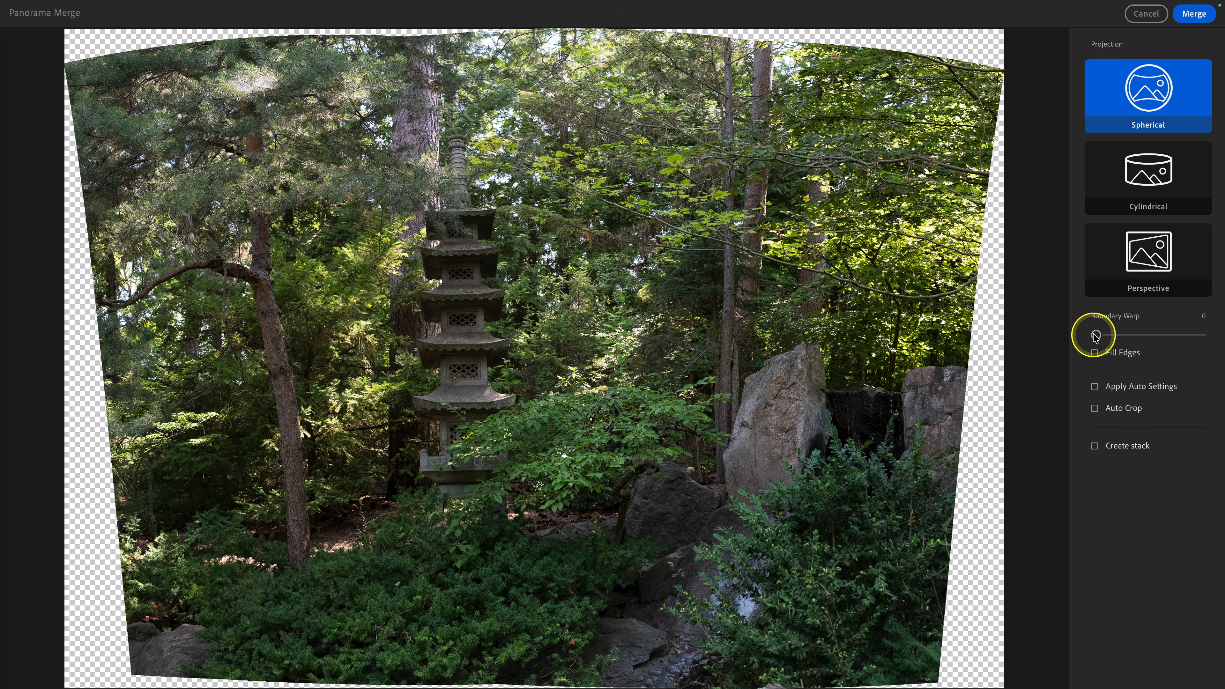
mouse_move(1095, 334)
left_mouse_down()
mouse_move(1188, 338)
mouse_move(1084, 339)
left_mouse_up()
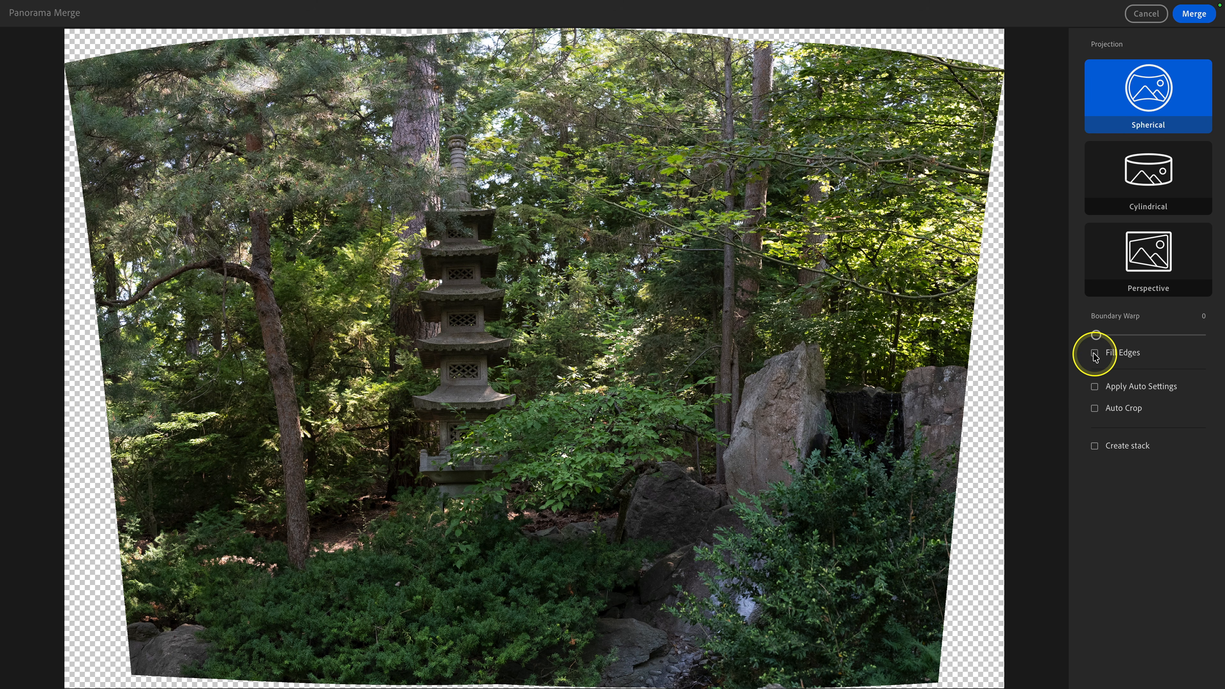
left_click(1095, 353)
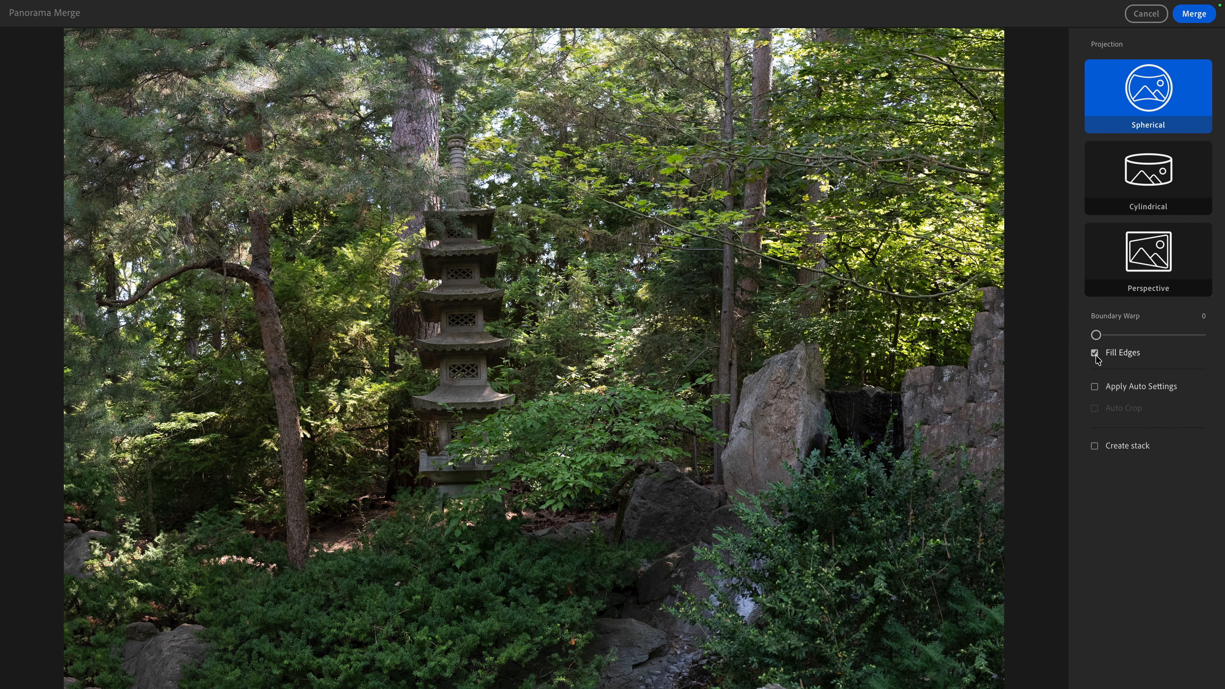
left_click(1095, 354)
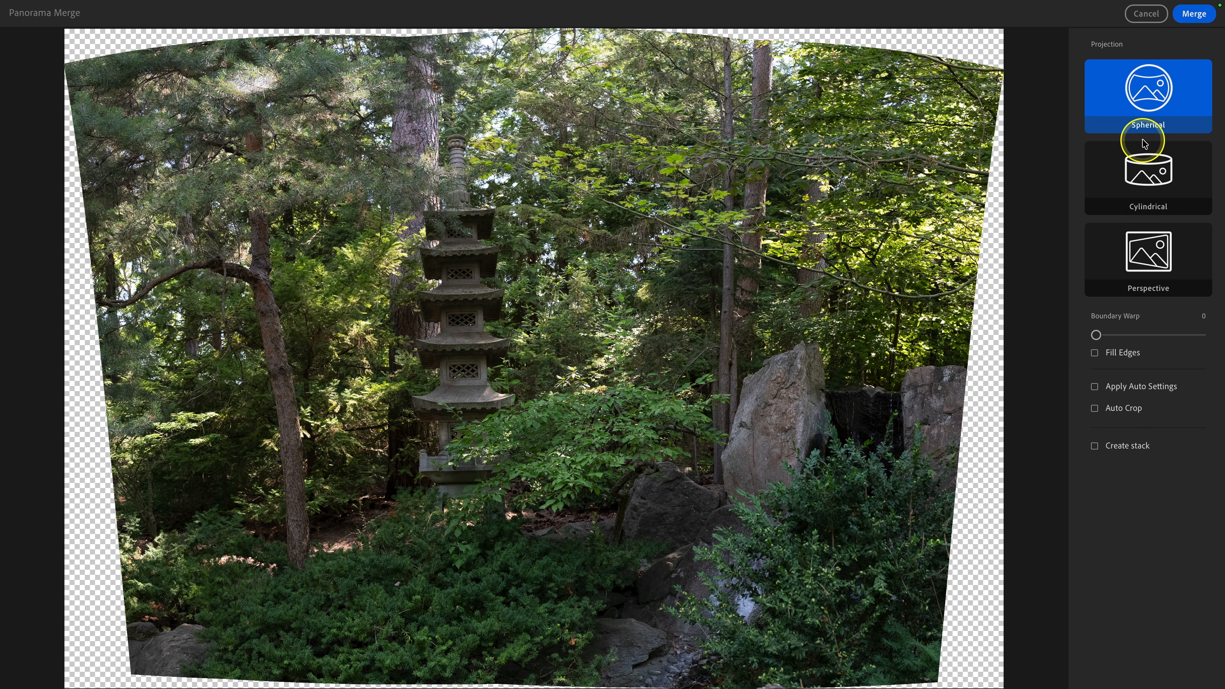
Step: Merge the garden frames into a spherical panorama and open the merged photo in Detail view
left_click(1194, 15)
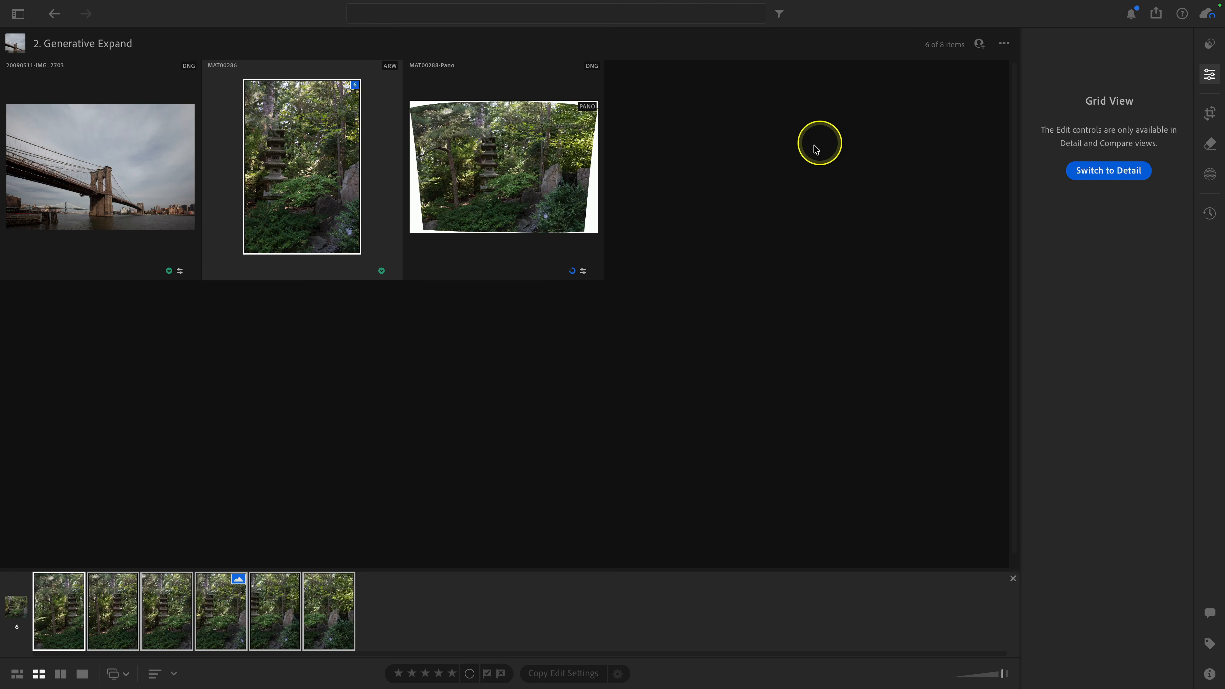
double_click(525, 198)
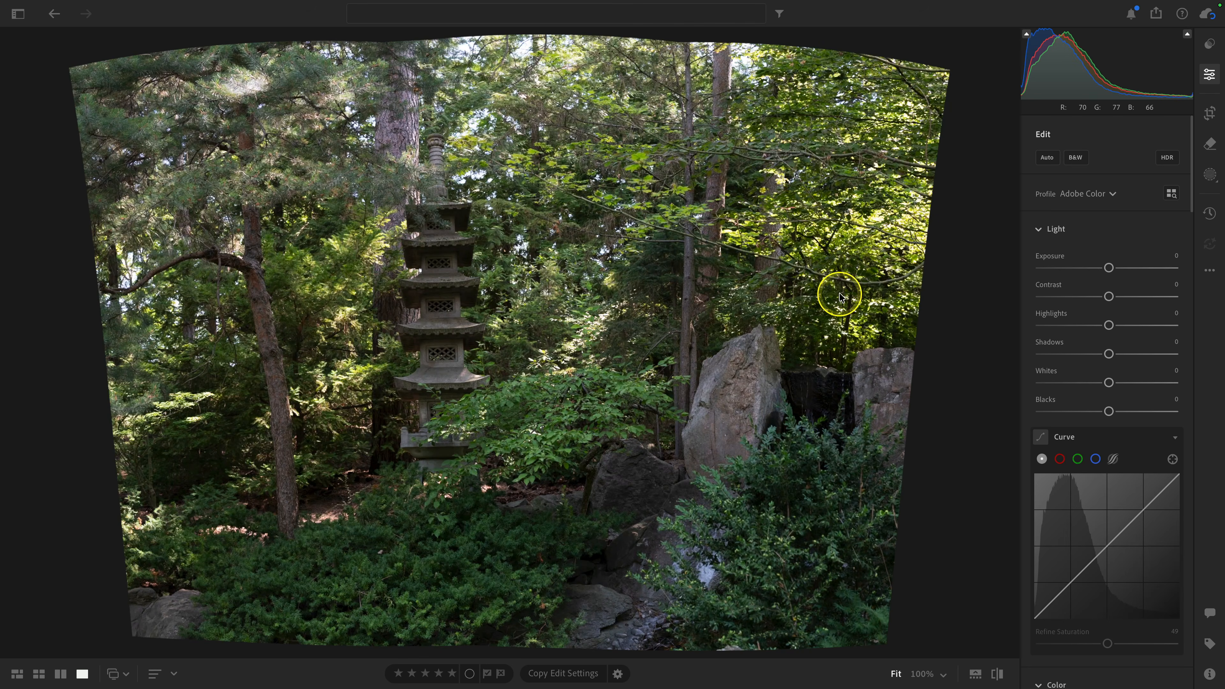
Step: Fill the panorama's transparent edges with Generative Expand using Firefly Fill & Expand and keep the first variation
left_click(1210, 114)
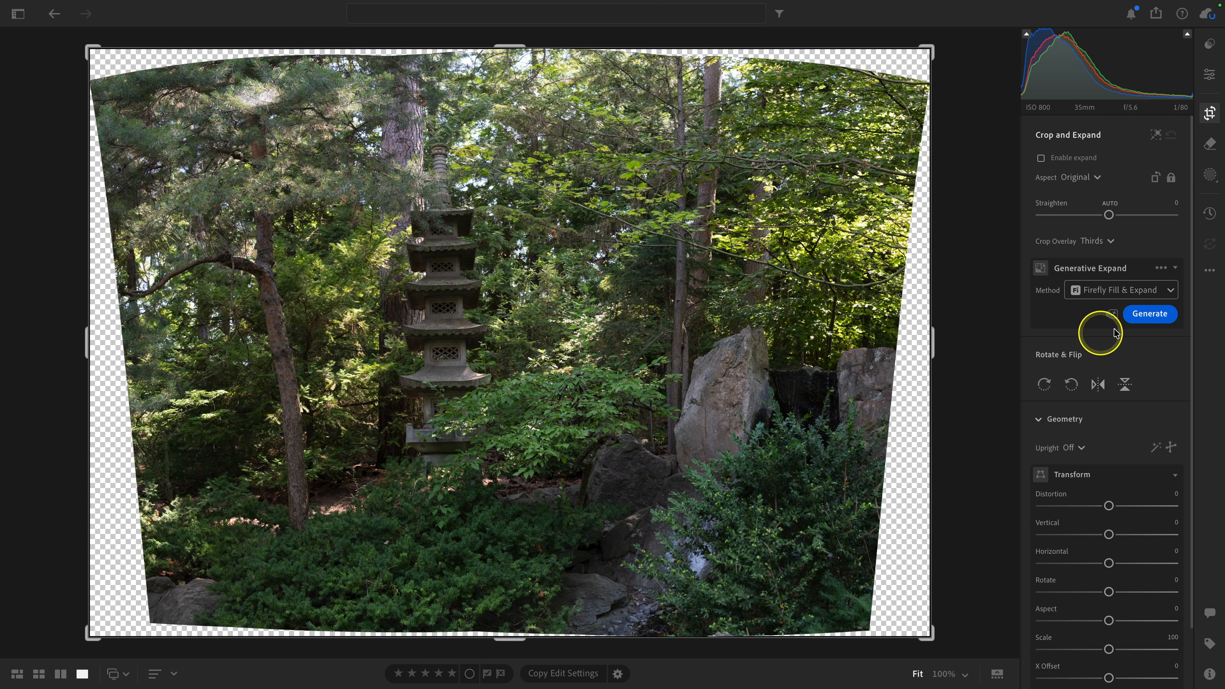
left_click(1149, 314)
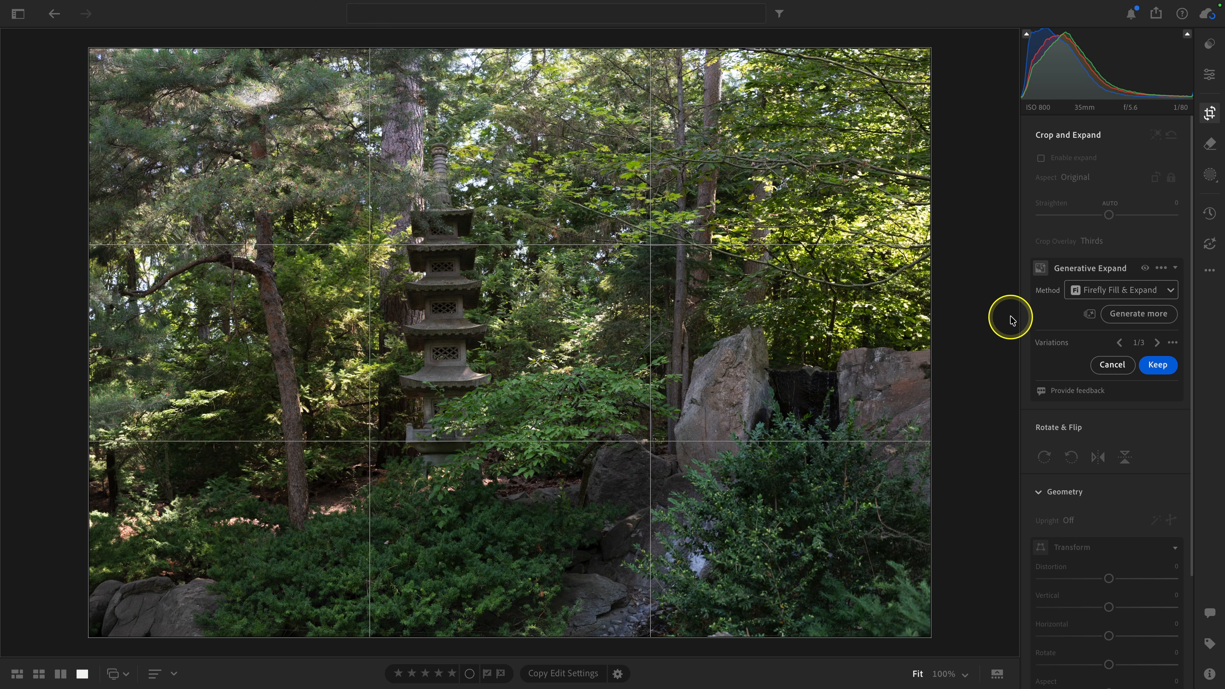
left_click(1160, 369)
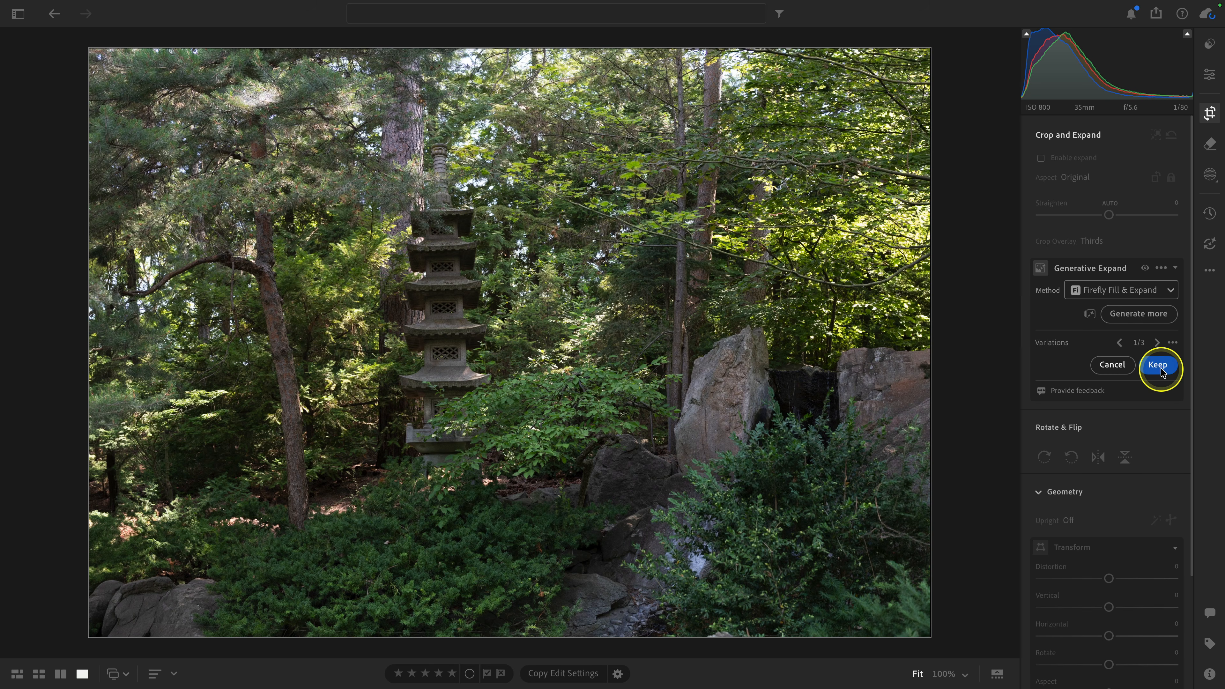
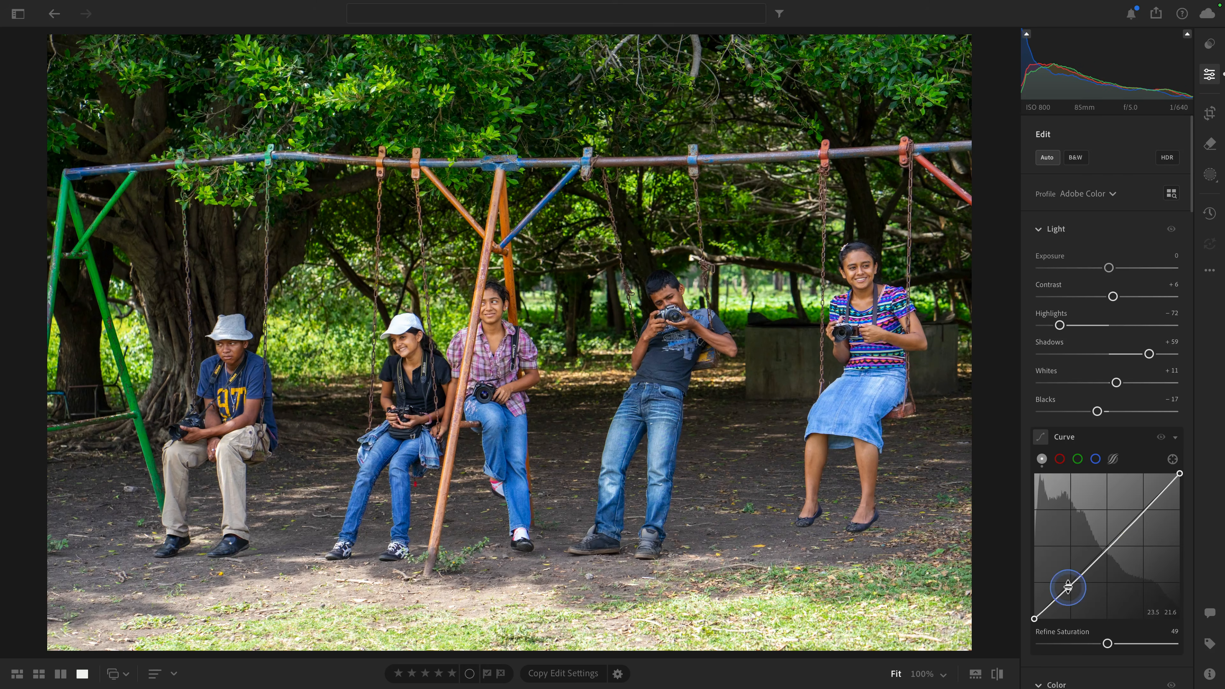
Step: Shape the swing-set photo's tone curve into a gentle S with midtone and highlight points, and slightly lift the black point
left_click(1144, 508)
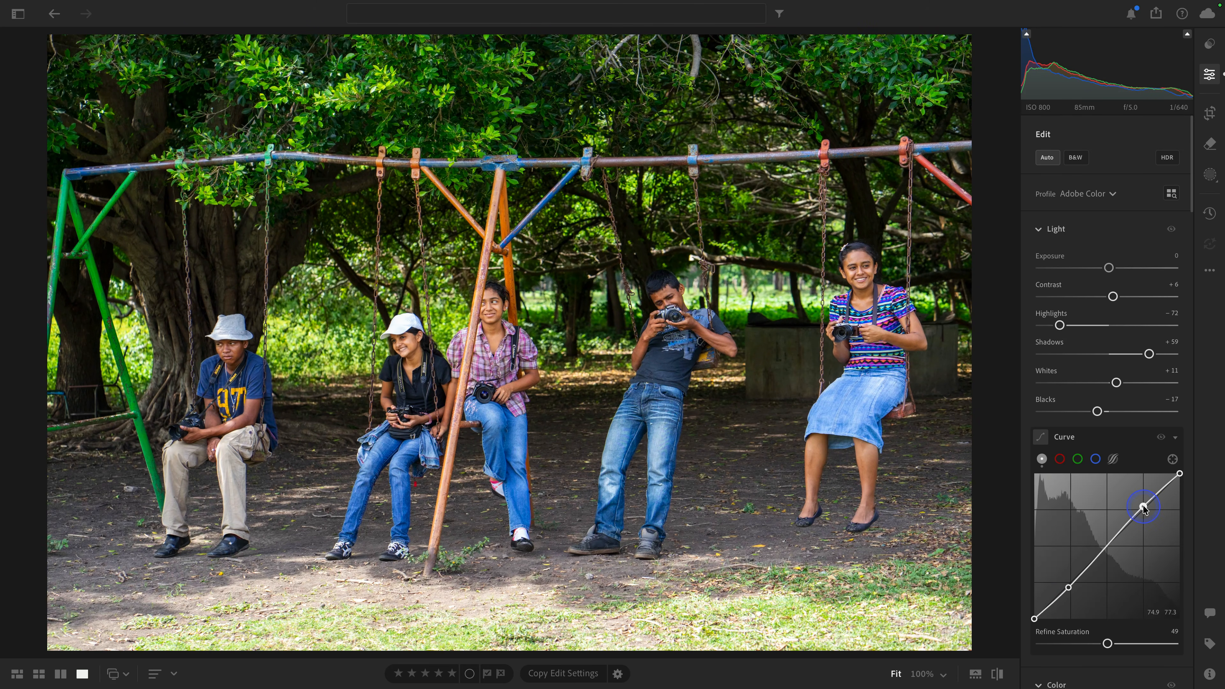
left_click(1109, 546)
left_click_drag(1035, 618, 1035, 613)
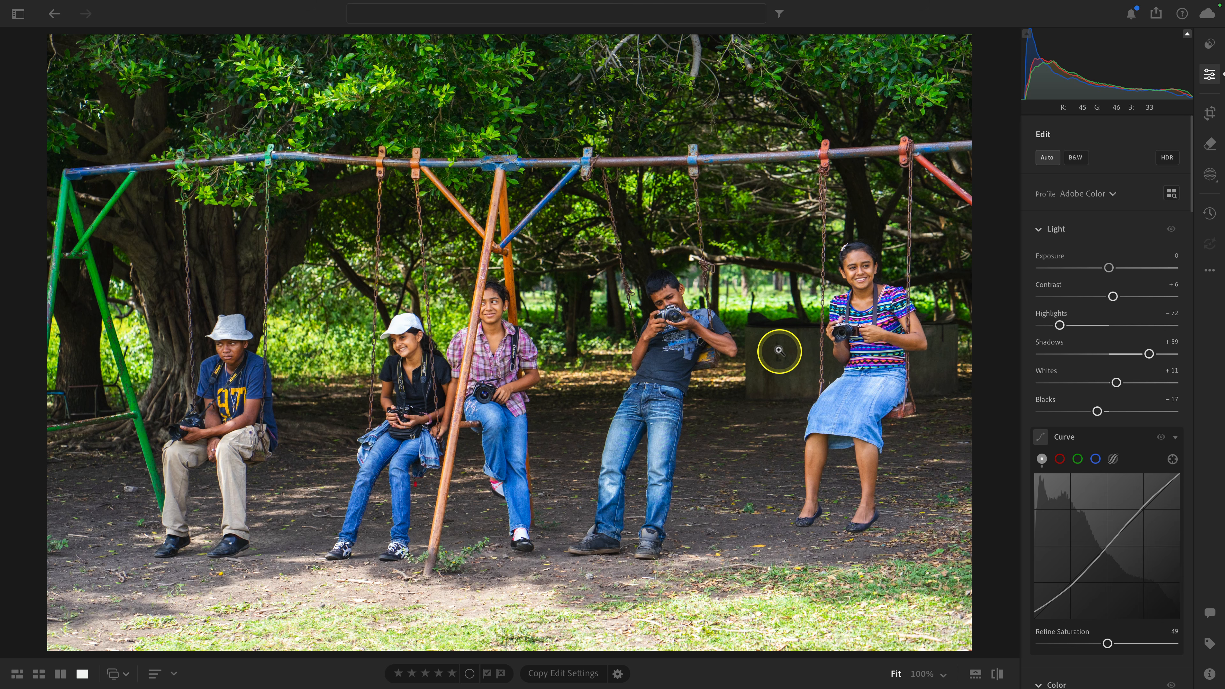
Step: Crop the photo to a vertical frame around the boy leaning on the swing, using the 16 x 9 aspect ratio
left_click(1206, 116)
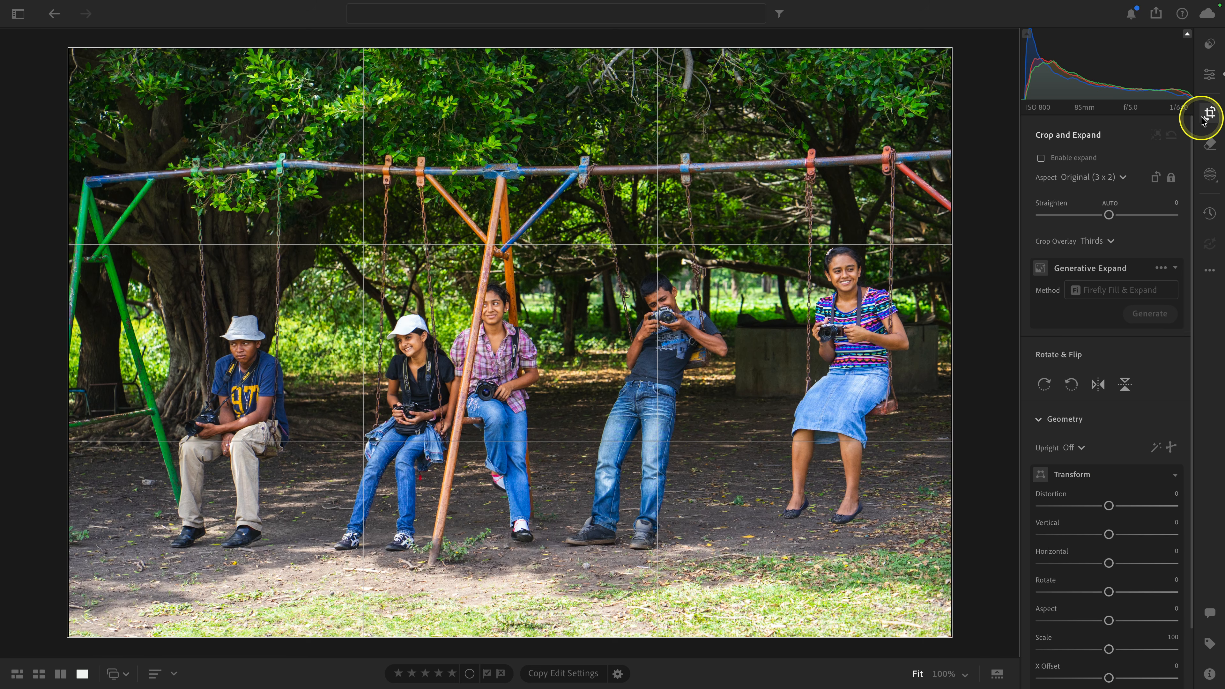
left_click_drag(743, 261, 533, 591)
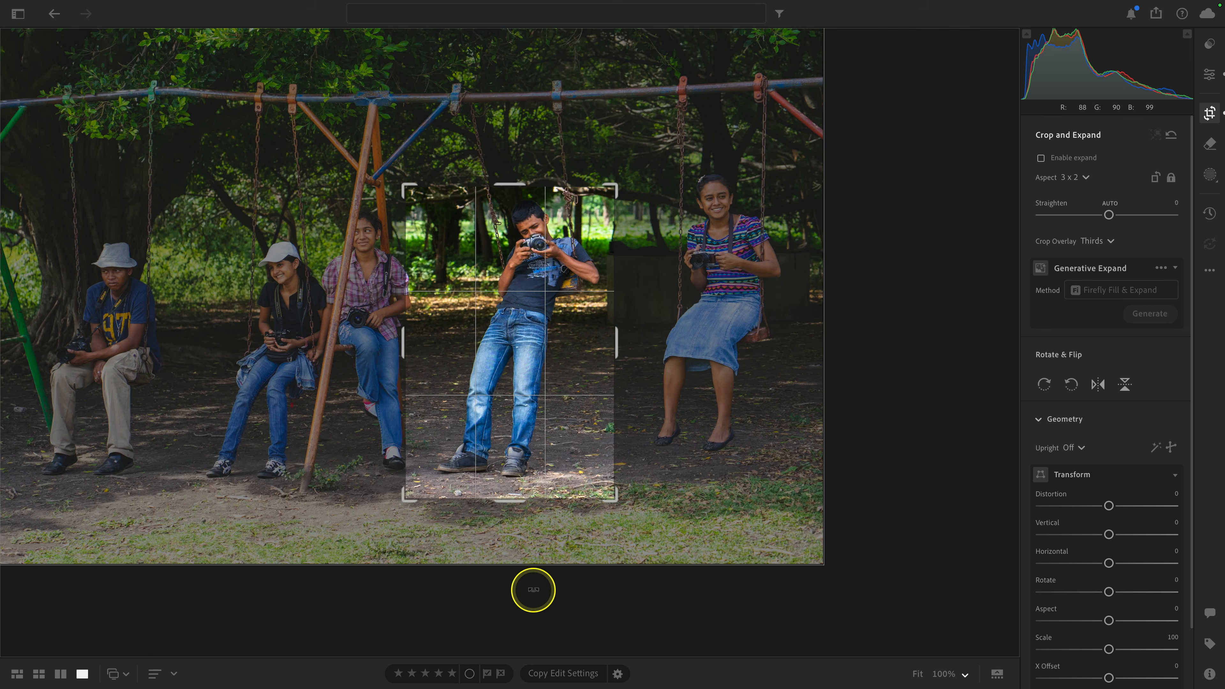
left_click(1073, 177)
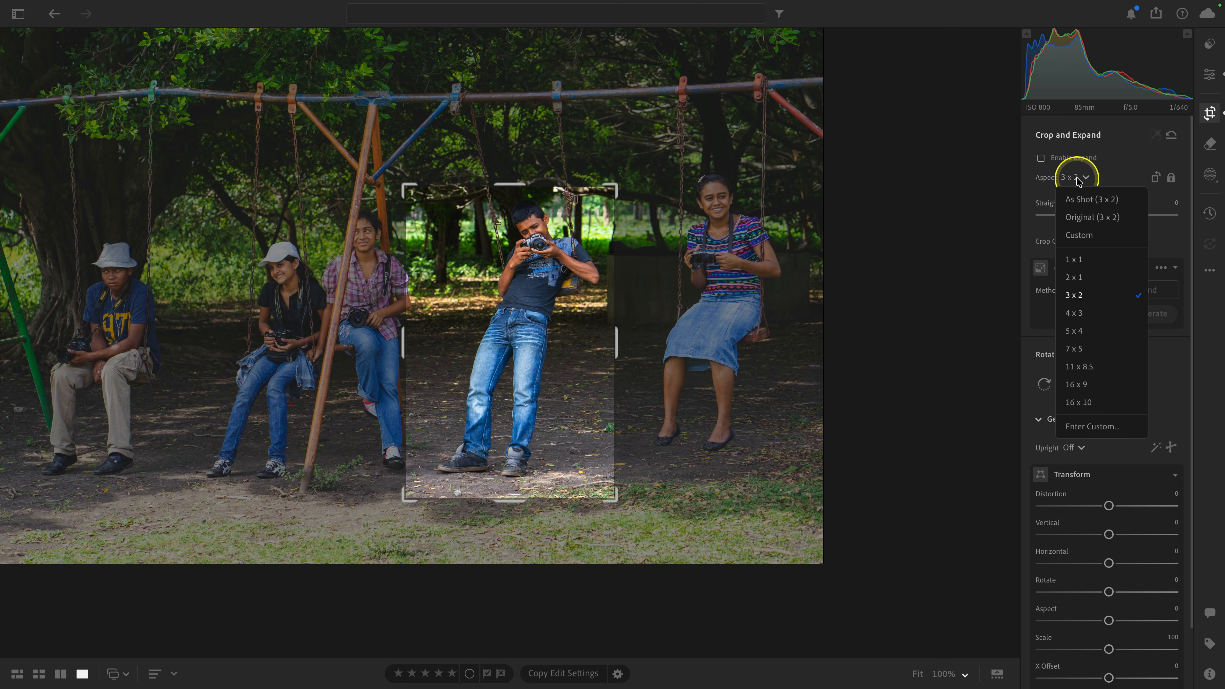
left_click(1080, 384)
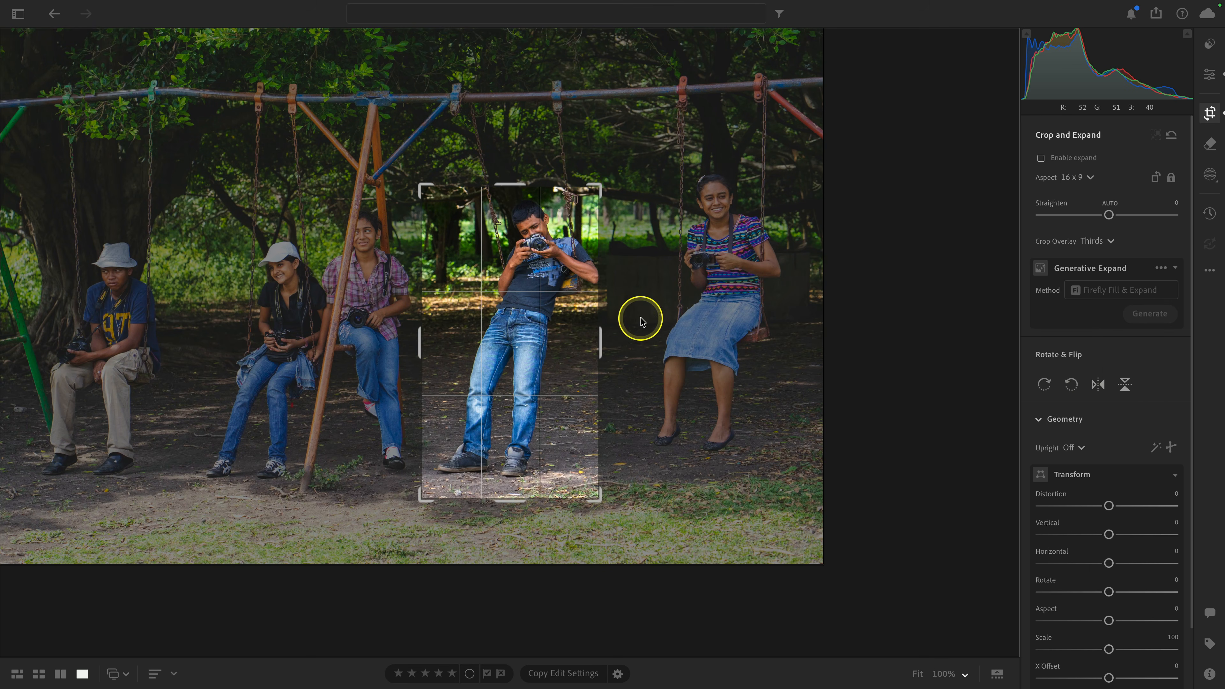
left_click_drag(496, 305, 488, 304)
left_click_drag(424, 188, 416, 185)
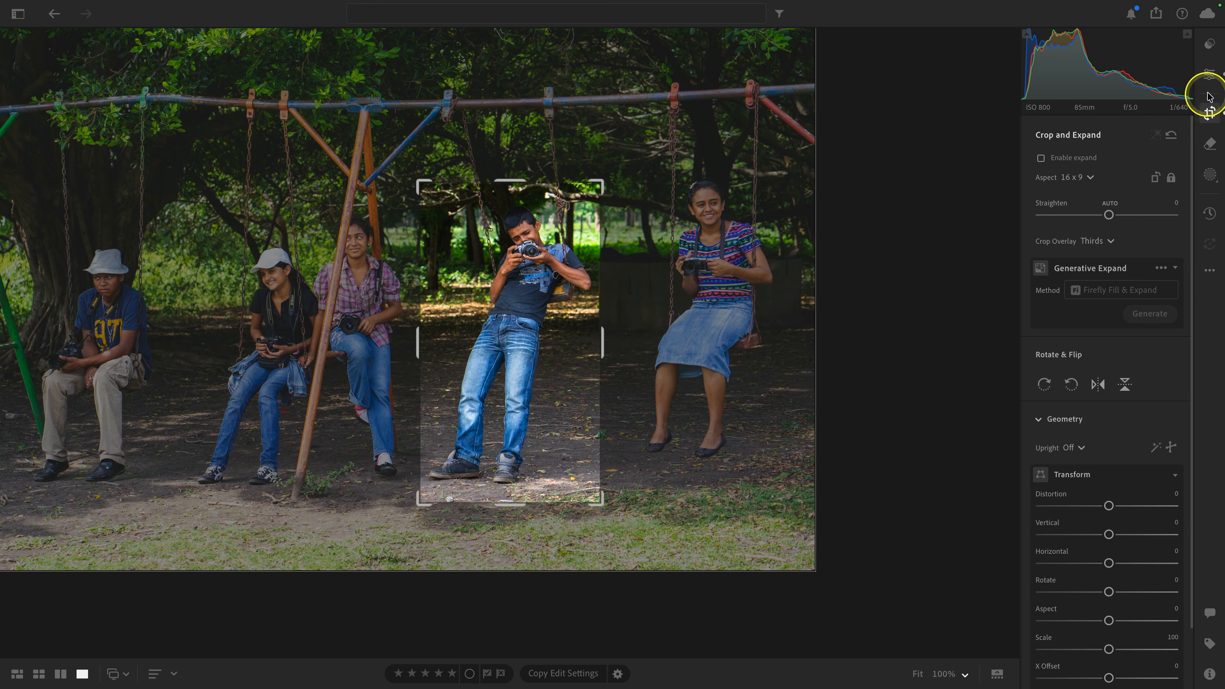
left_click(1209, 76)
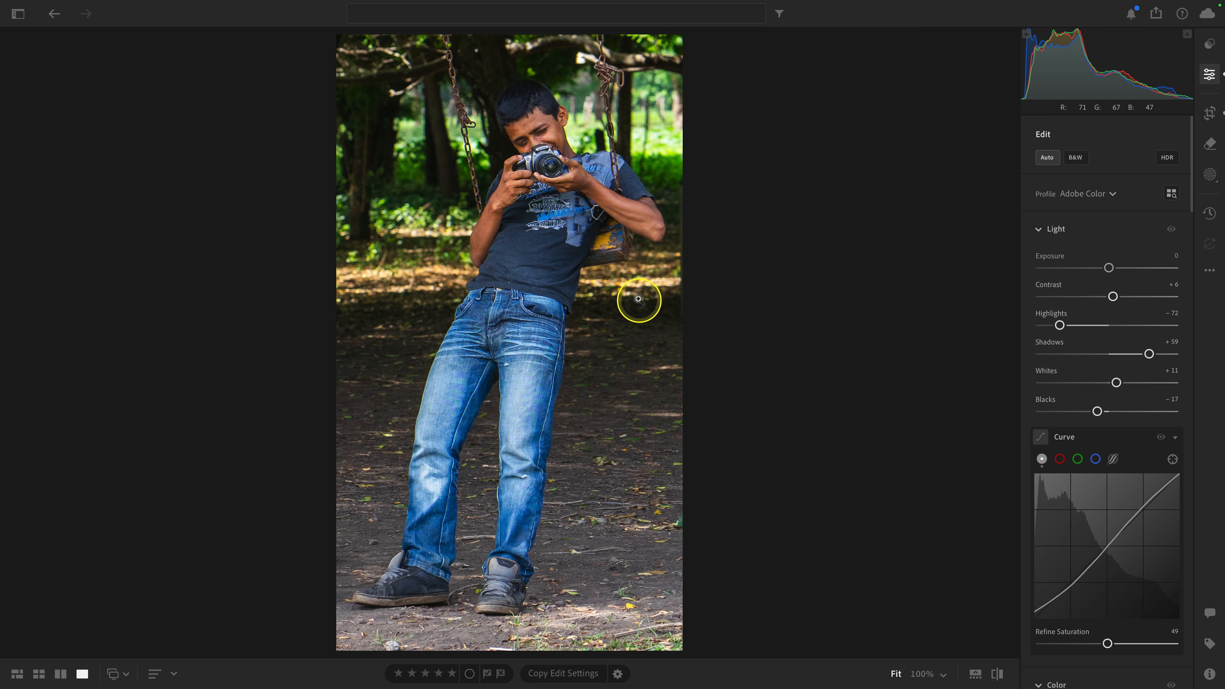
Step: Enlarge the vertical crop to take in more trees above the boy and more grass below his feet
left_click(1209, 113)
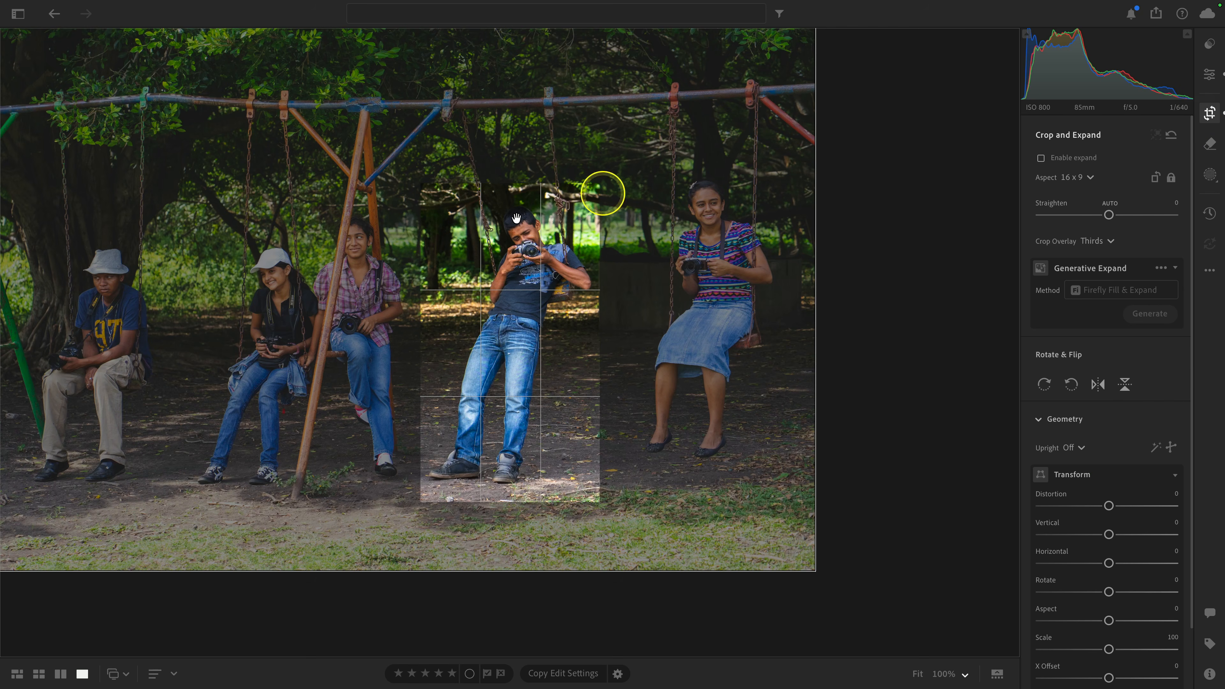
left_click_drag(520, 188, 520, 169)
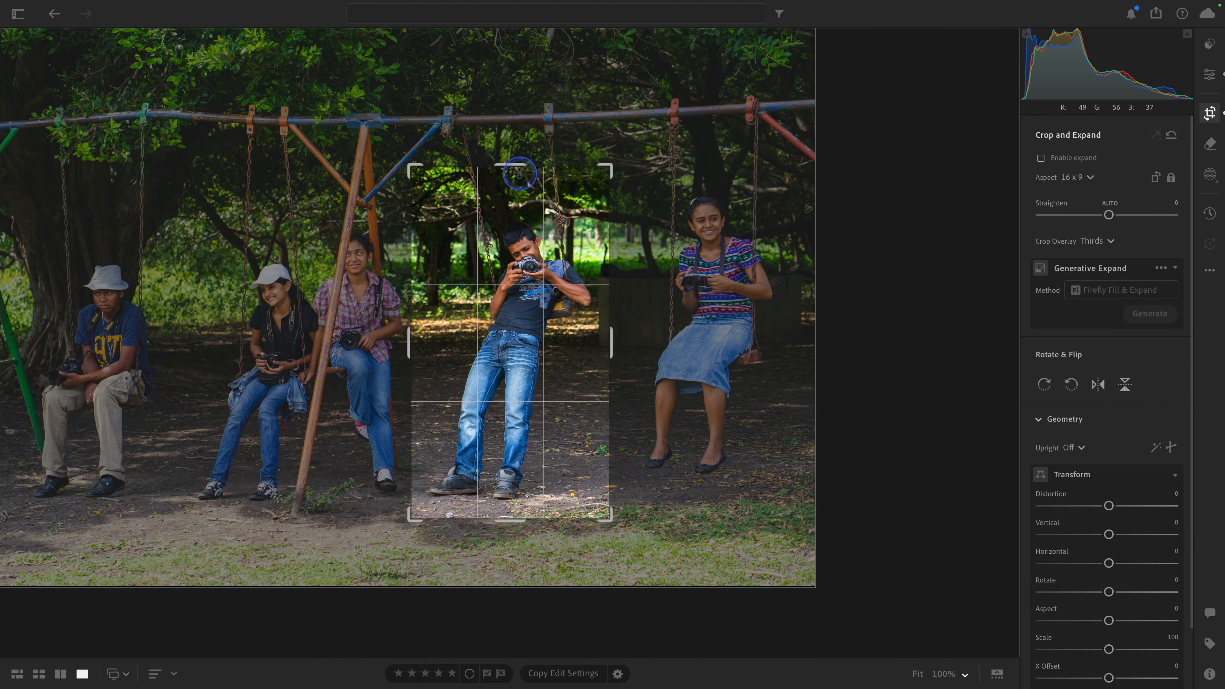
mouse_move(487, 532)
left_mouse_down()
mouse_move(495, 525)
mouse_move(495, 555)
mouse_move(503, 523)
left_mouse_up()
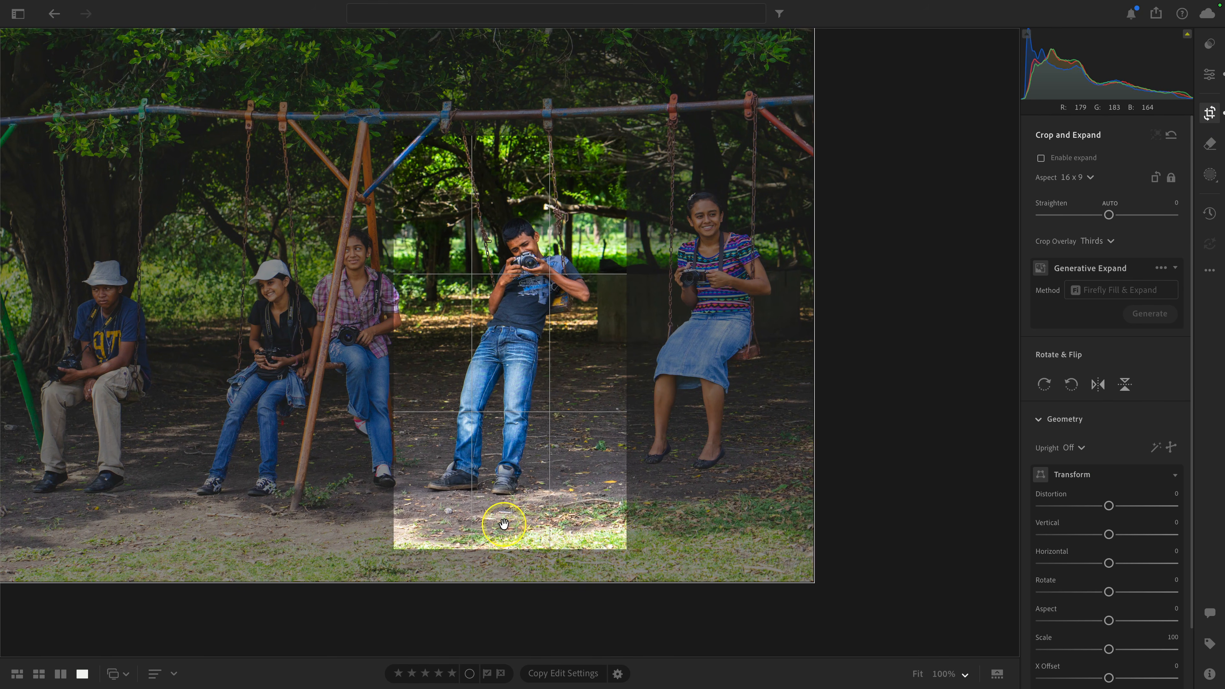
key("Return")
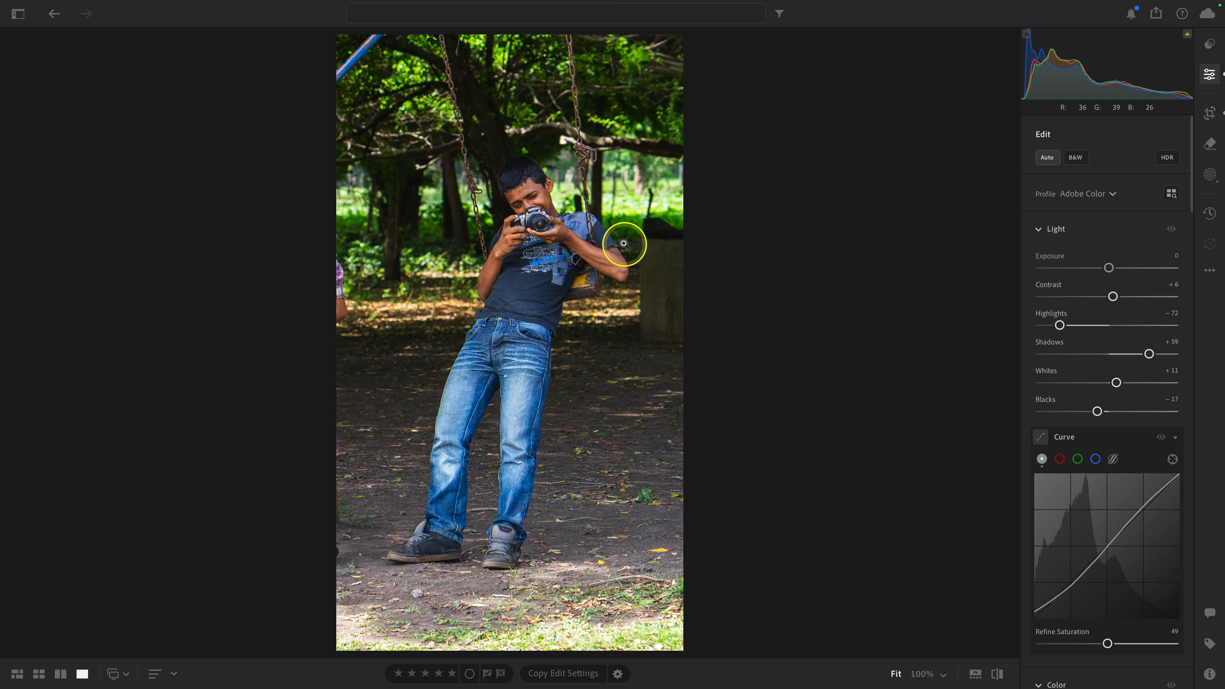
Step: Tighten the crop from above and below so it closely frames the boy from head to shoes
left_click(1209, 113)
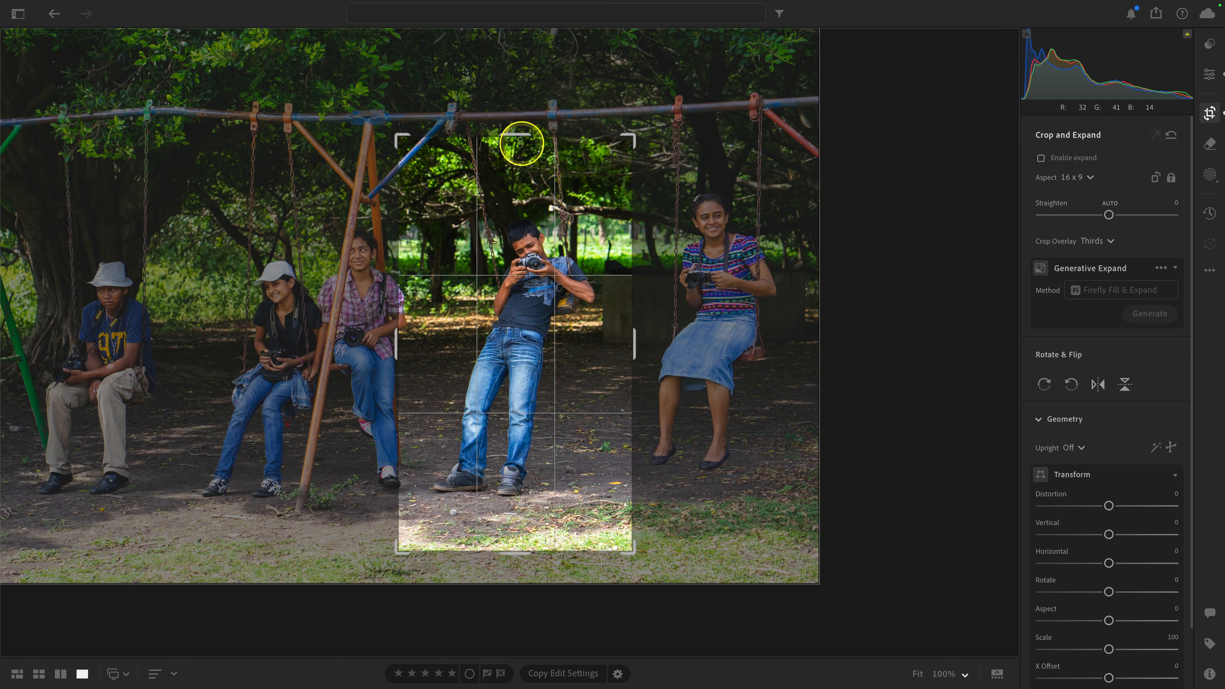
left_click_drag(516, 137, 515, 197)
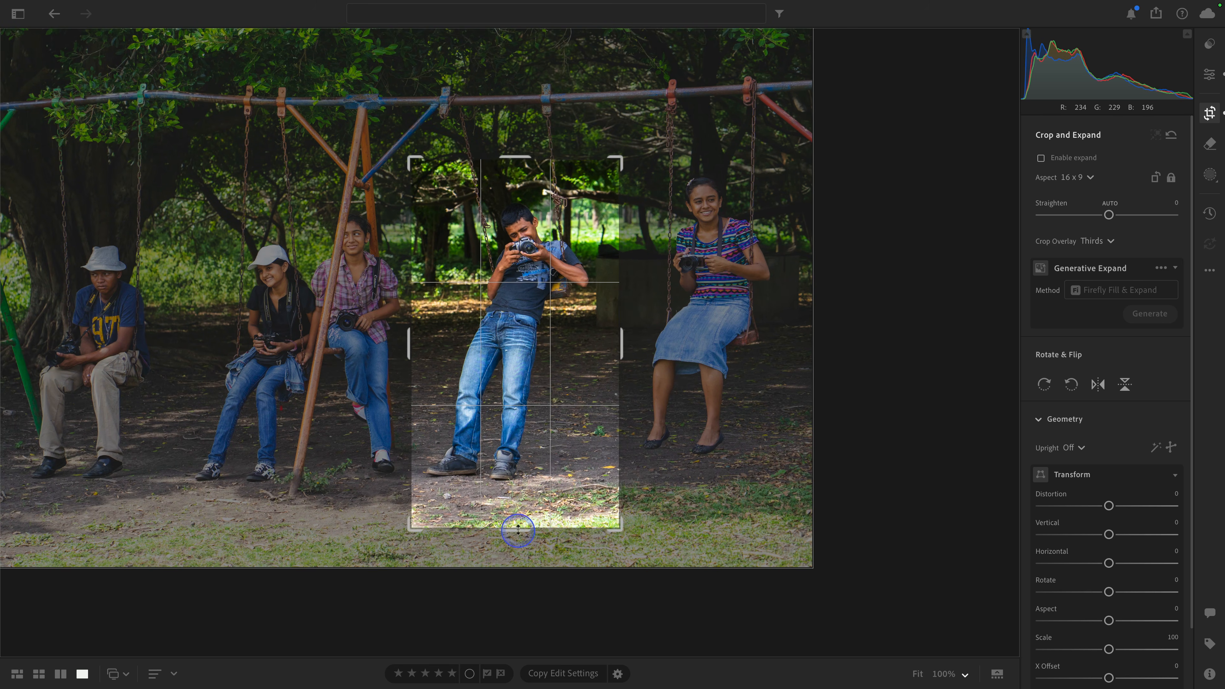
left_click_drag(514, 525, 522, 483)
left_click_drag(513, 172, 514, 178)
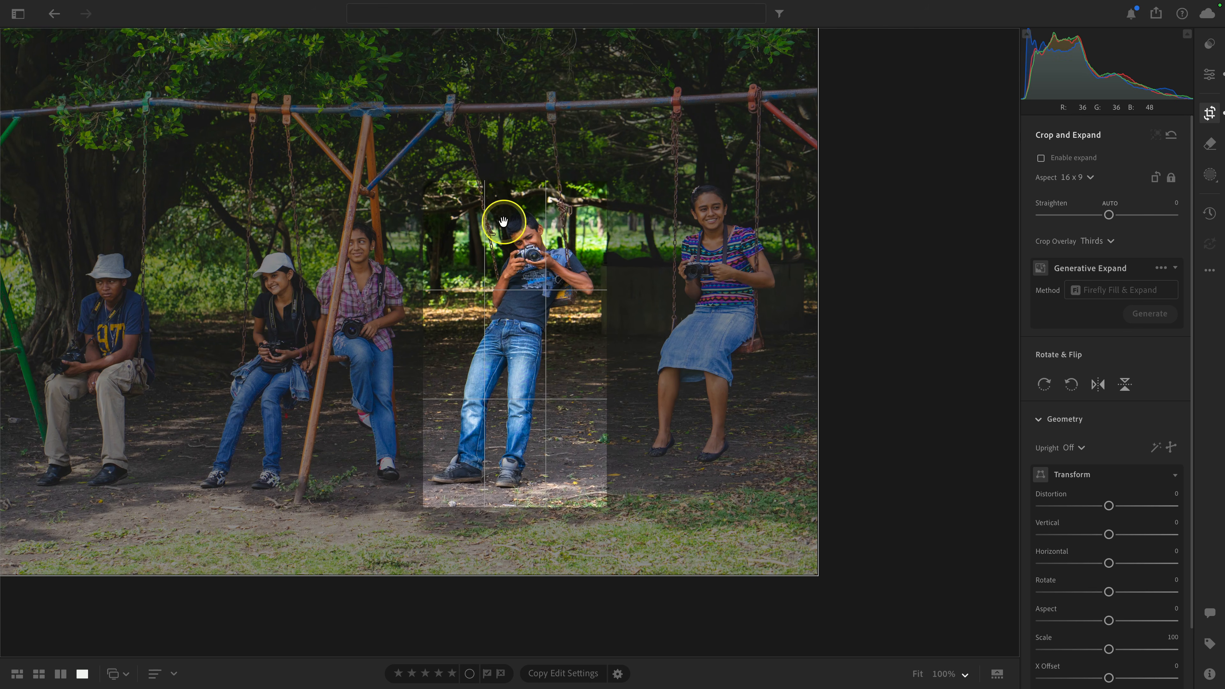
left_click_drag(503, 223, 506, 211)
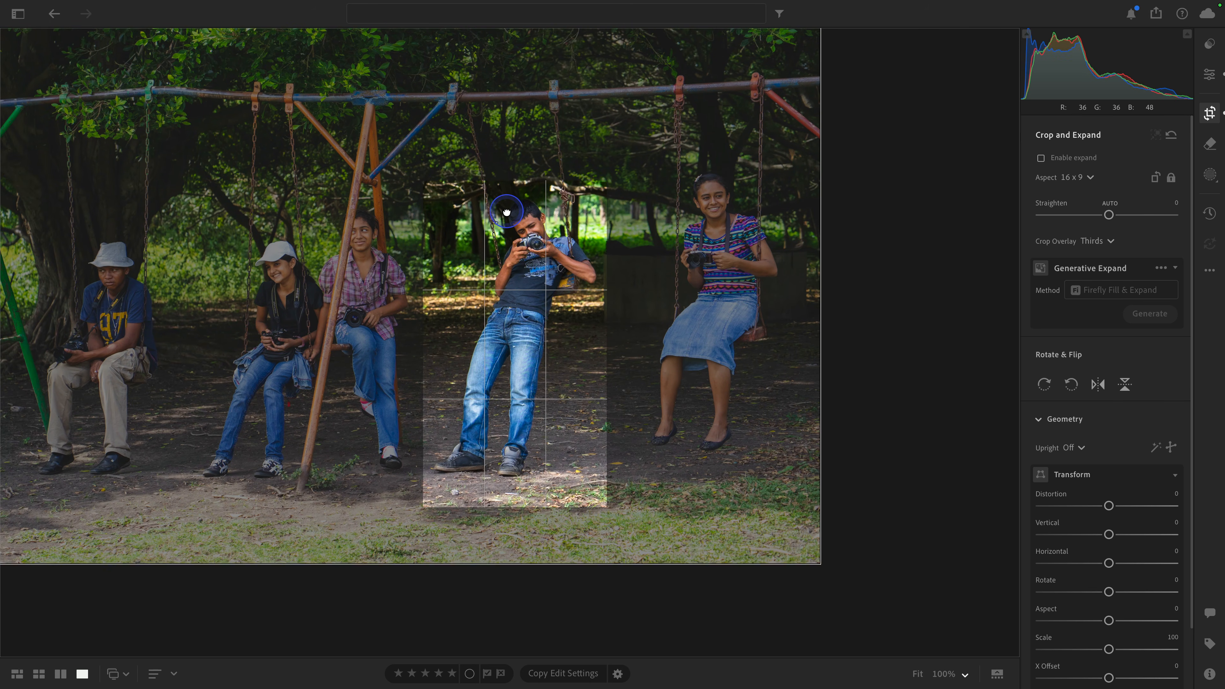
Step: Fine-tune the boy's placement inside the 16 x 9 crop and apply it
key("e")
key("c")
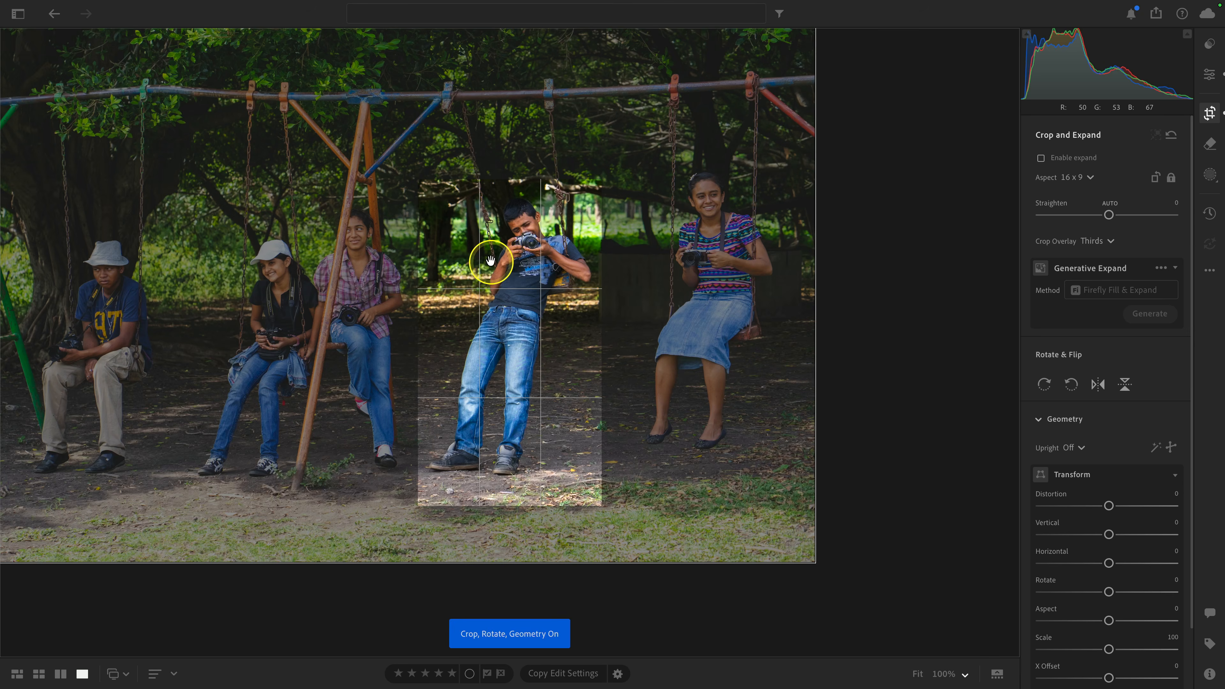
left_click_drag(489, 260, 490, 267)
key("e")
key("c")
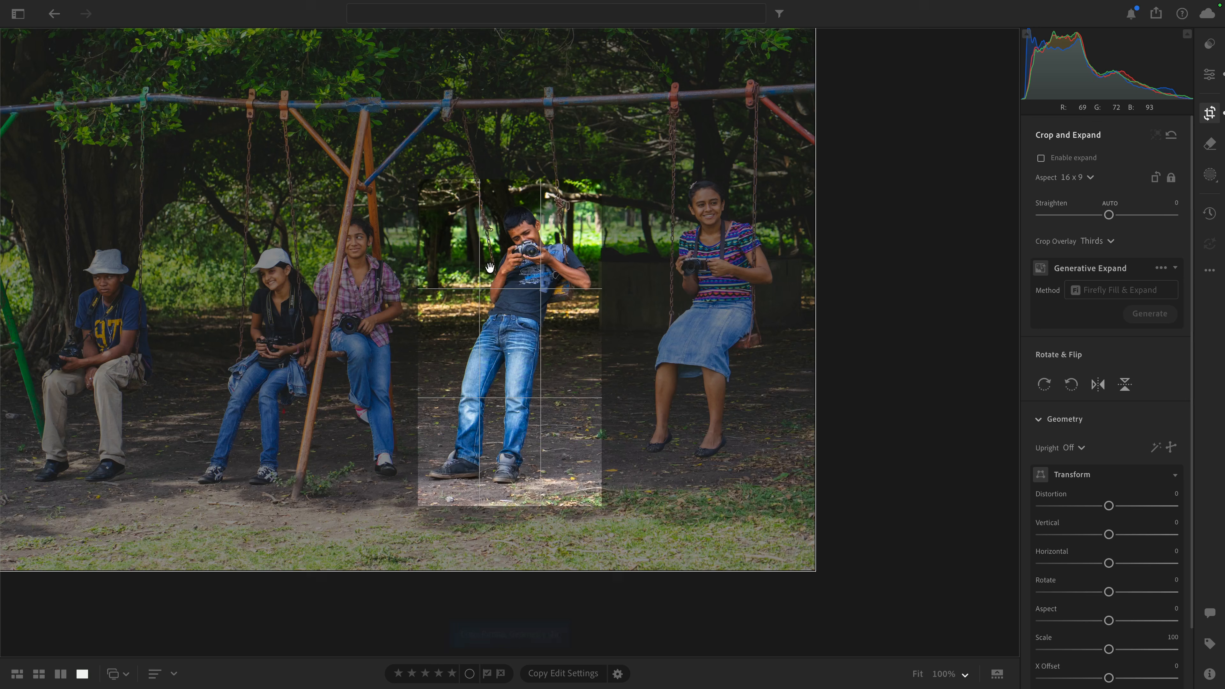
left_click_drag(588, 278, 601, 315)
key("e")
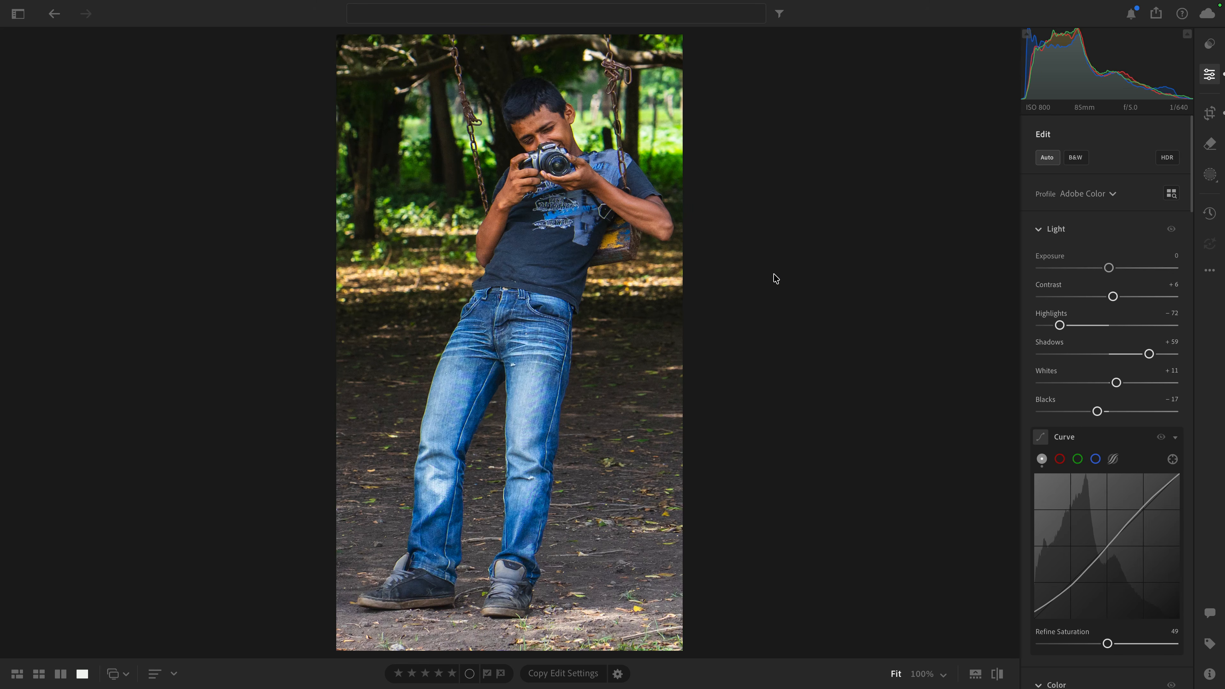
left_click(1209, 114)
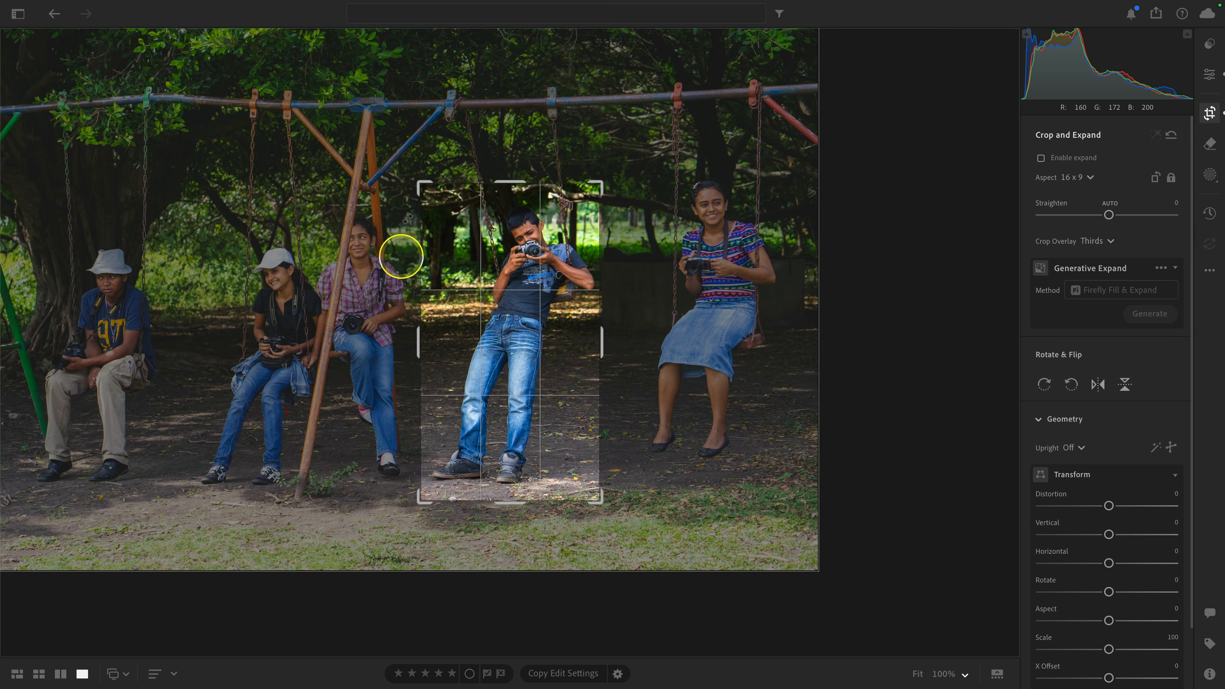
left_click(1209, 73)
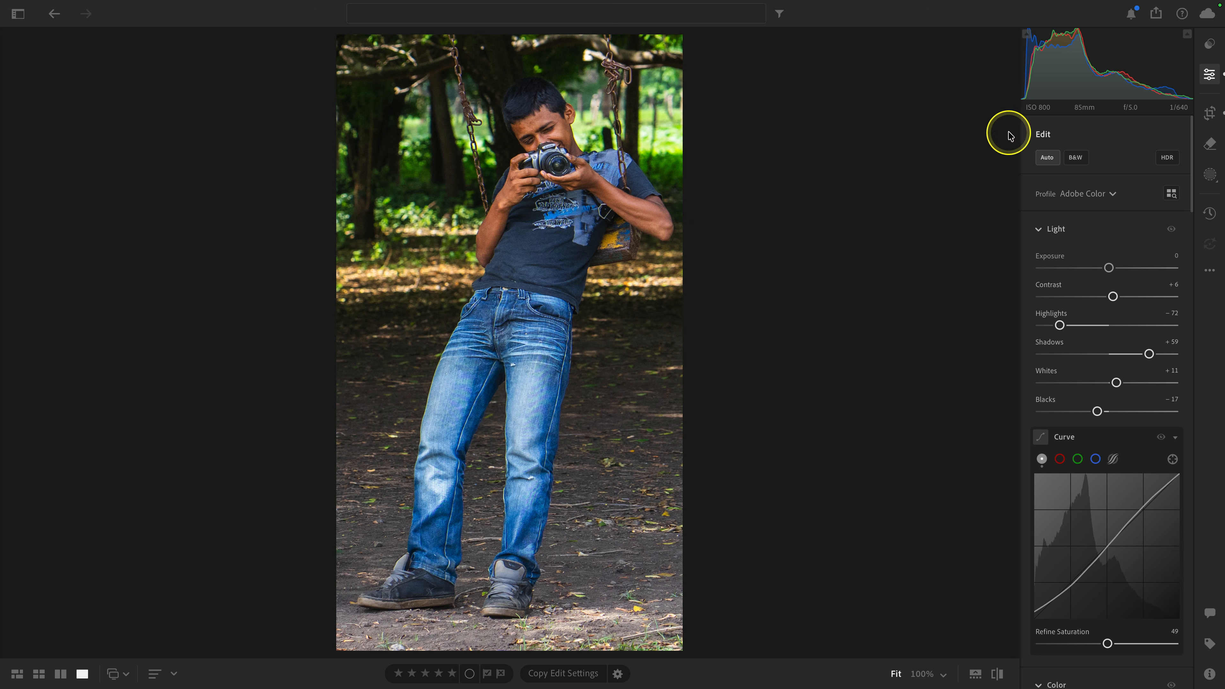
left_click(1156, 13)
left_click(925, 128)
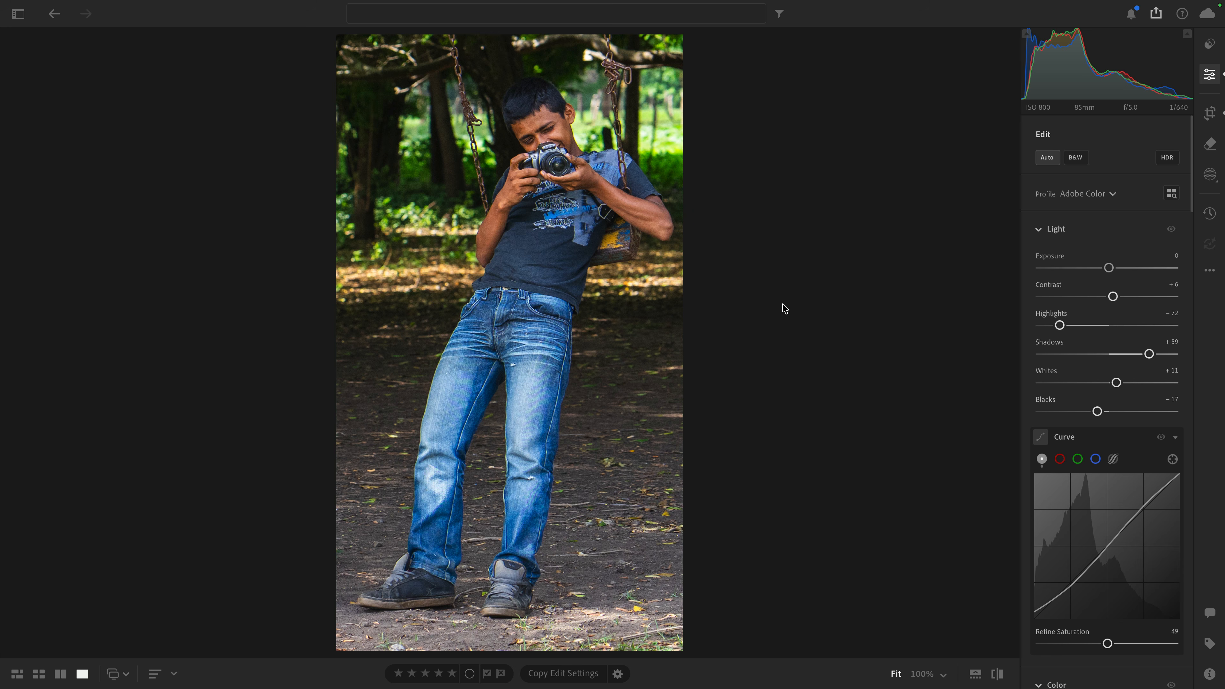
Step: Render the cropped photo to a new DNG and open the rendered copy in Detail view
right_click(626, 333)
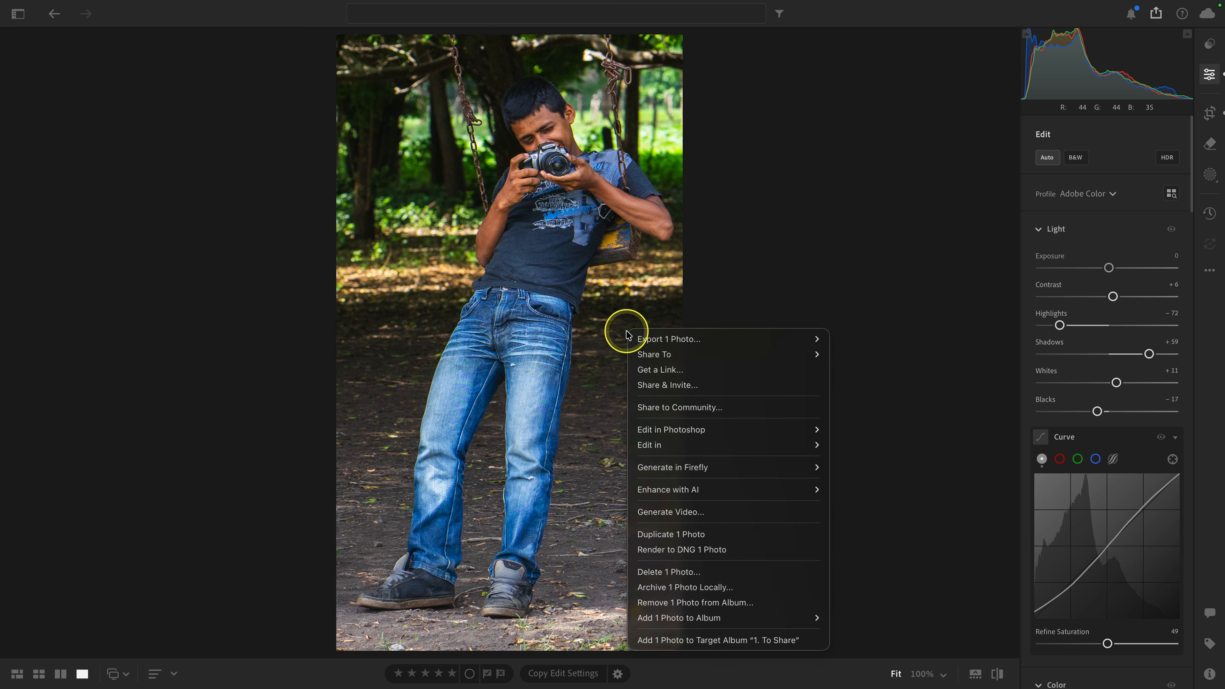
left_click(763, 551)
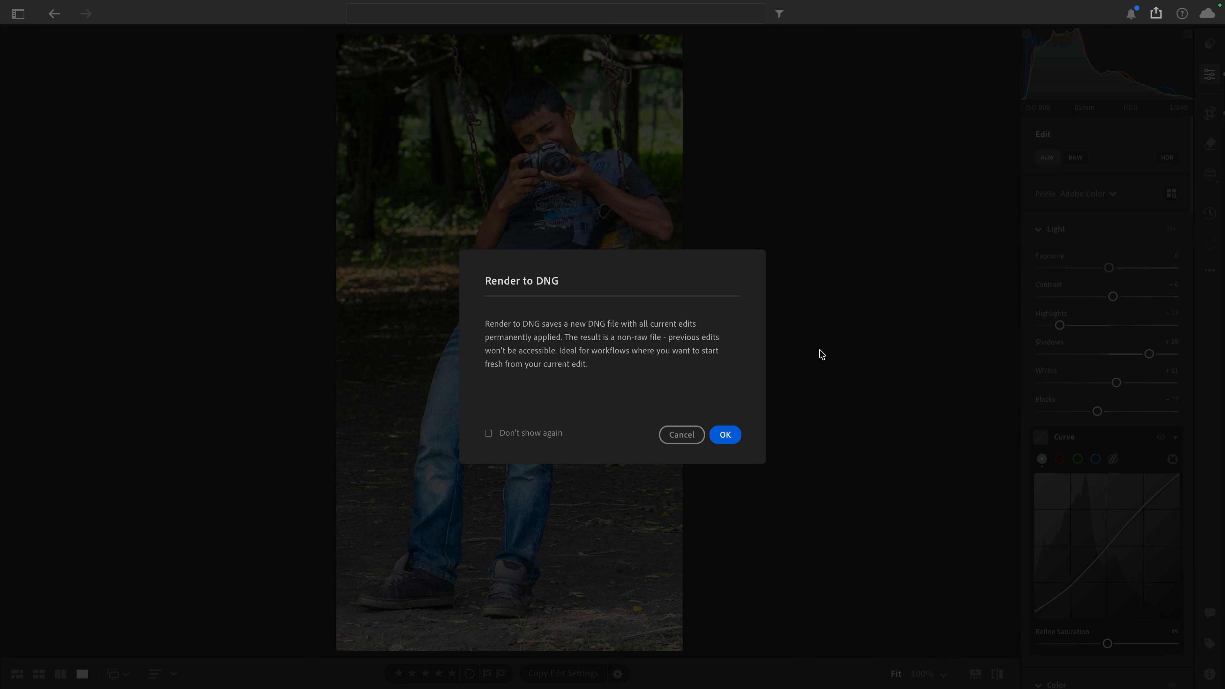
left_click(727, 434)
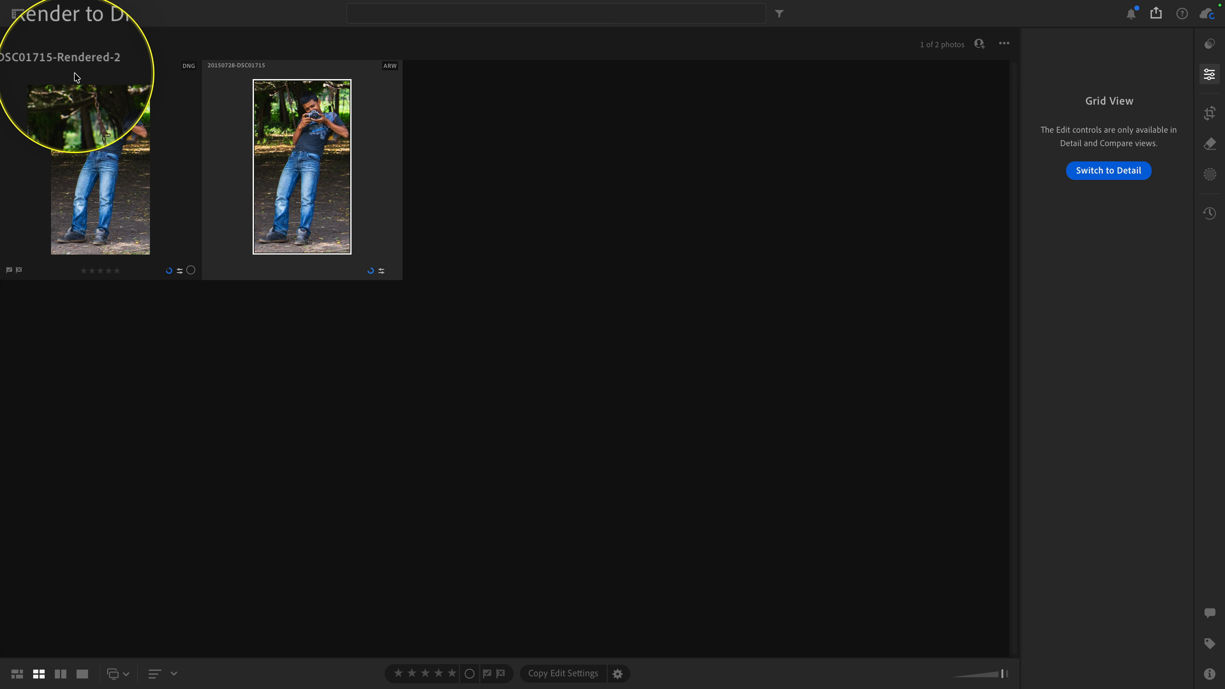
double_click(83, 184)
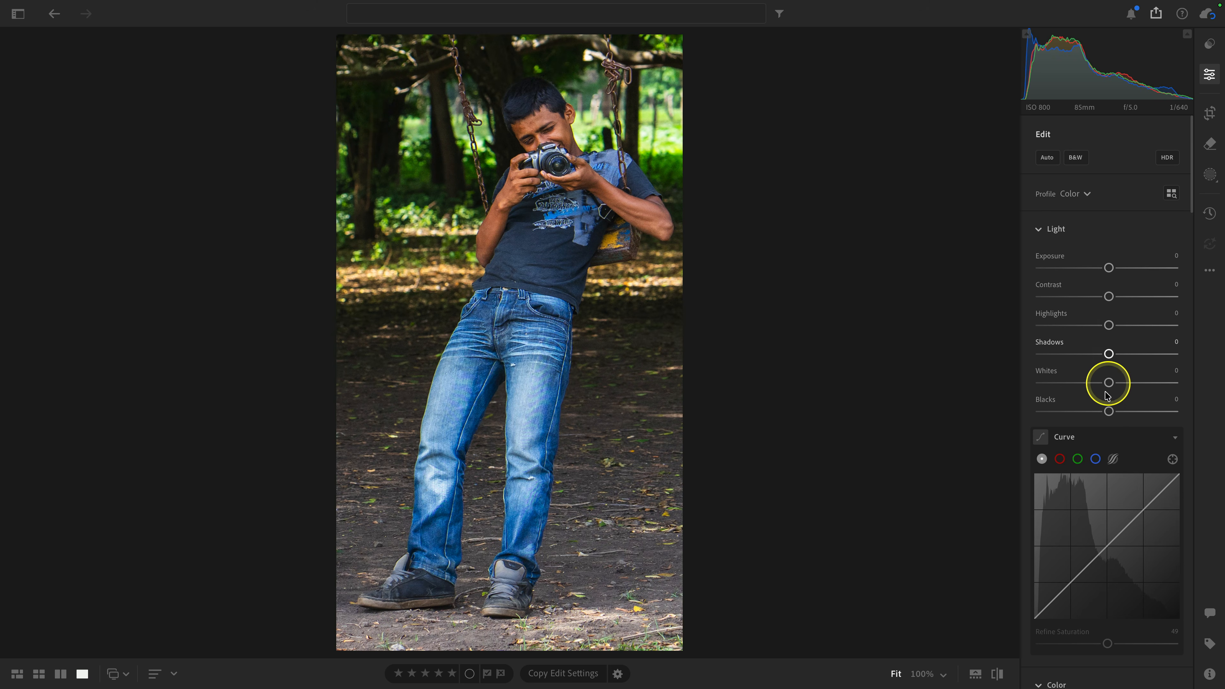
scroll(1108, 409, "down", 6)
scroll(1108, 408, "up", 6)
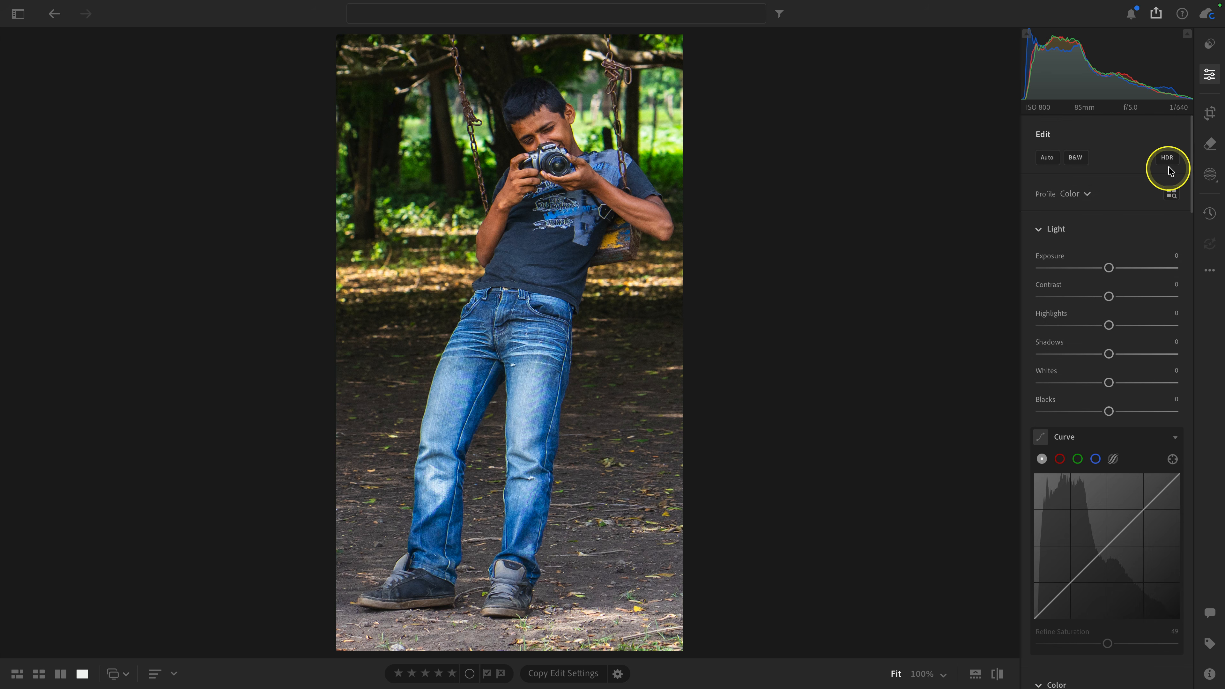
Step: Enable expand on the rendered DNG and enlarge its 9 x 16 frame evenly beyond all four edges of the photo
left_click(1207, 115)
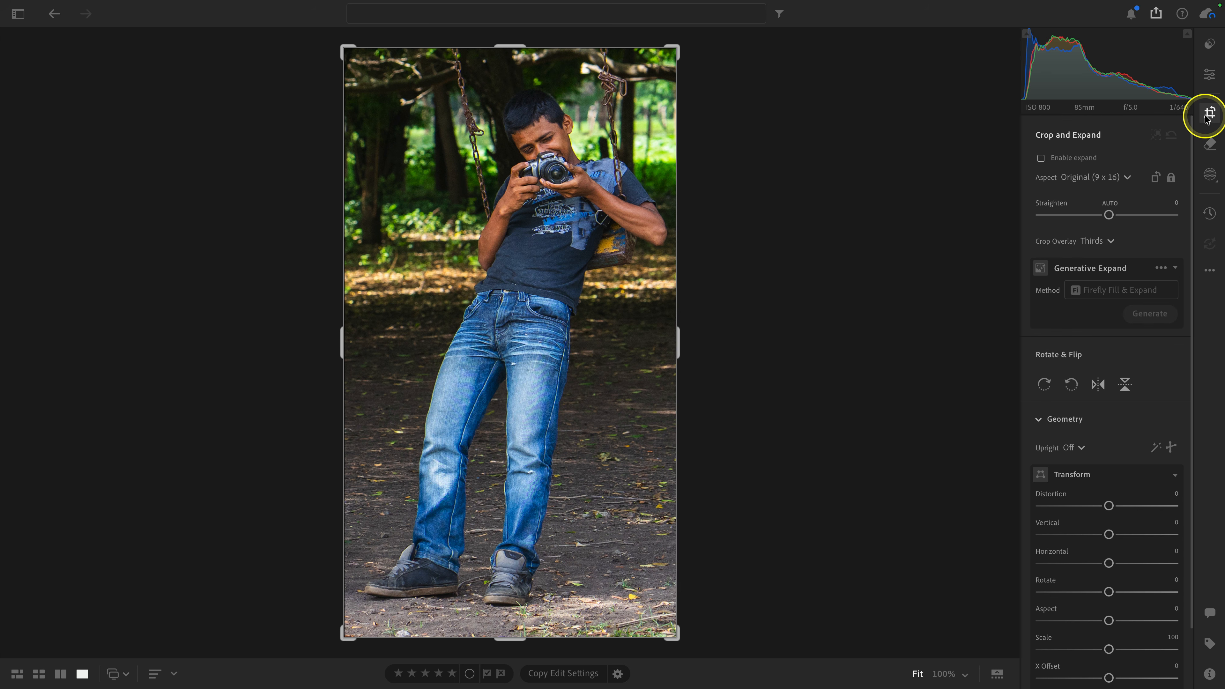
left_click(1087, 159)
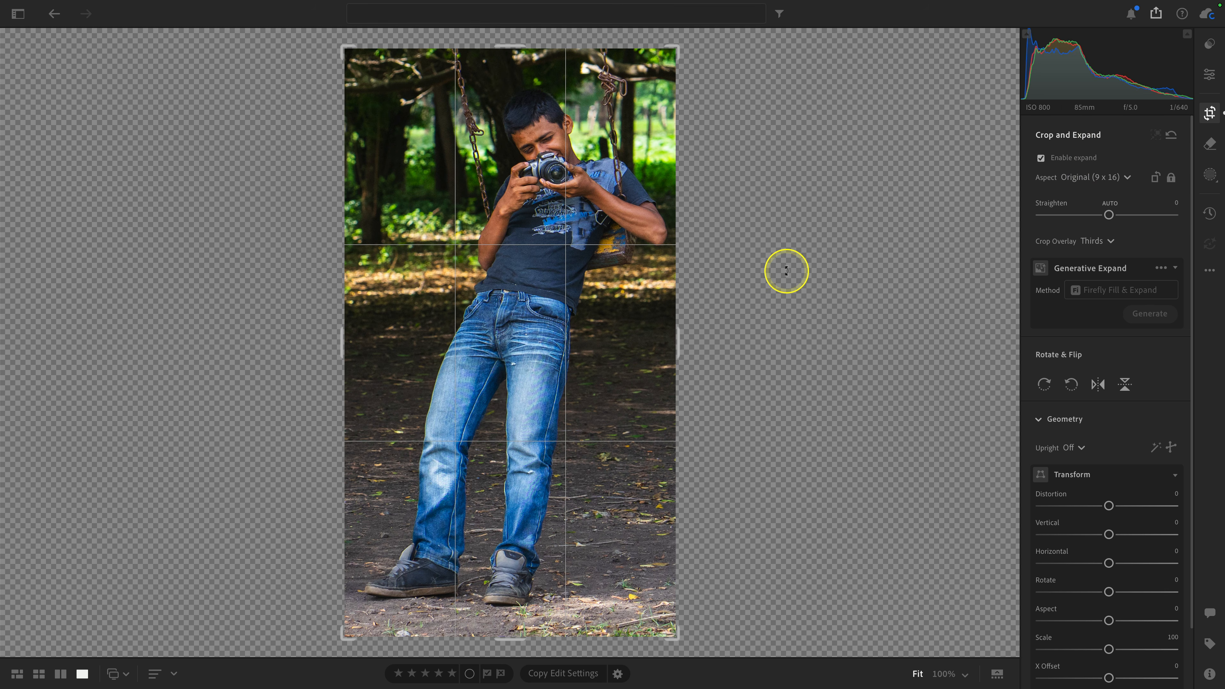
key("ctrl+minus")
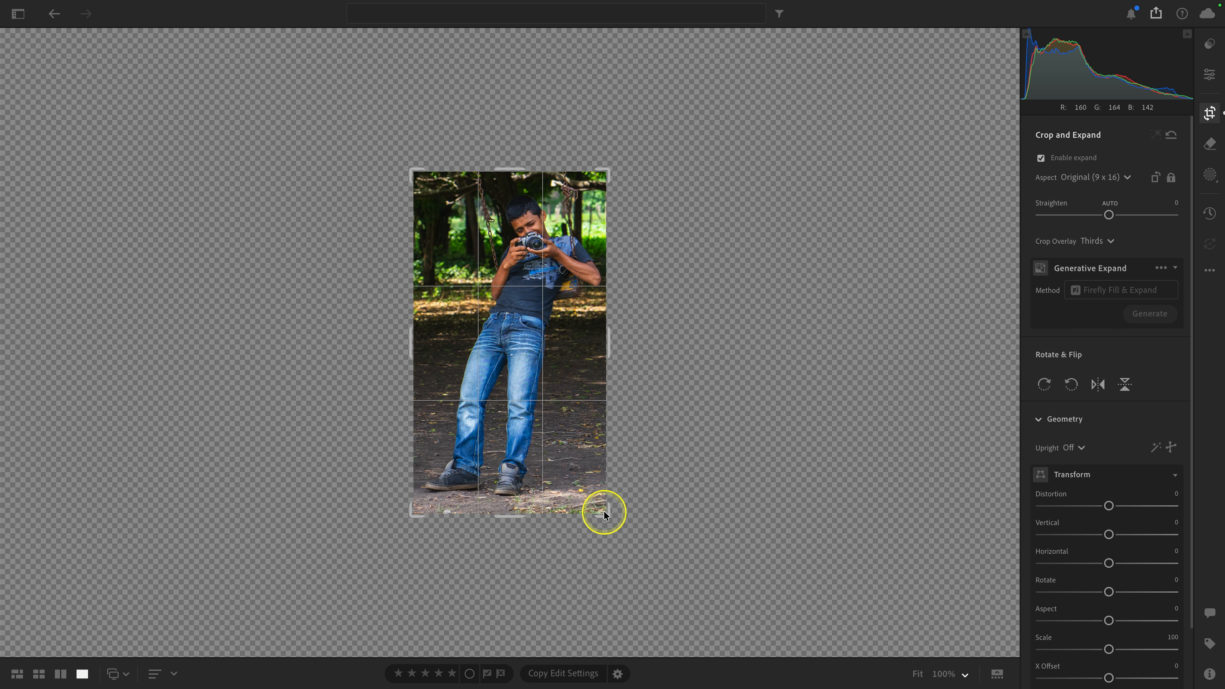
left_click_drag(603, 512, 690, 566)
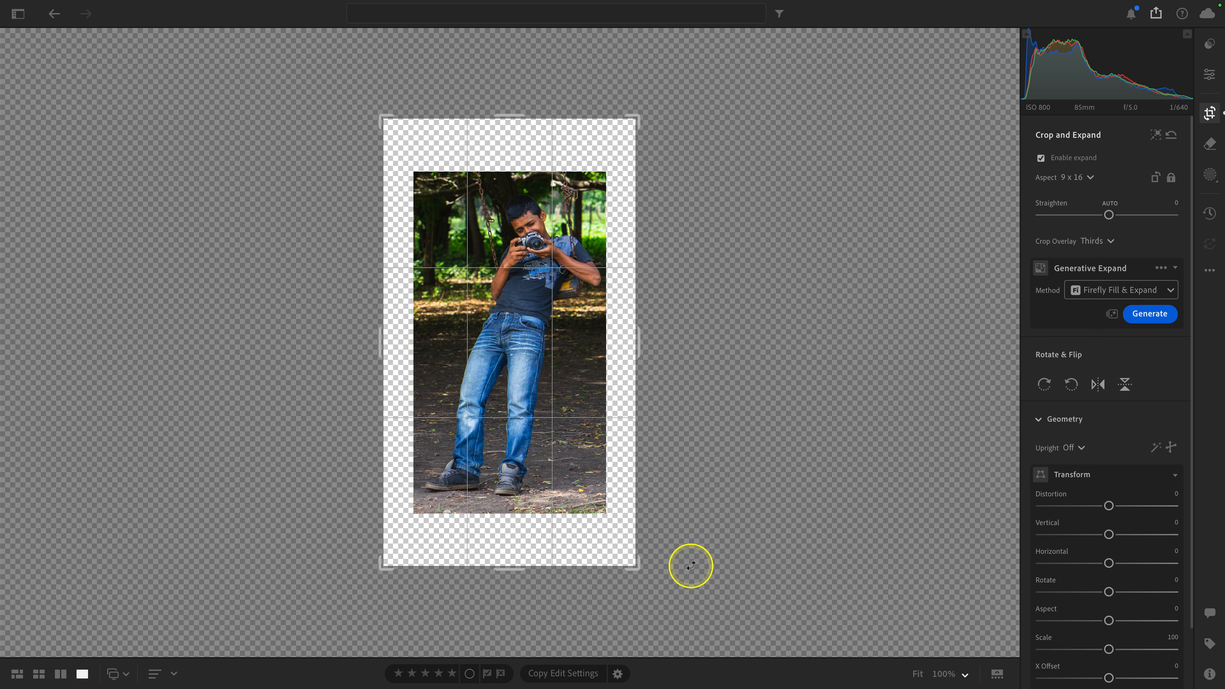
Step: Fill the expanded area with Generative Expand using Firefly Fill & Expand, keep the second variation, and return to editing
left_click(1150, 315)
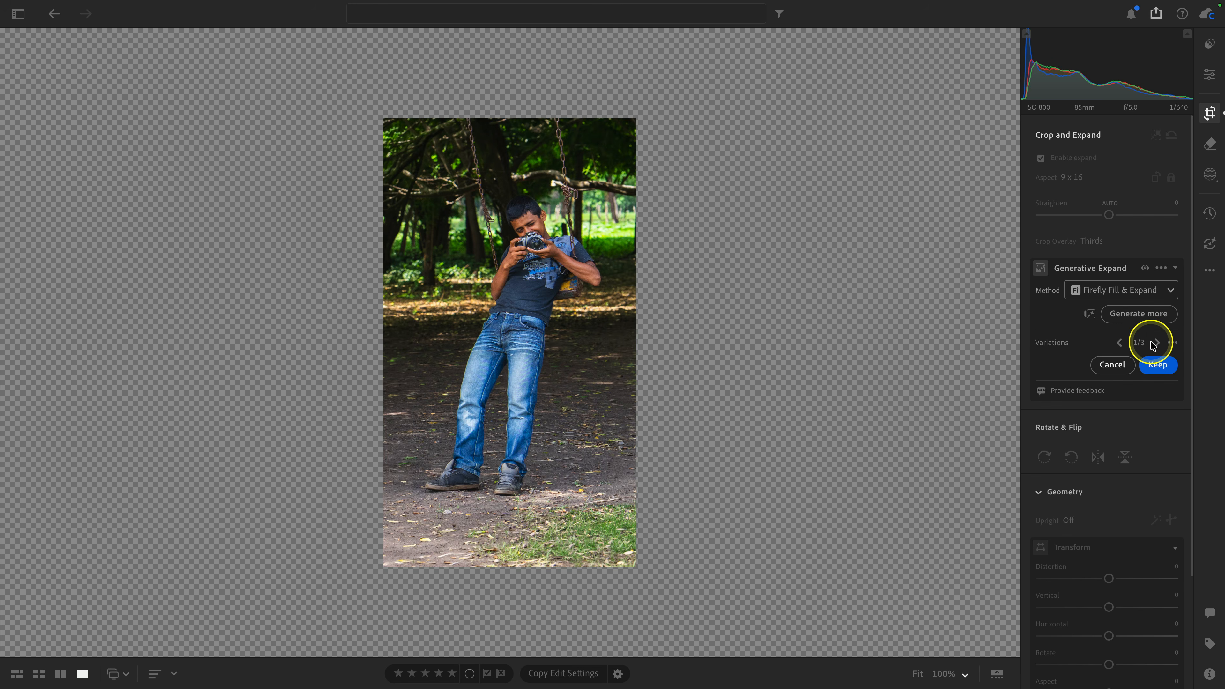
left_click(1156, 343)
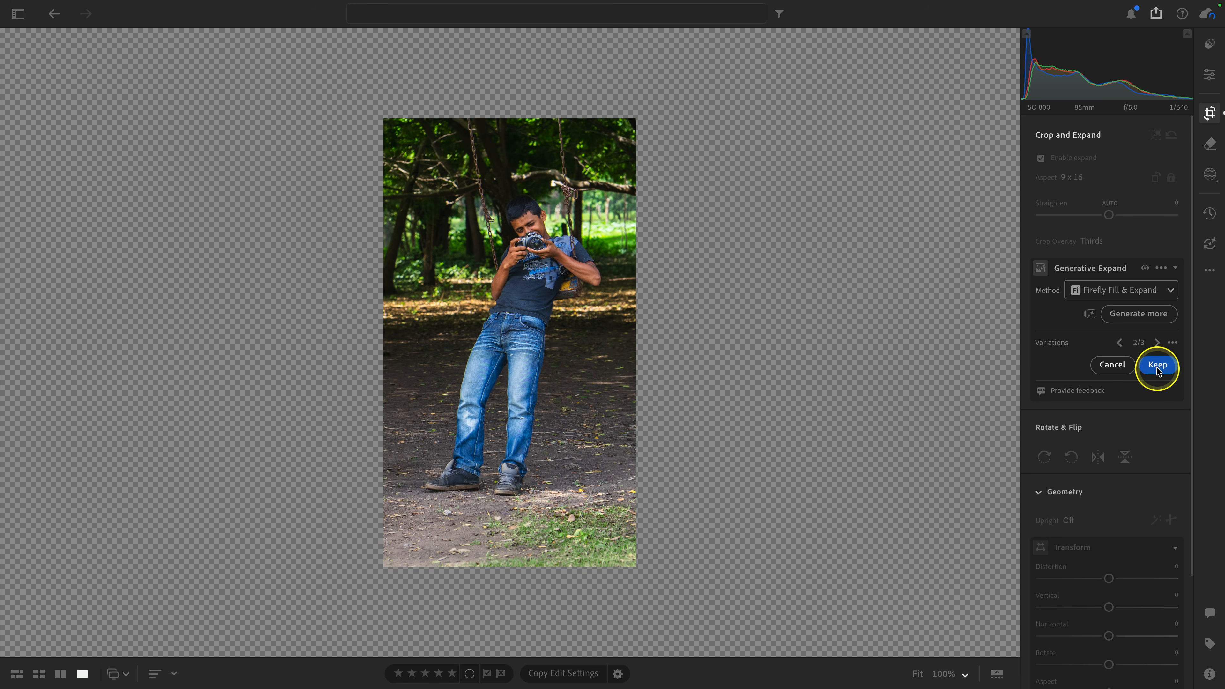
left_click(1157, 365)
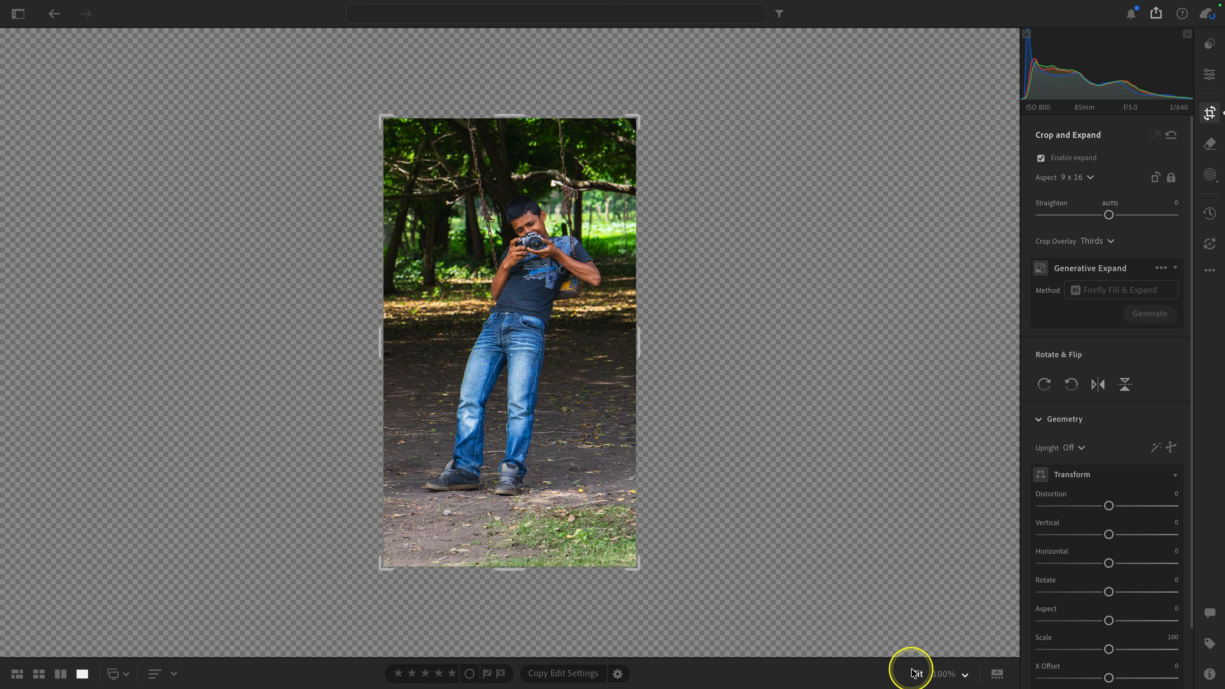
left_click(914, 672)
key("e")
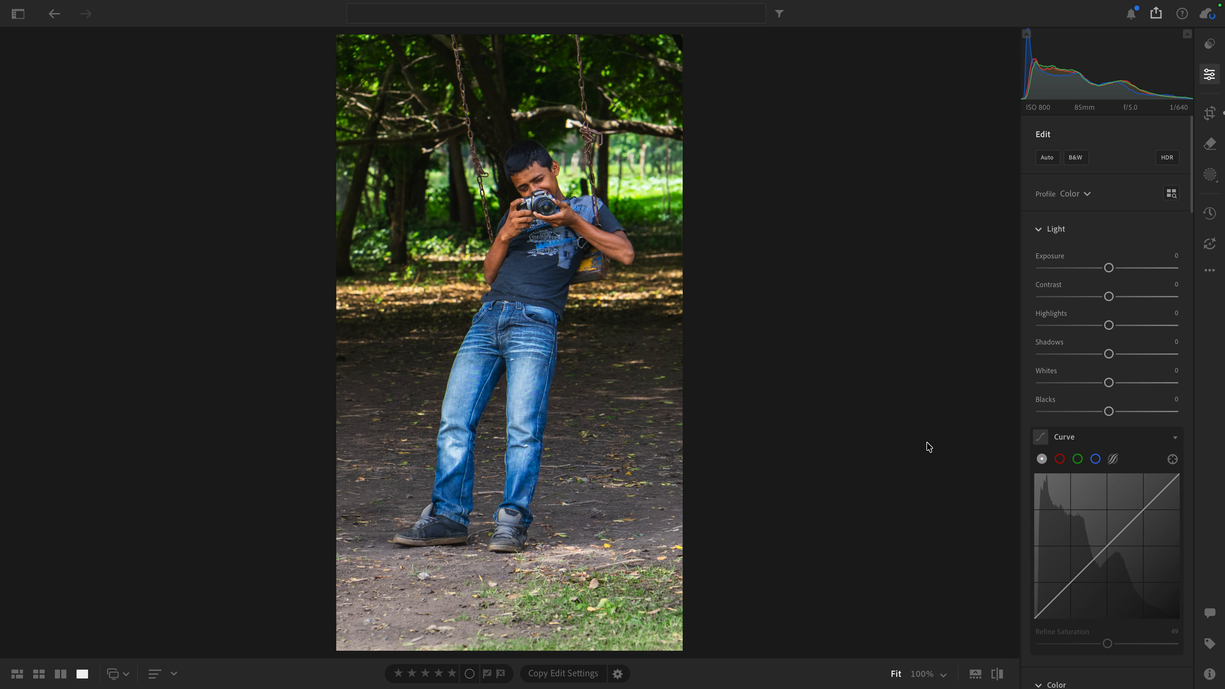
Step: Bring up the raw version with the custom crop and examine its crop against the full frame
key("backslash")
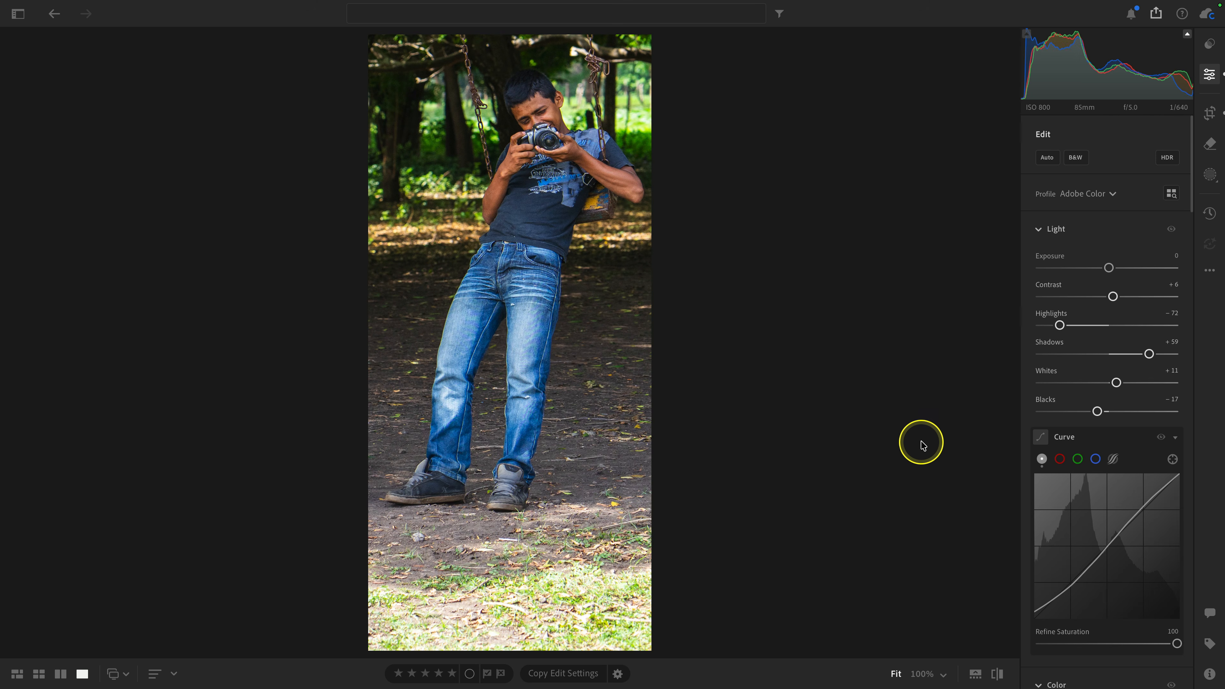
key("c")
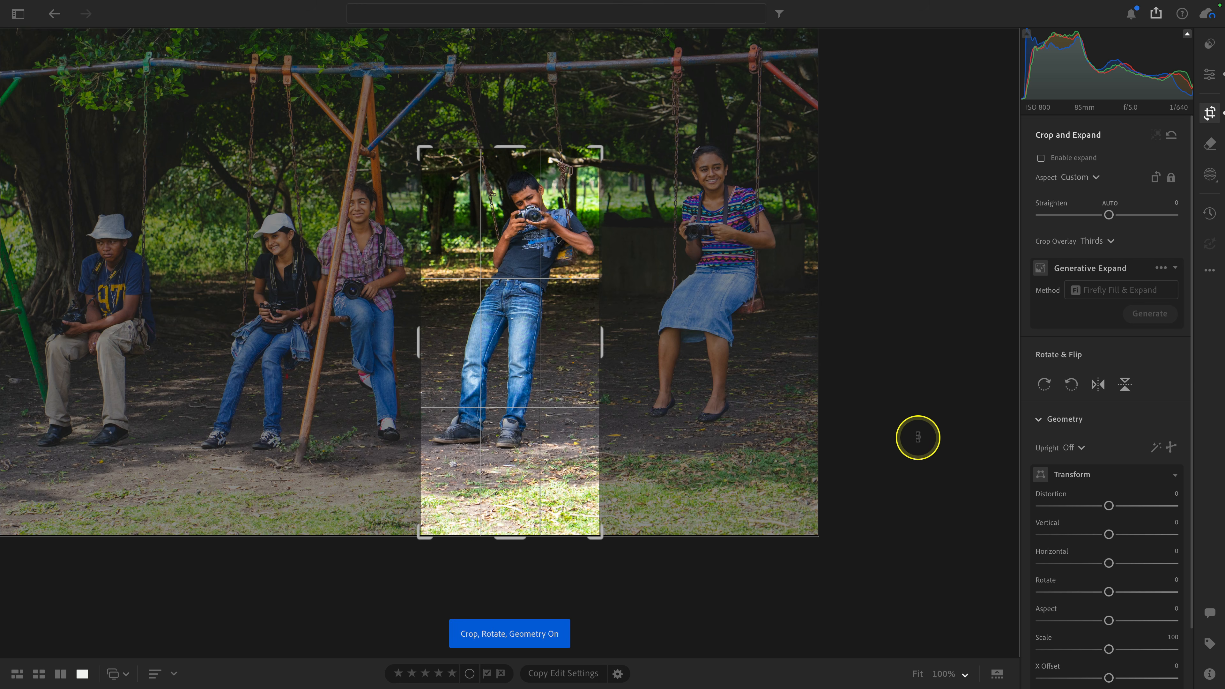
key("e")
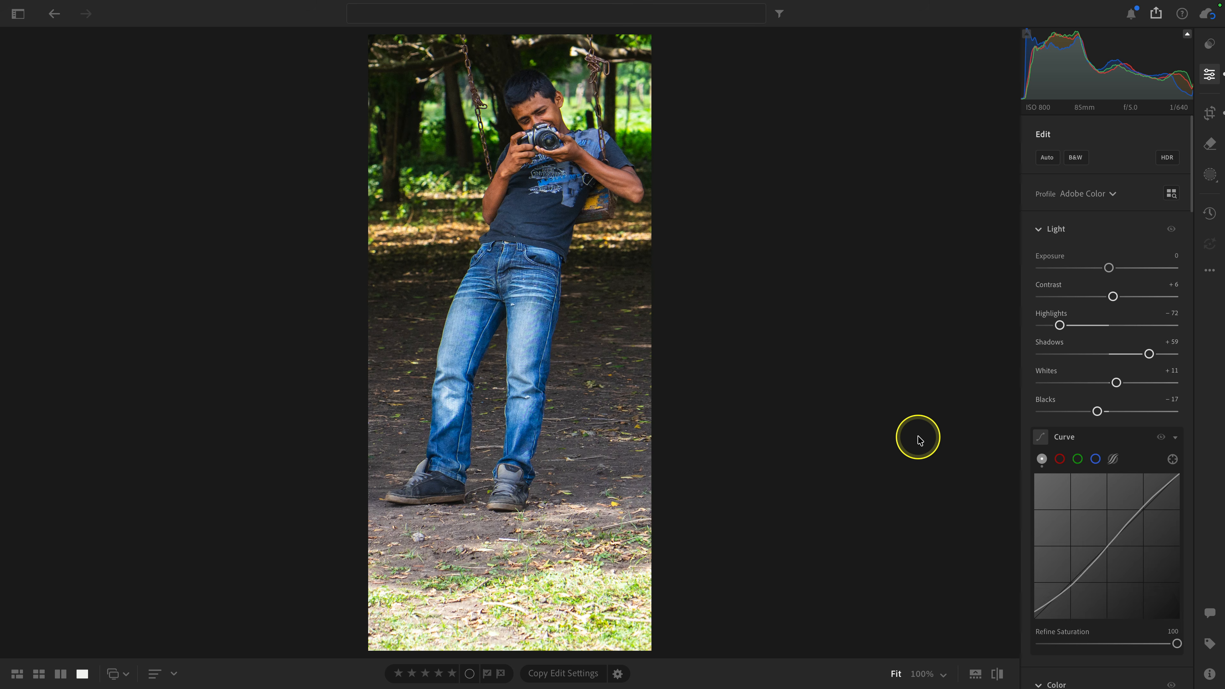